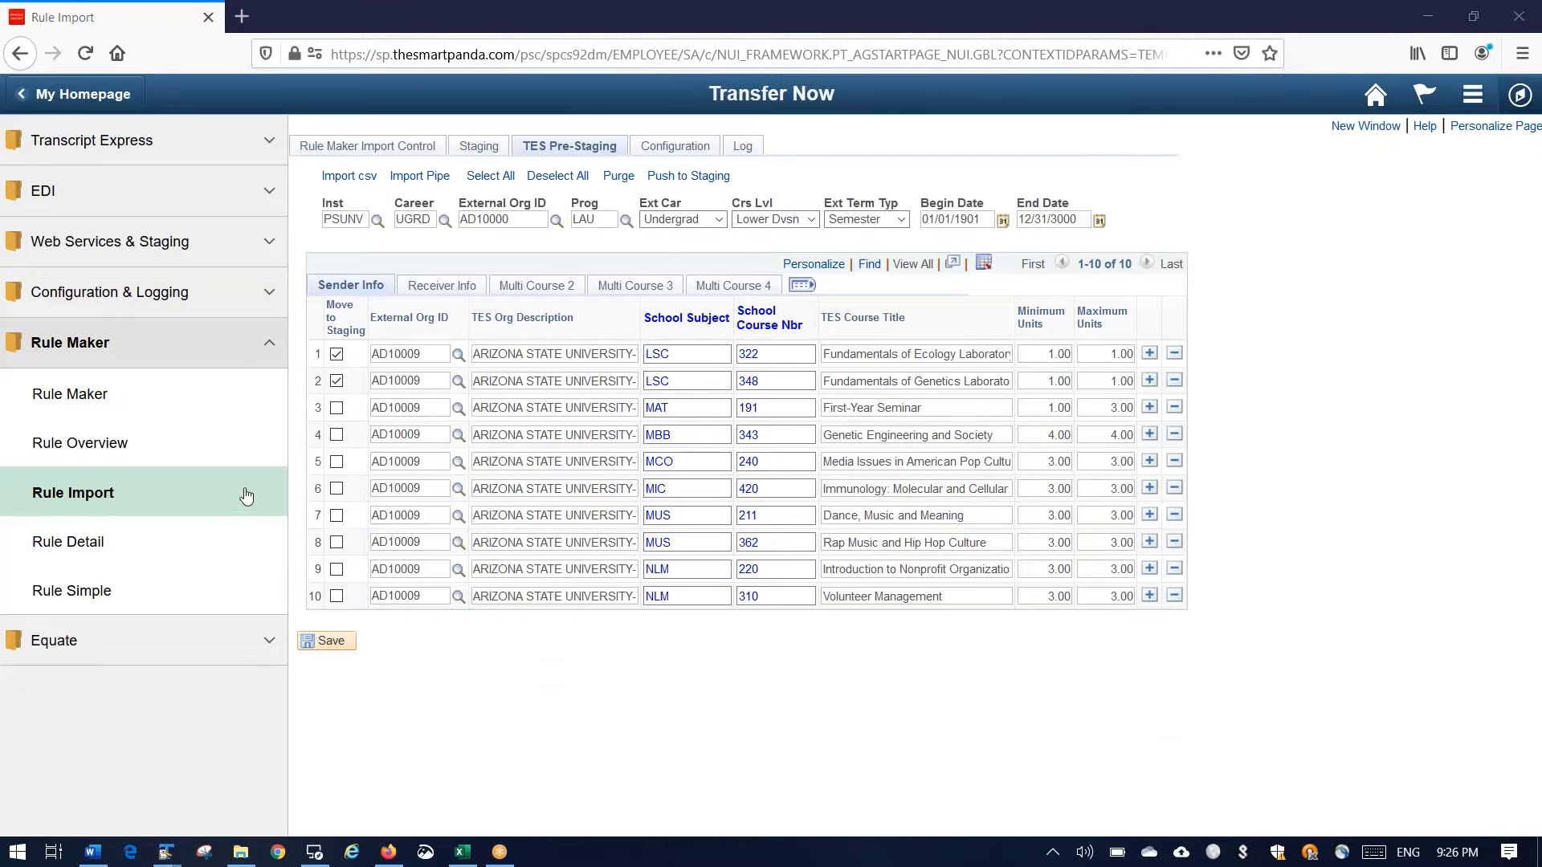
# - Review the Rule Maker Import Control settings and the TES Pre-Staging course list
pyautogui.click(382, 150)
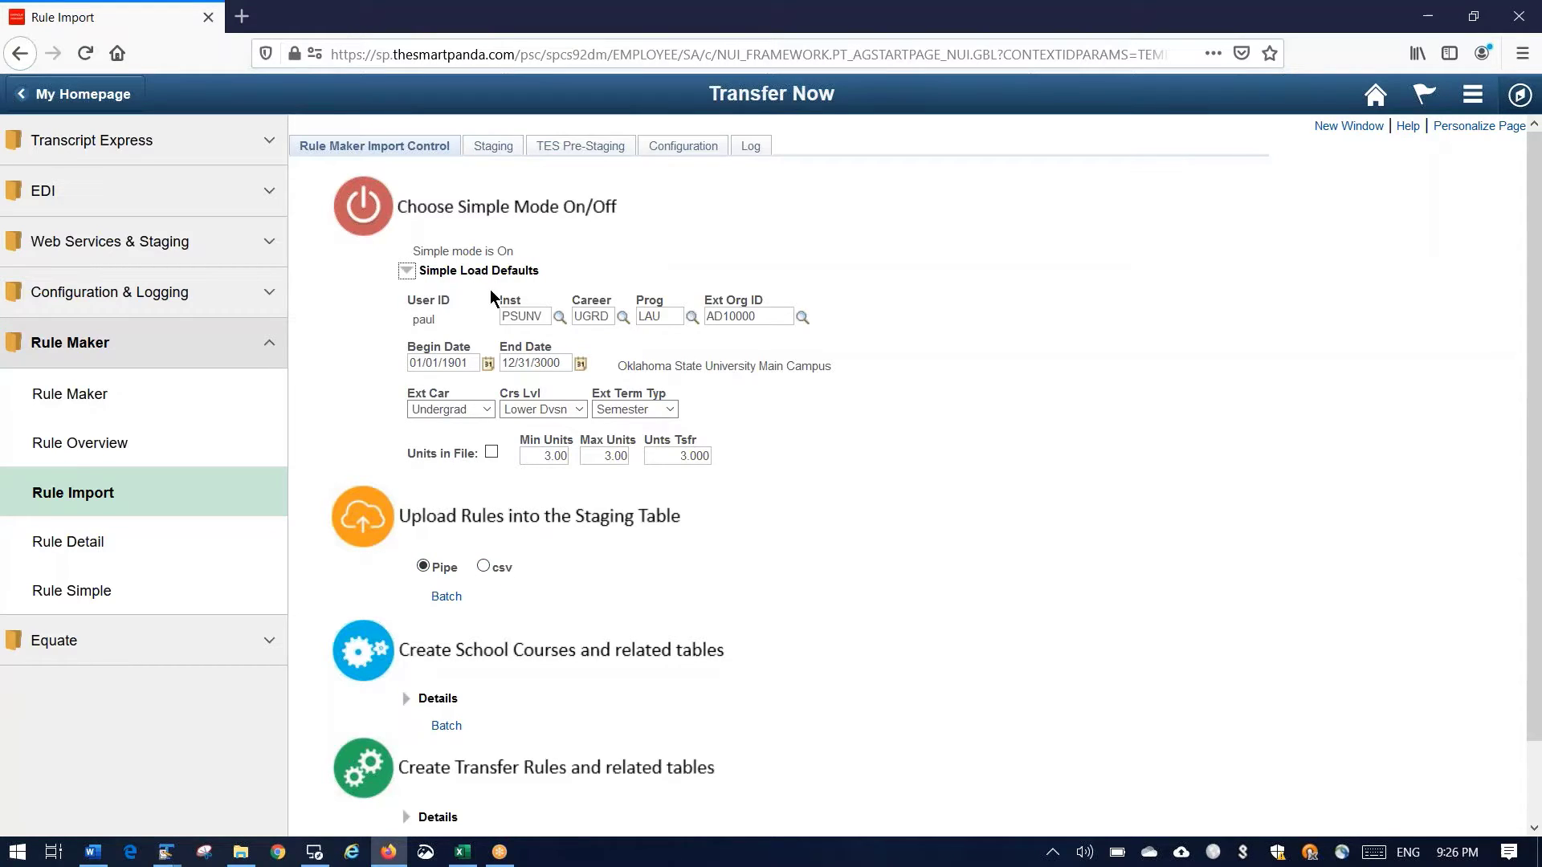
pyautogui.click(598, 146)
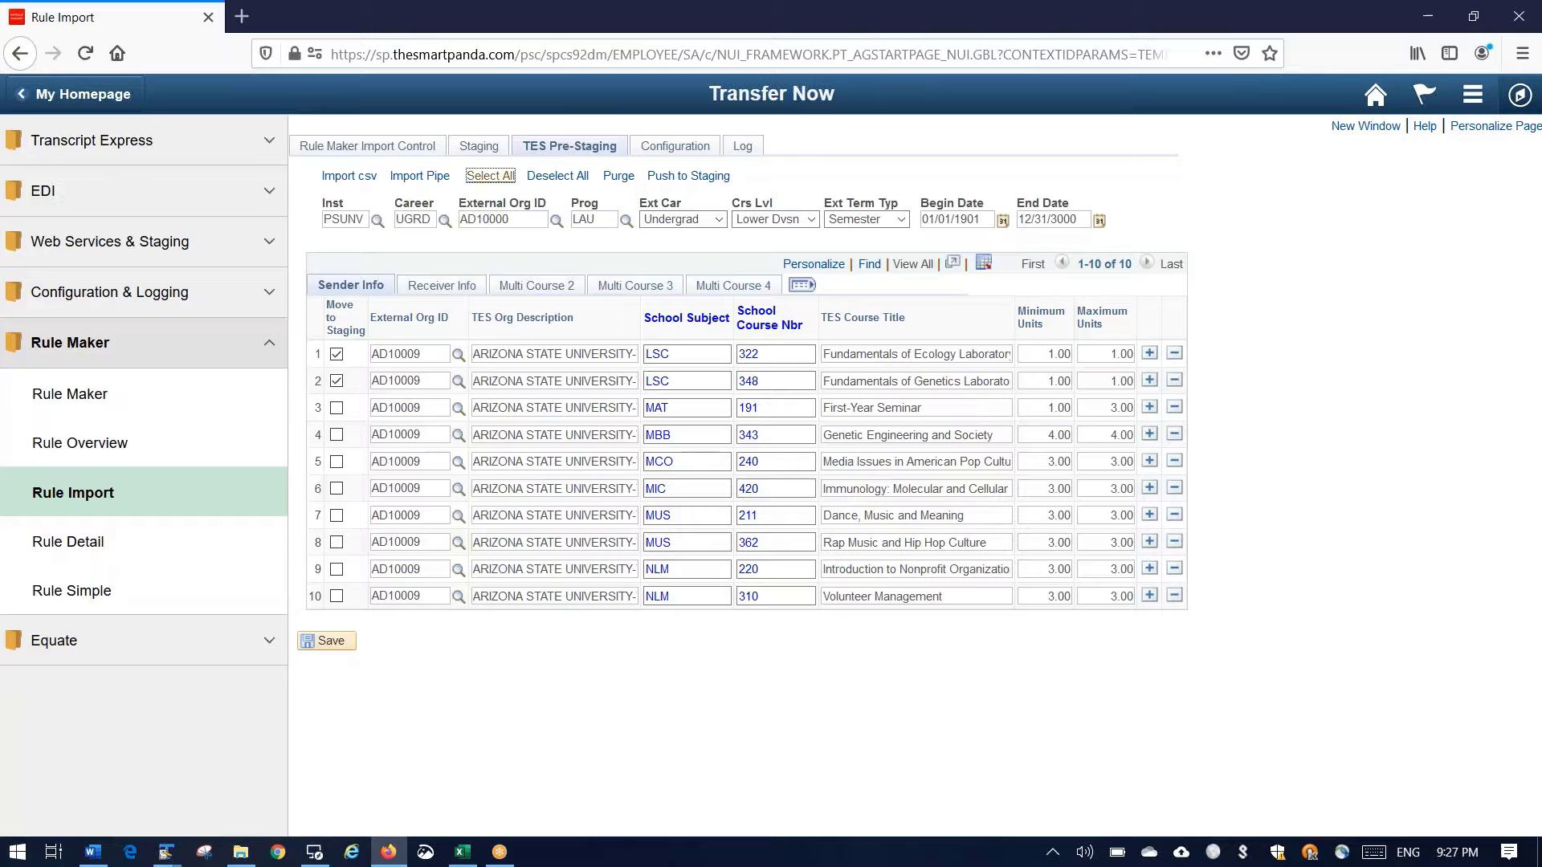
pyautogui.click(372, 150)
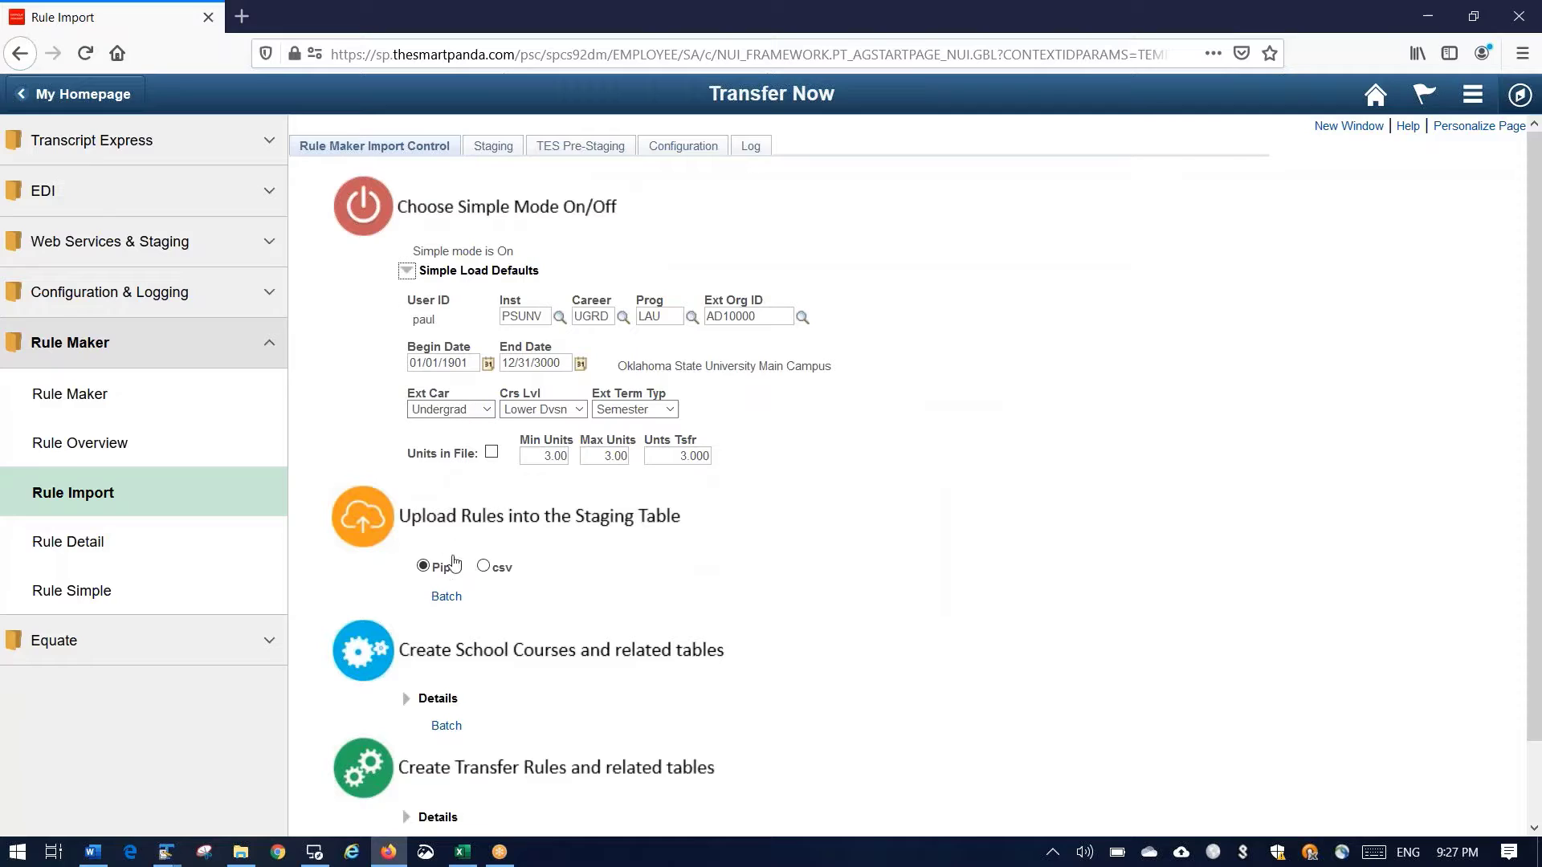
# - Switch to the TES workbook in Excel and show the available Save As file types
pyautogui.click(463, 853)
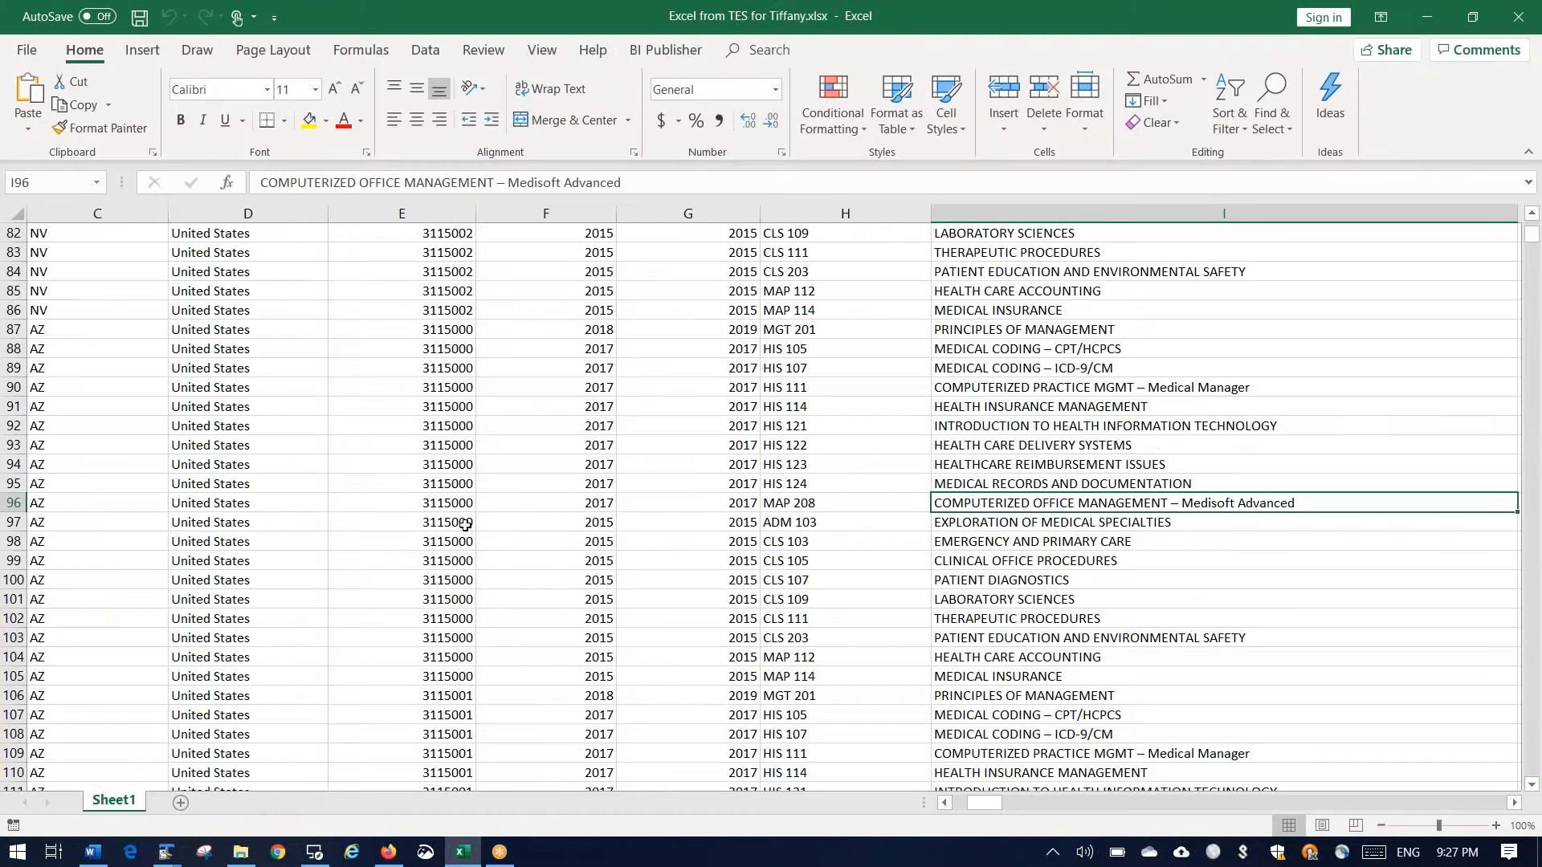
pyautogui.scroll(2, 377, 500)
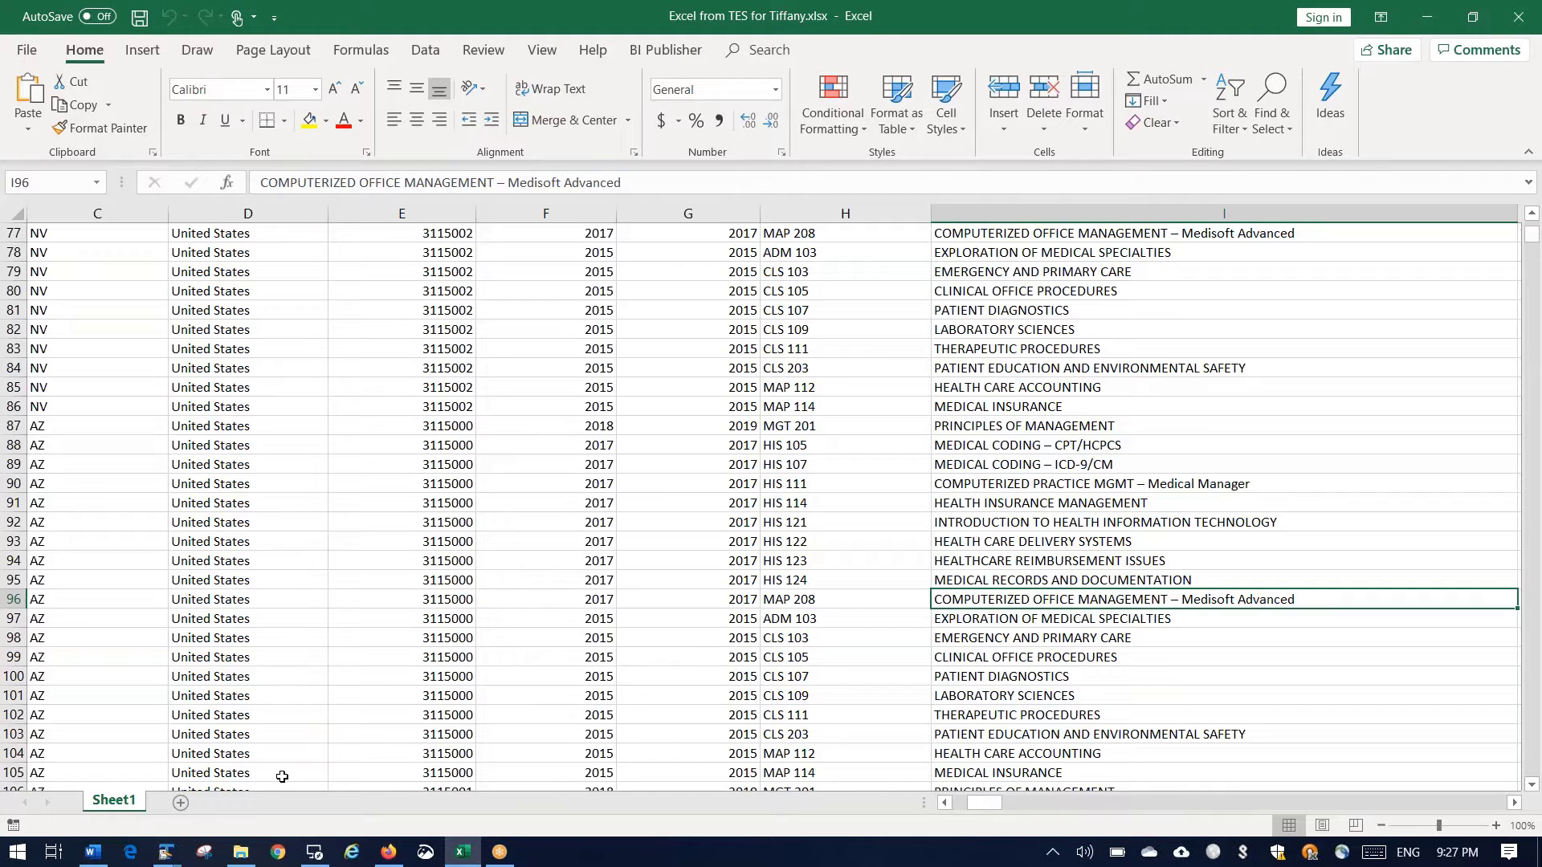
pyautogui.moveTo(247, 862)
pyautogui.click(40, 50)
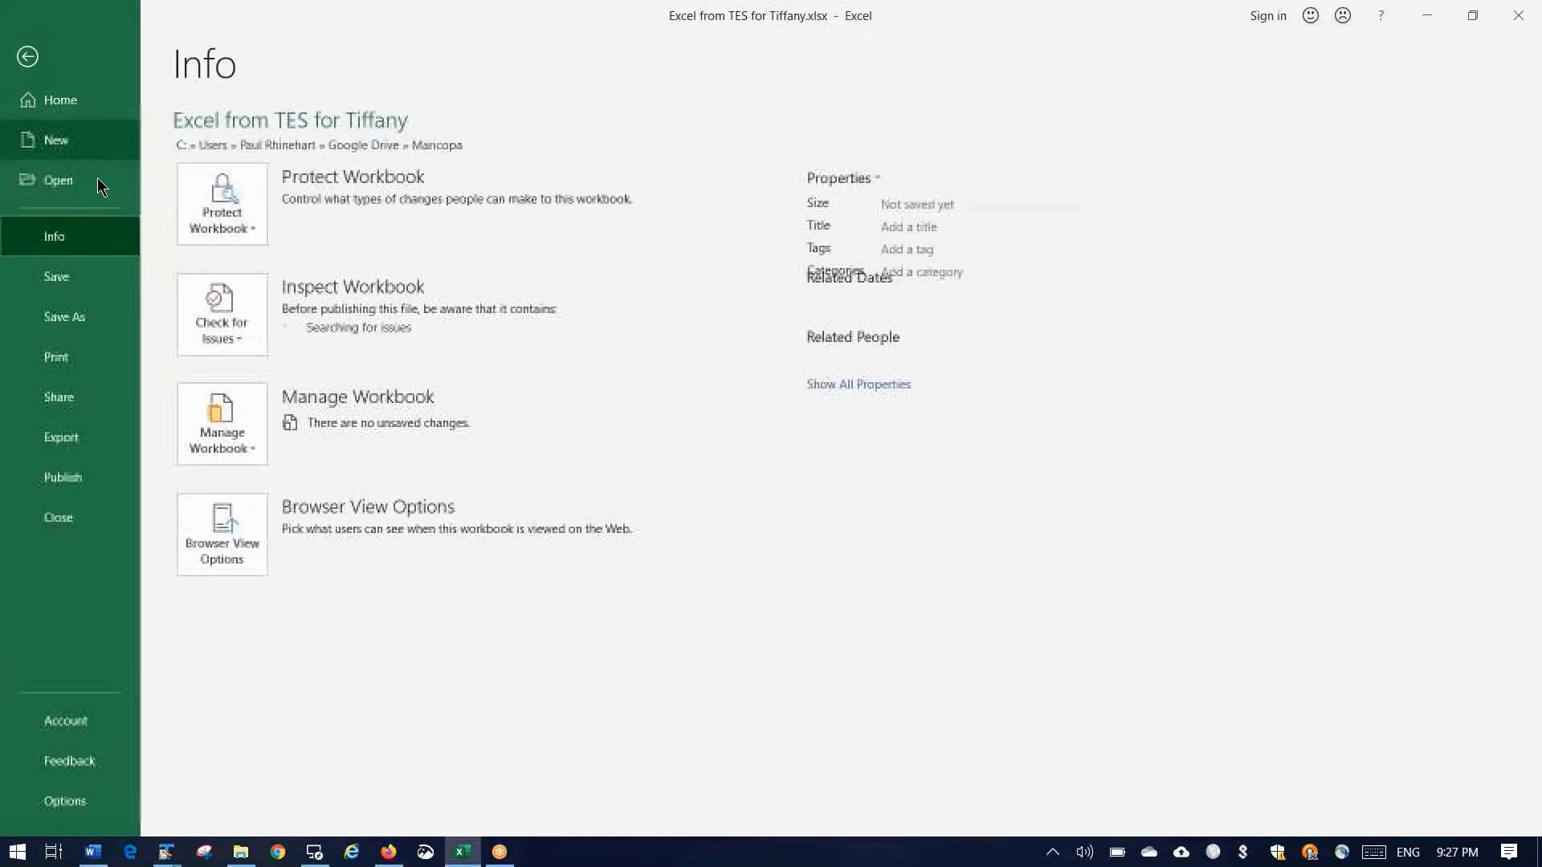
pyautogui.click(124, 311)
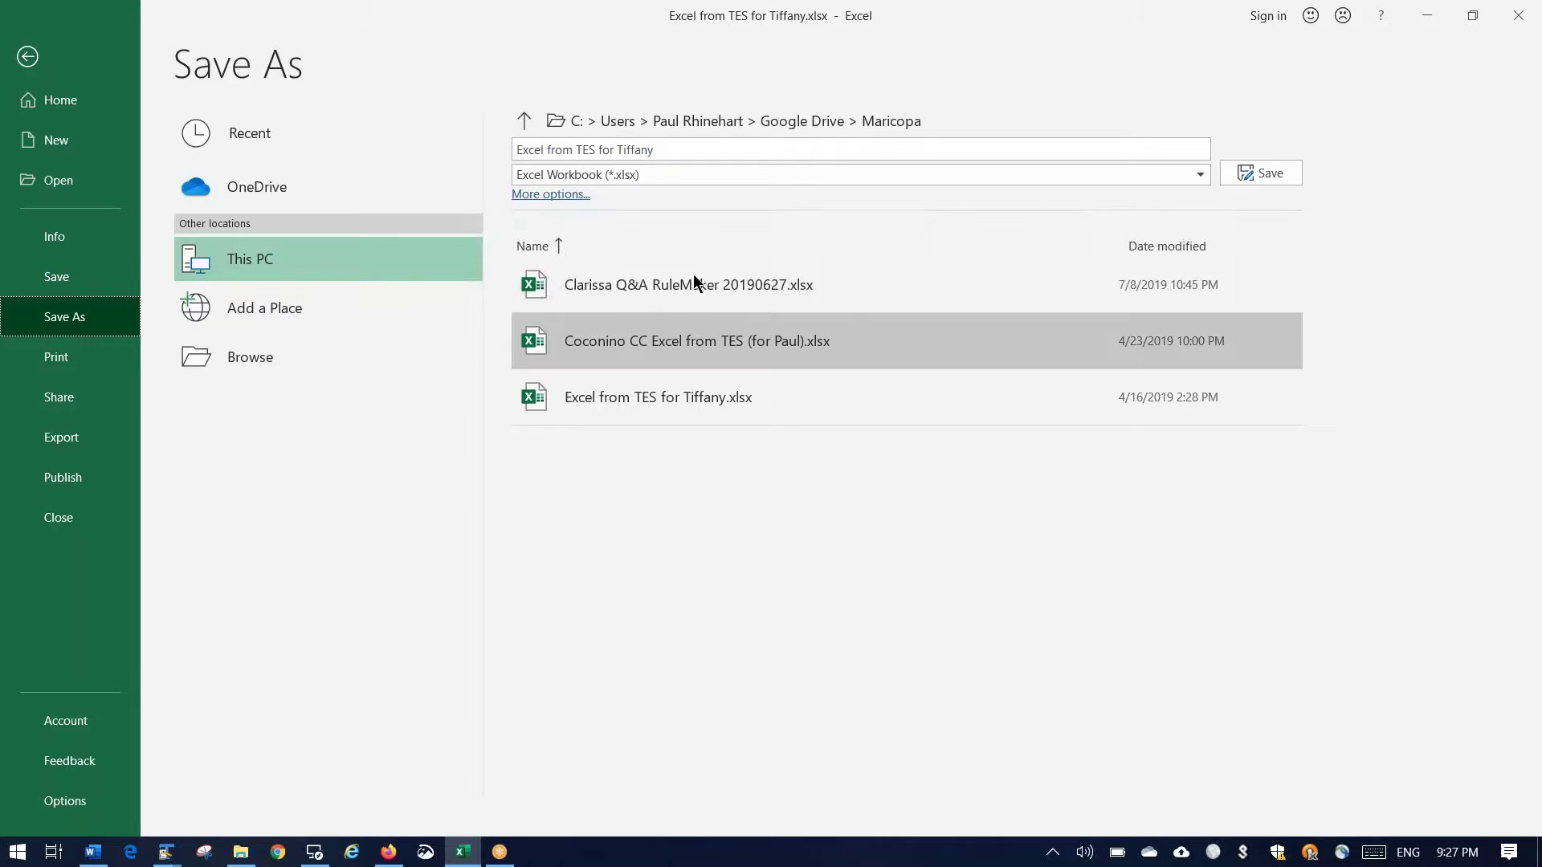
pyautogui.click(717, 166)
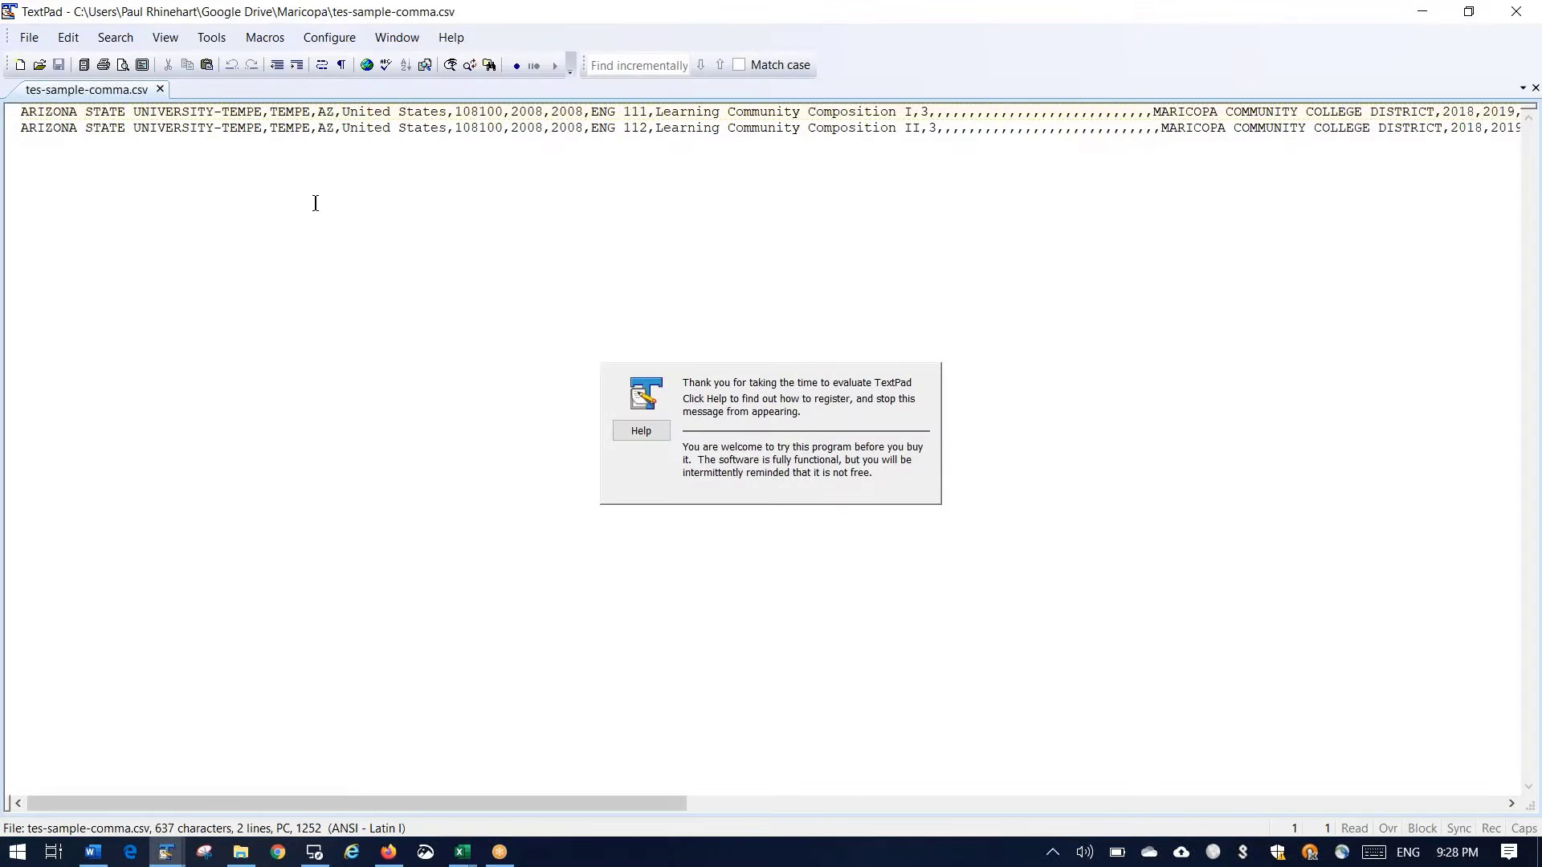
# - Examine the comma delimiters in the second row of tes-sample-comma.csv and return to the TES Pre-Staging page in the browser
pyautogui.moveTo(263, 129); pyautogui.dragTo(344, 130)
pyautogui.moveTo(447, 131); pyautogui.dragTo(512, 130)
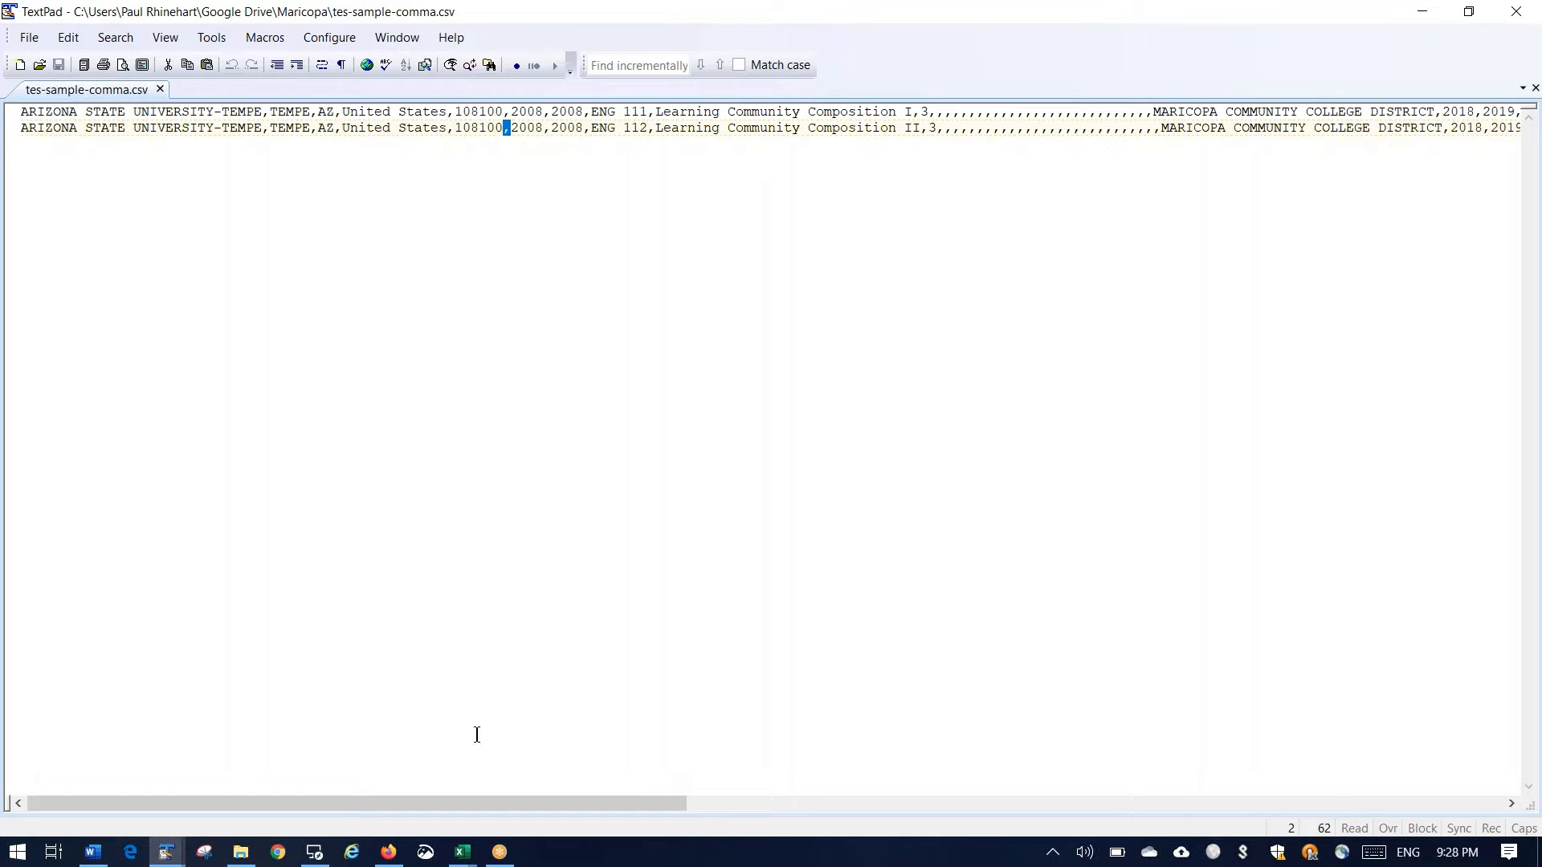
pyautogui.click(389, 852)
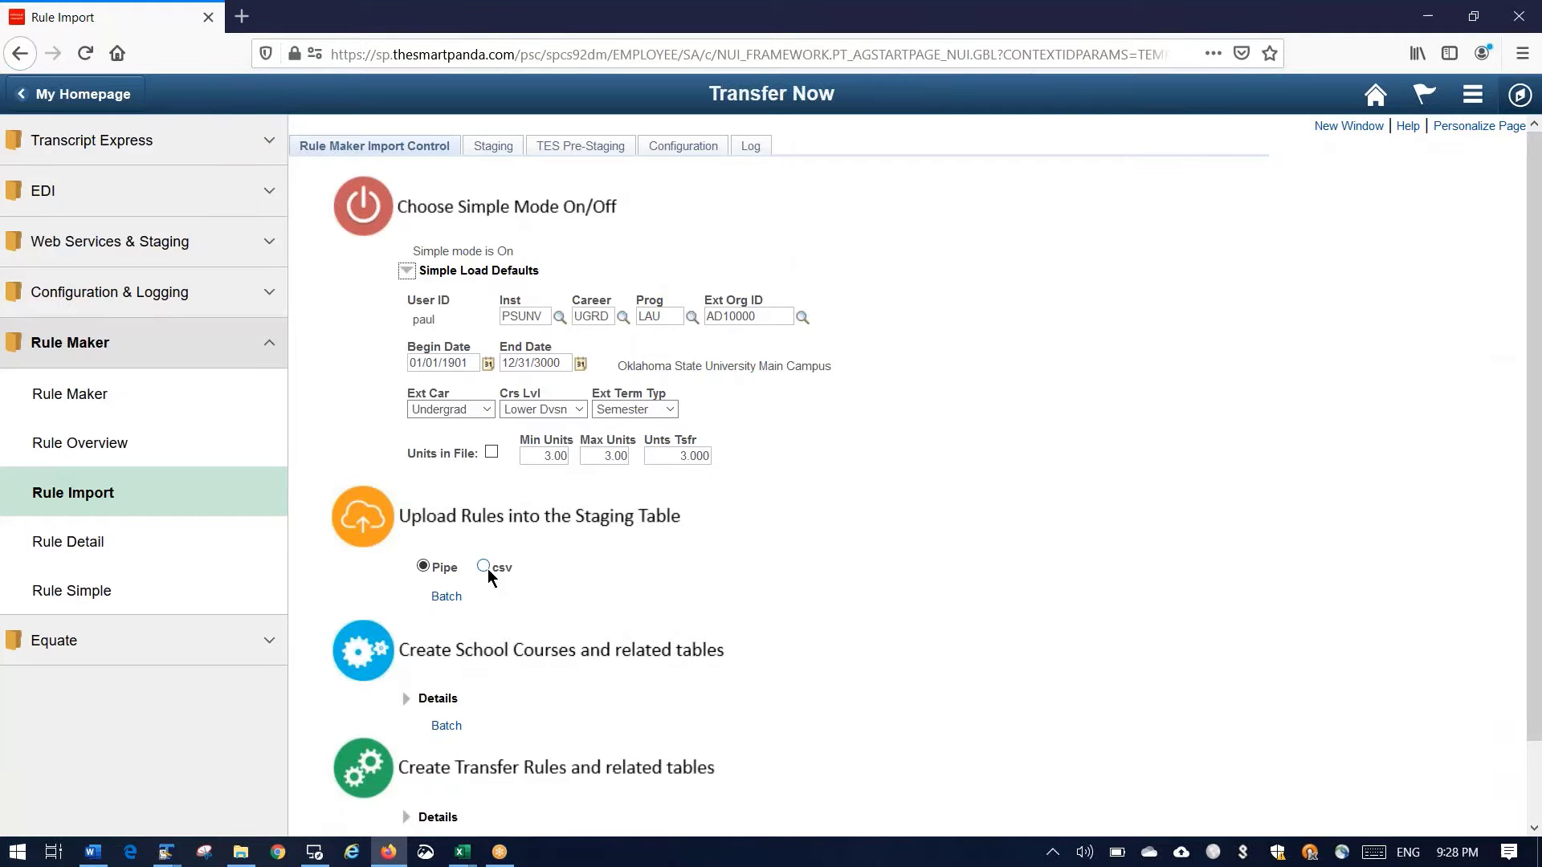
pyautogui.click(581, 151)
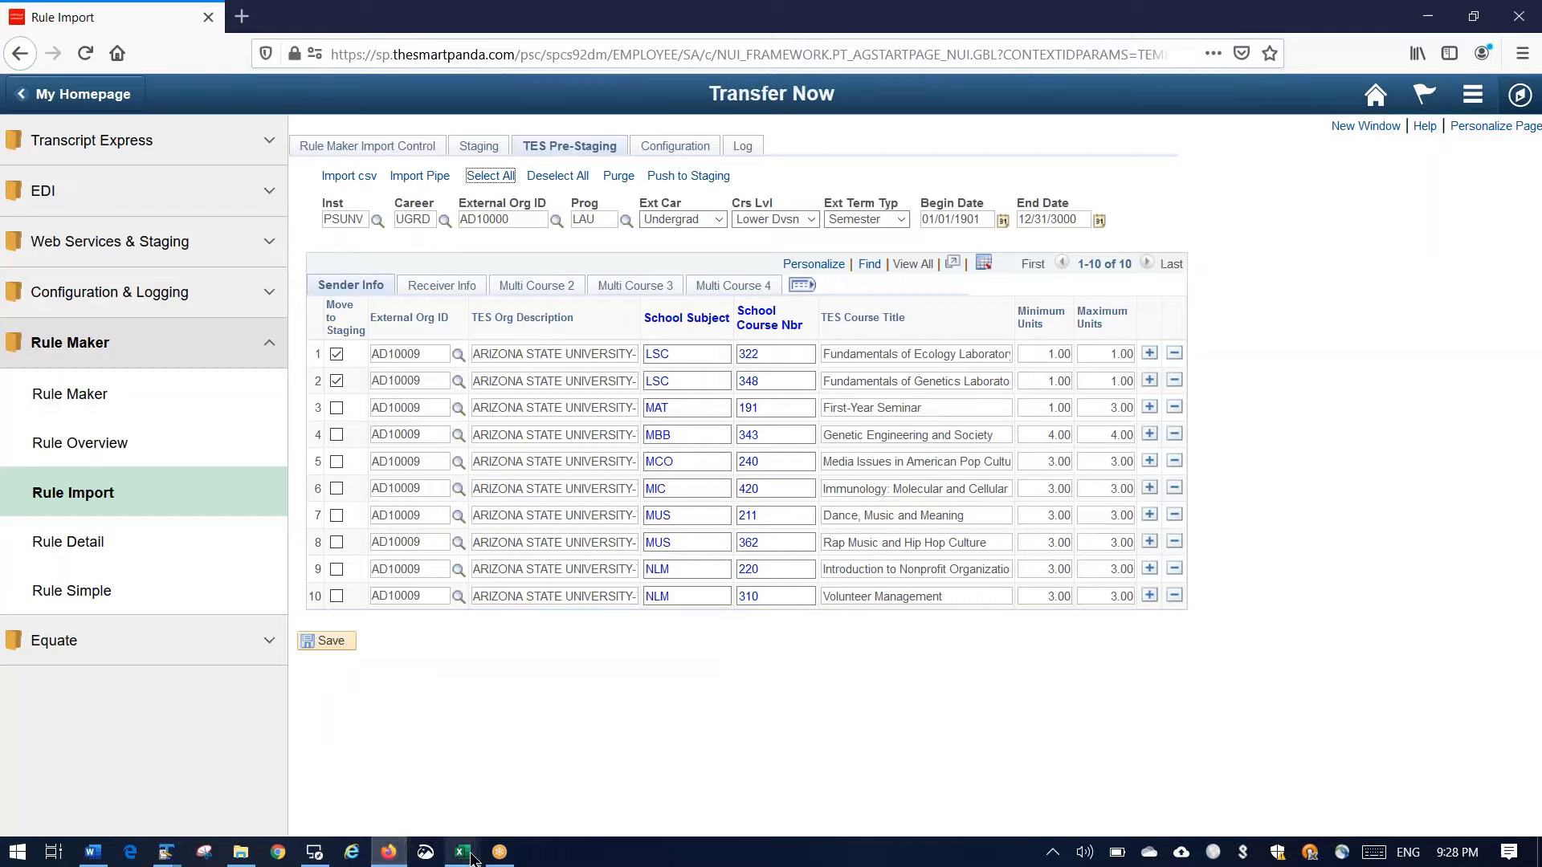
# - Switch to tes-sample-comma.csv in TextPad and examine the second row's course title and the fields after it
pyautogui.moveTo(471, 857)
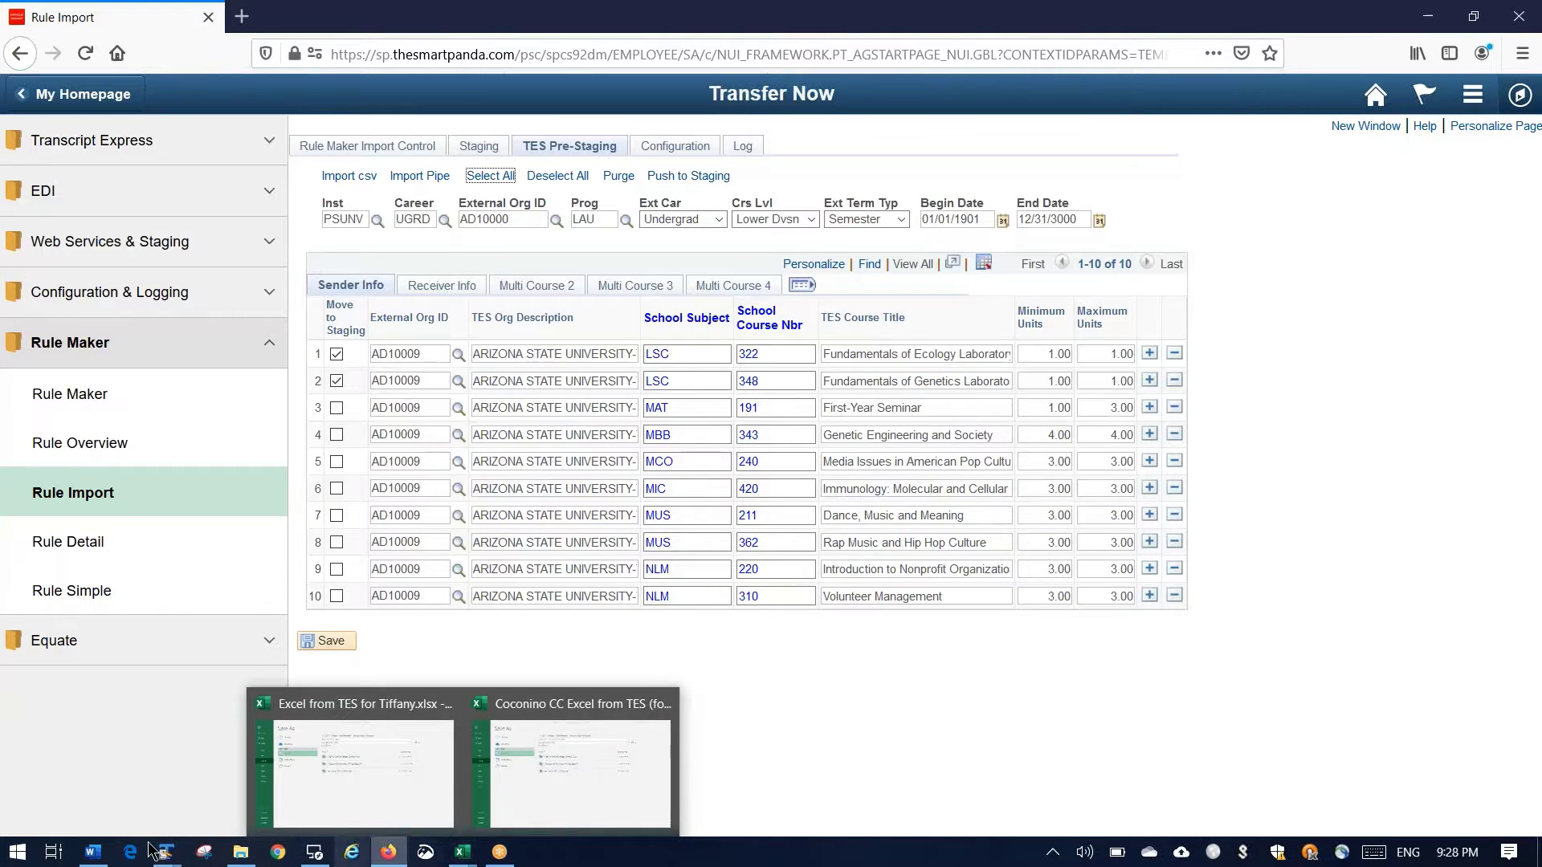
pyautogui.moveTo(163, 856)
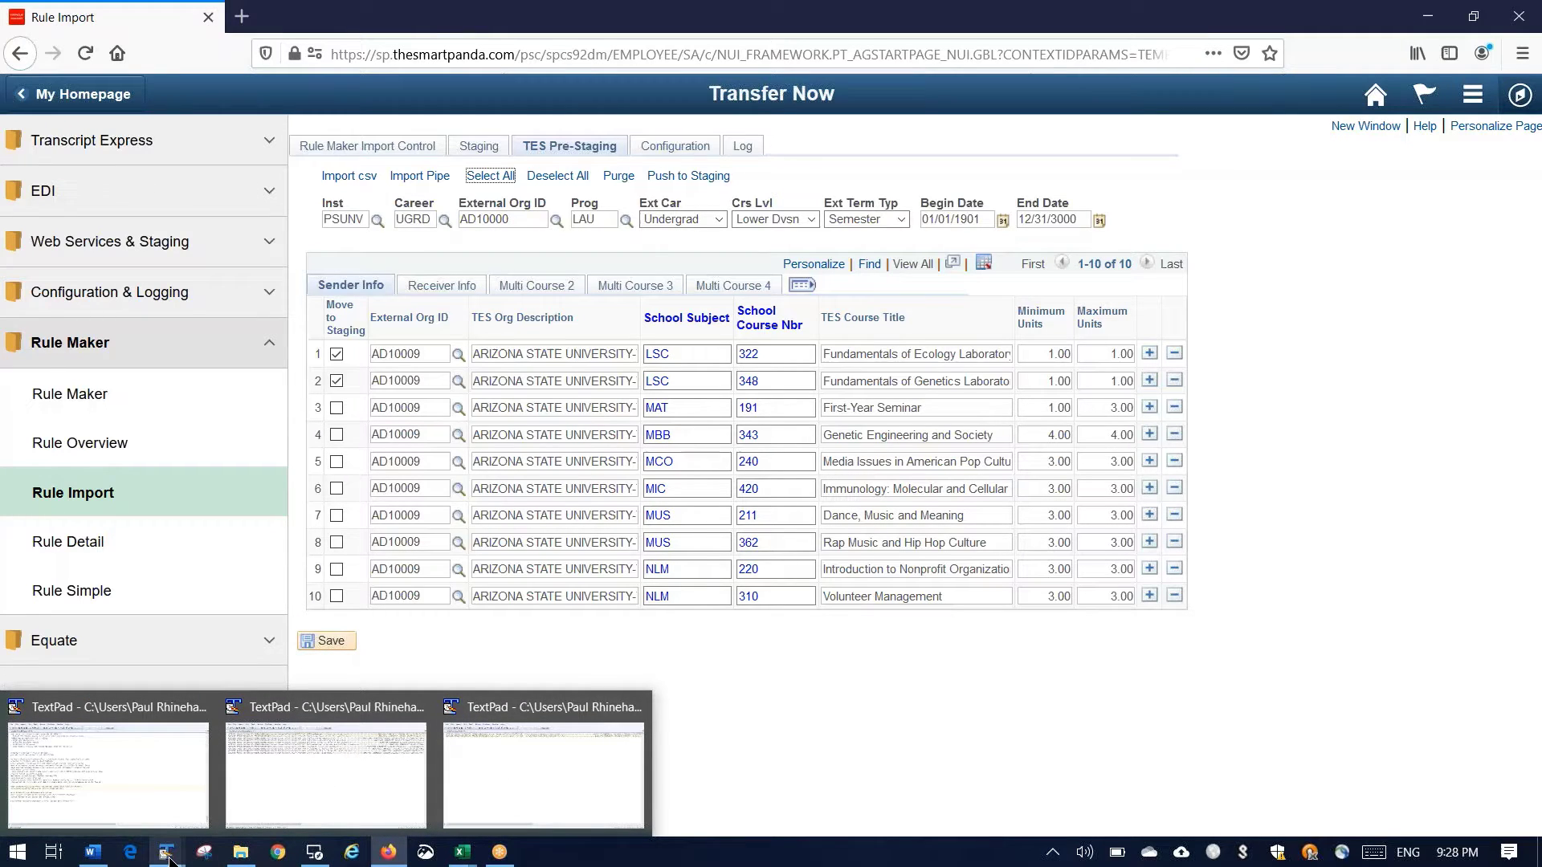
pyautogui.click(492, 764)
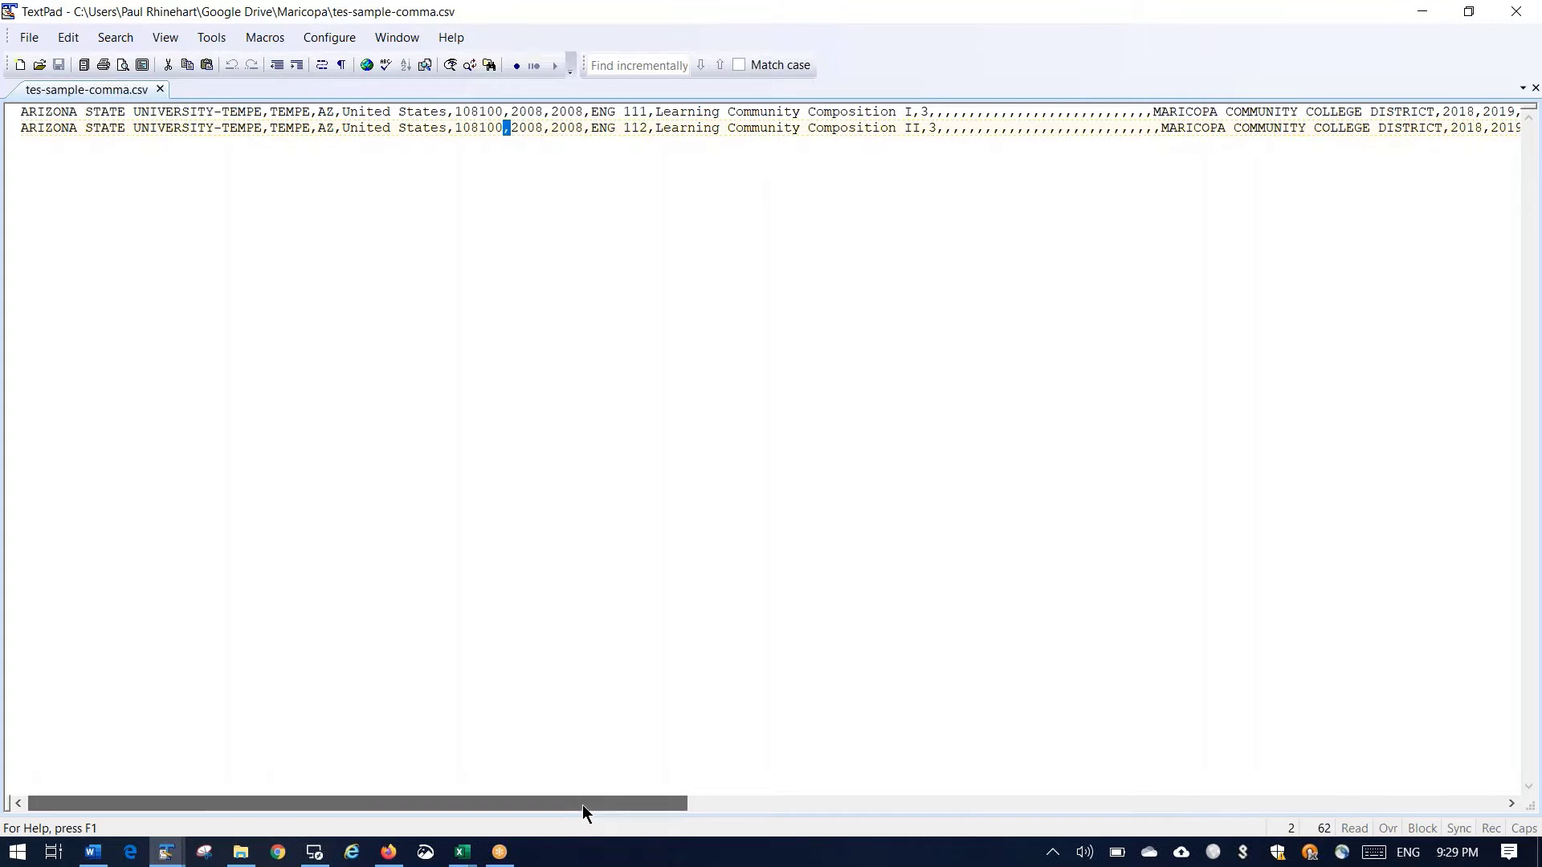
pyautogui.moveTo(582, 805); pyautogui.dragTo(665, 807)
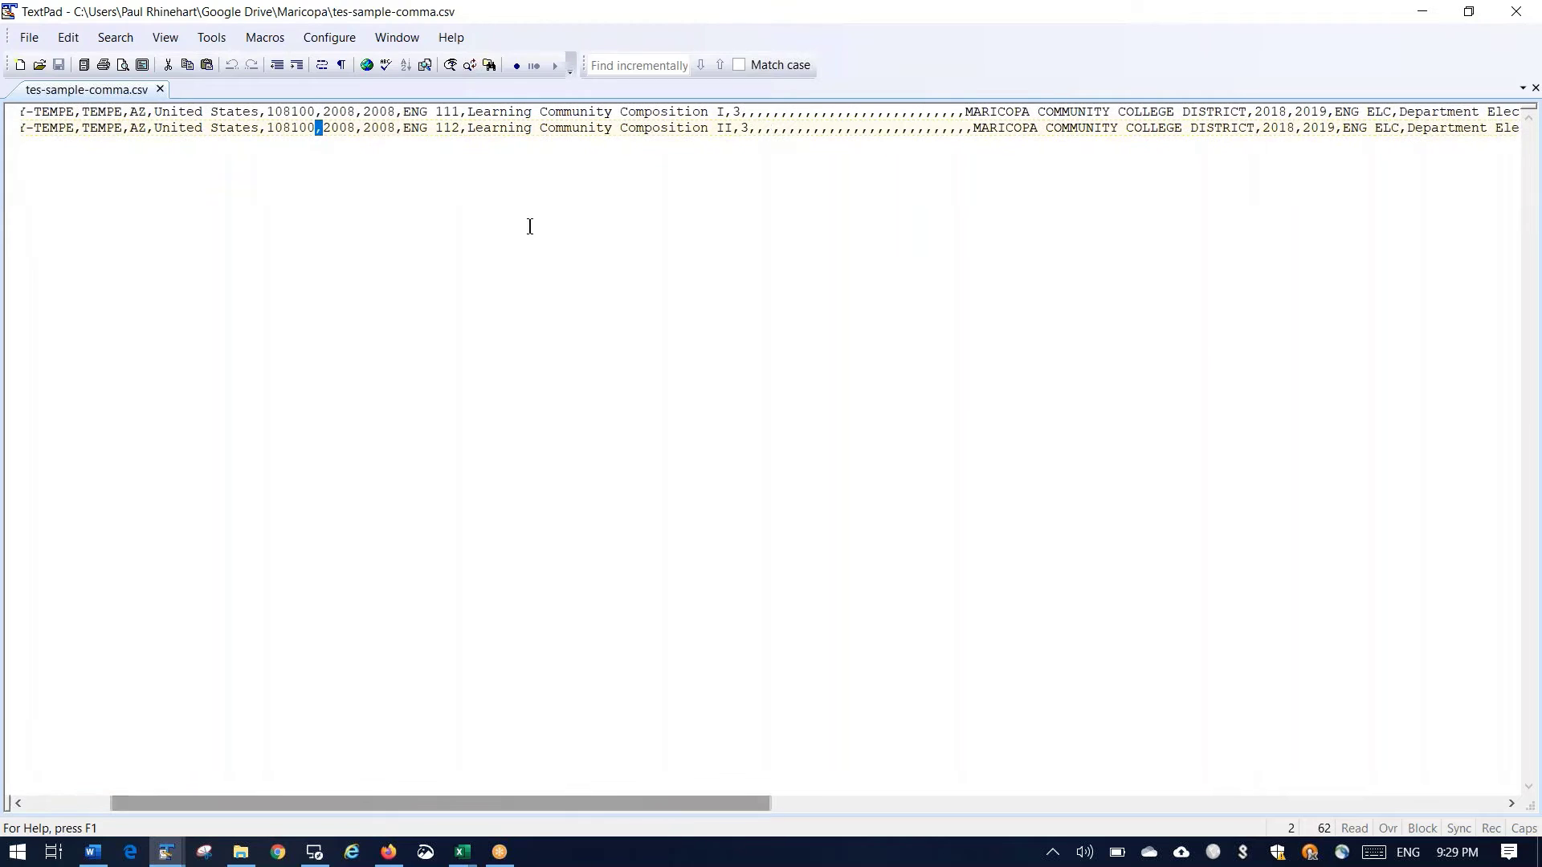
pyautogui.moveTo(467, 127); pyautogui.dragTo(729, 129)
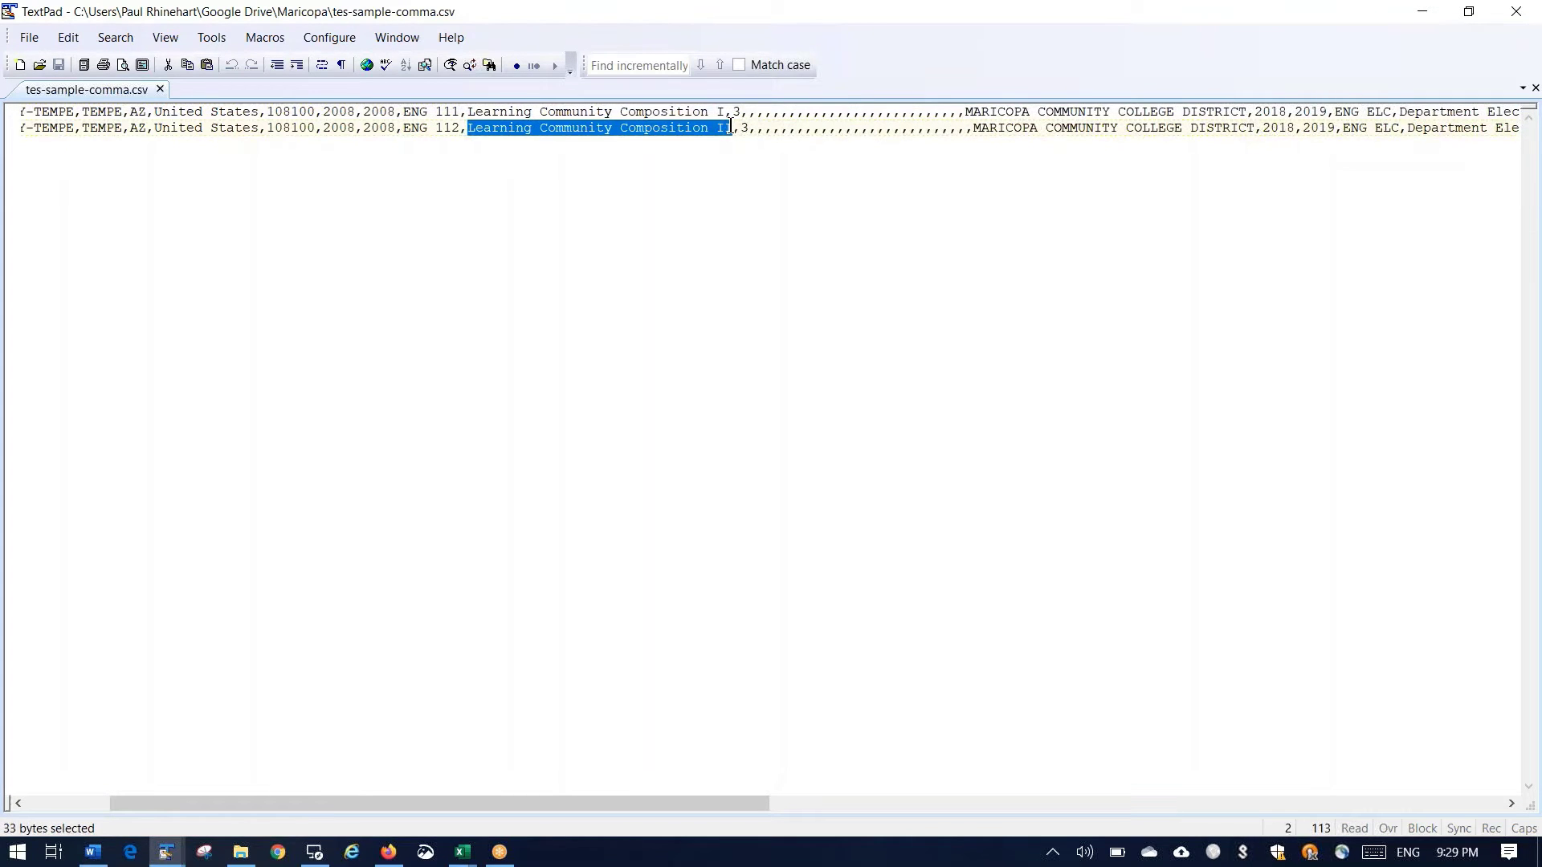
pyautogui.moveTo(294, 798); pyautogui.dragTo(218, 805)
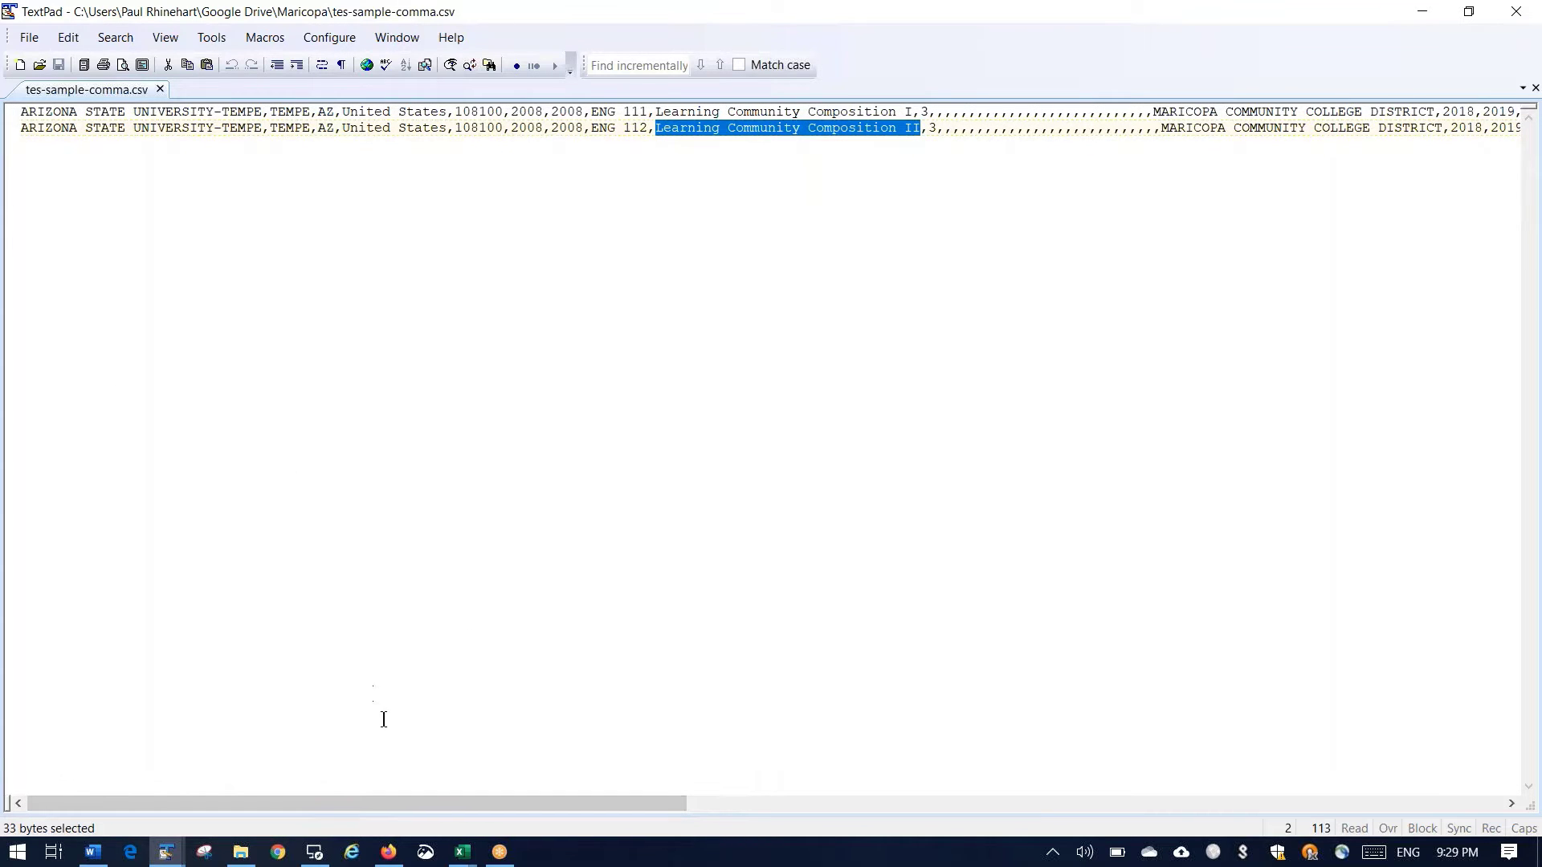
pyautogui.moveTo(585, 812); pyautogui.dragTo(929, 840)
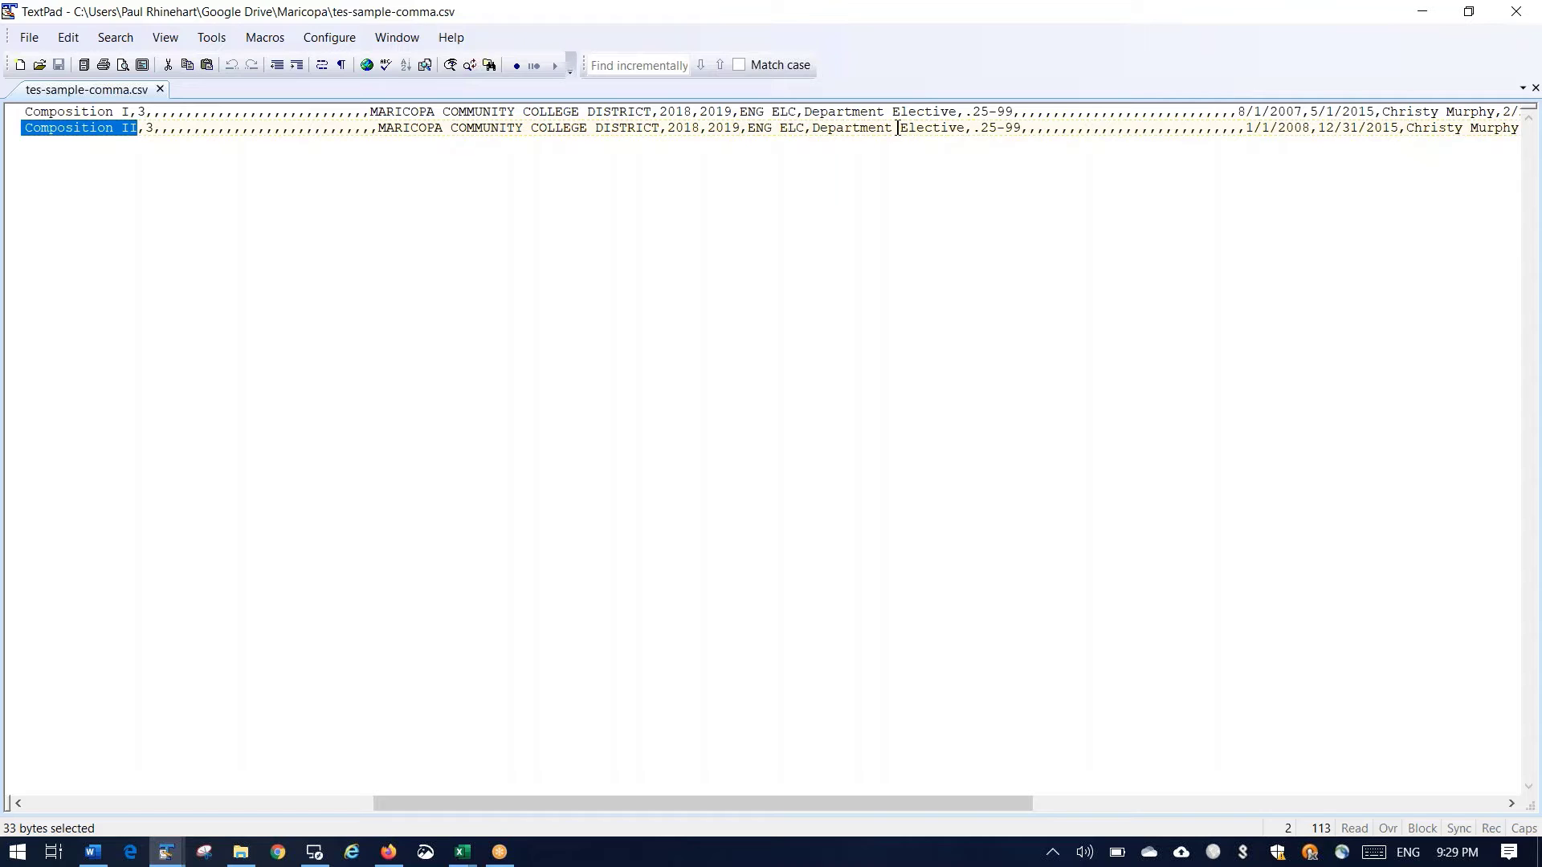
pyautogui.moveTo(697, 804); pyautogui.dragTo(414, 800)
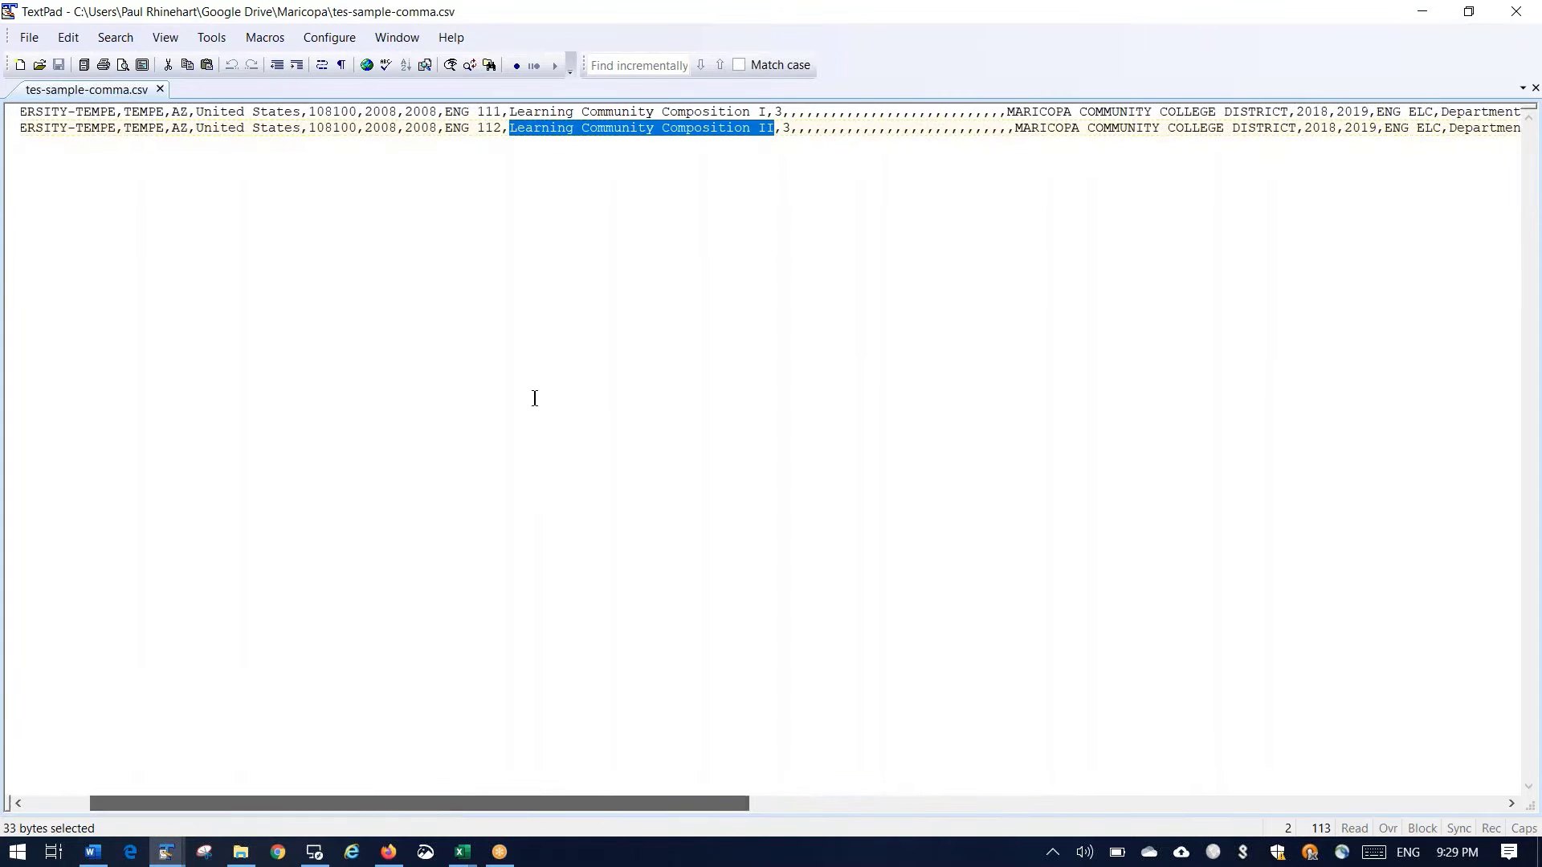
# - Insert ", and other" after "Learning" in the second row's course title and restore the TextPad window to a smaller size
pyautogui.click(576, 130)
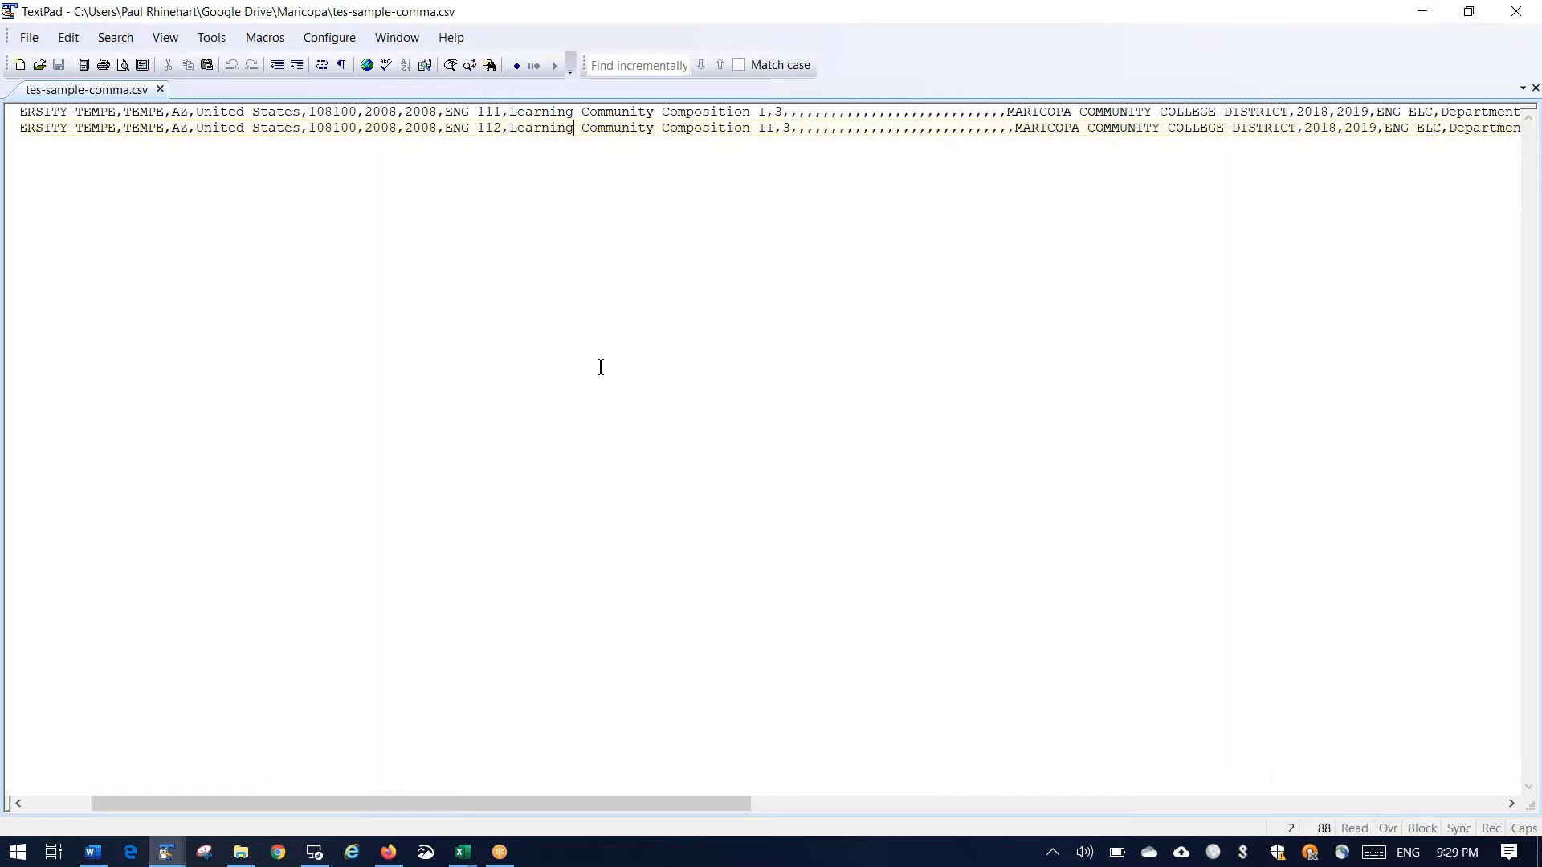
pyautogui.write(', and other')
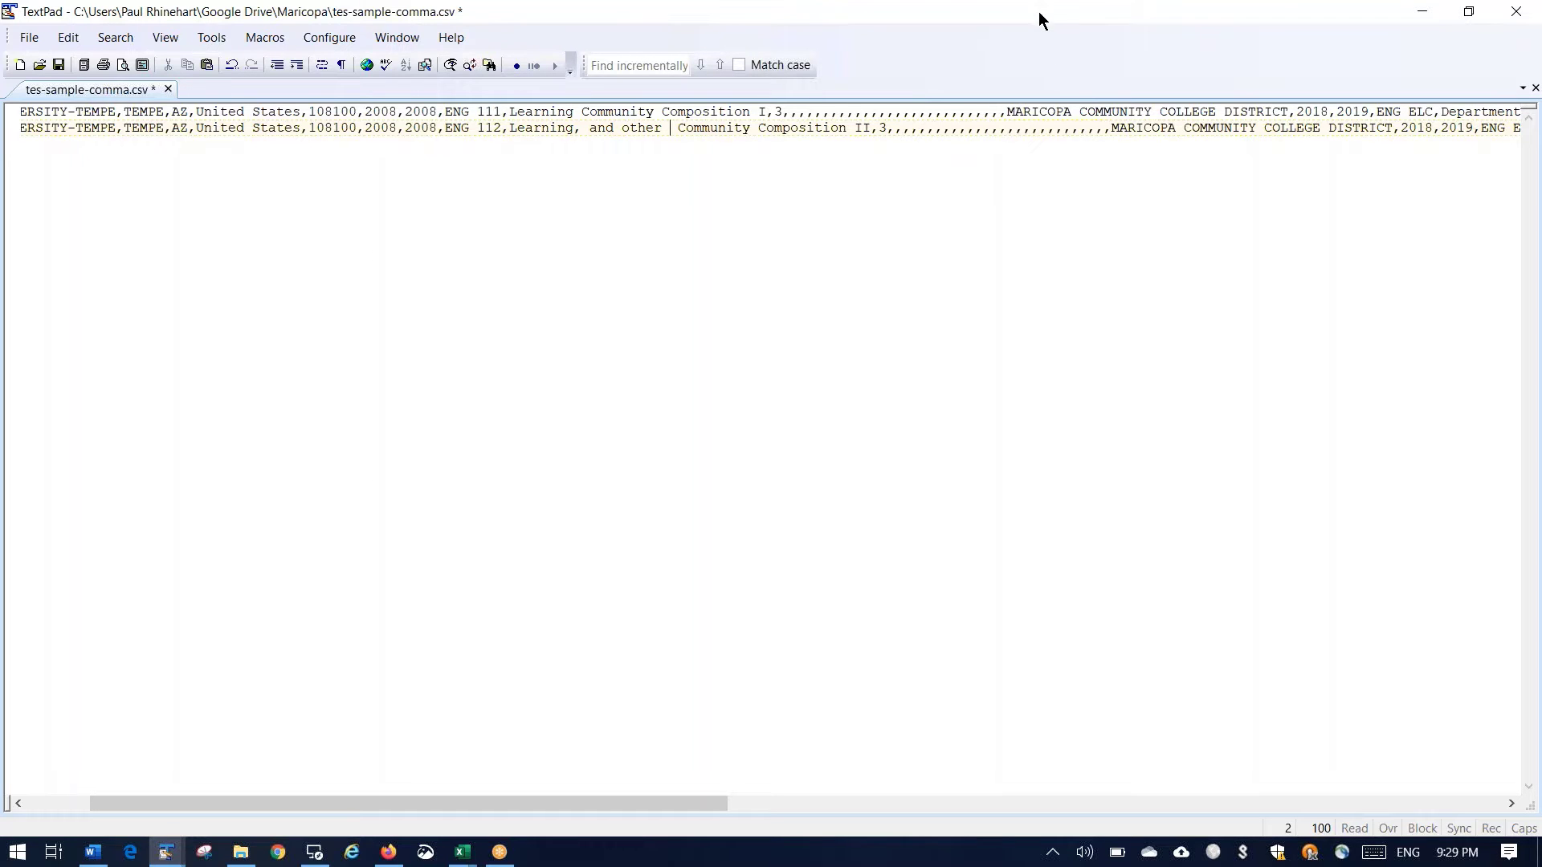
pyautogui.moveTo(1045, 28); pyautogui.dragTo(788, 122)
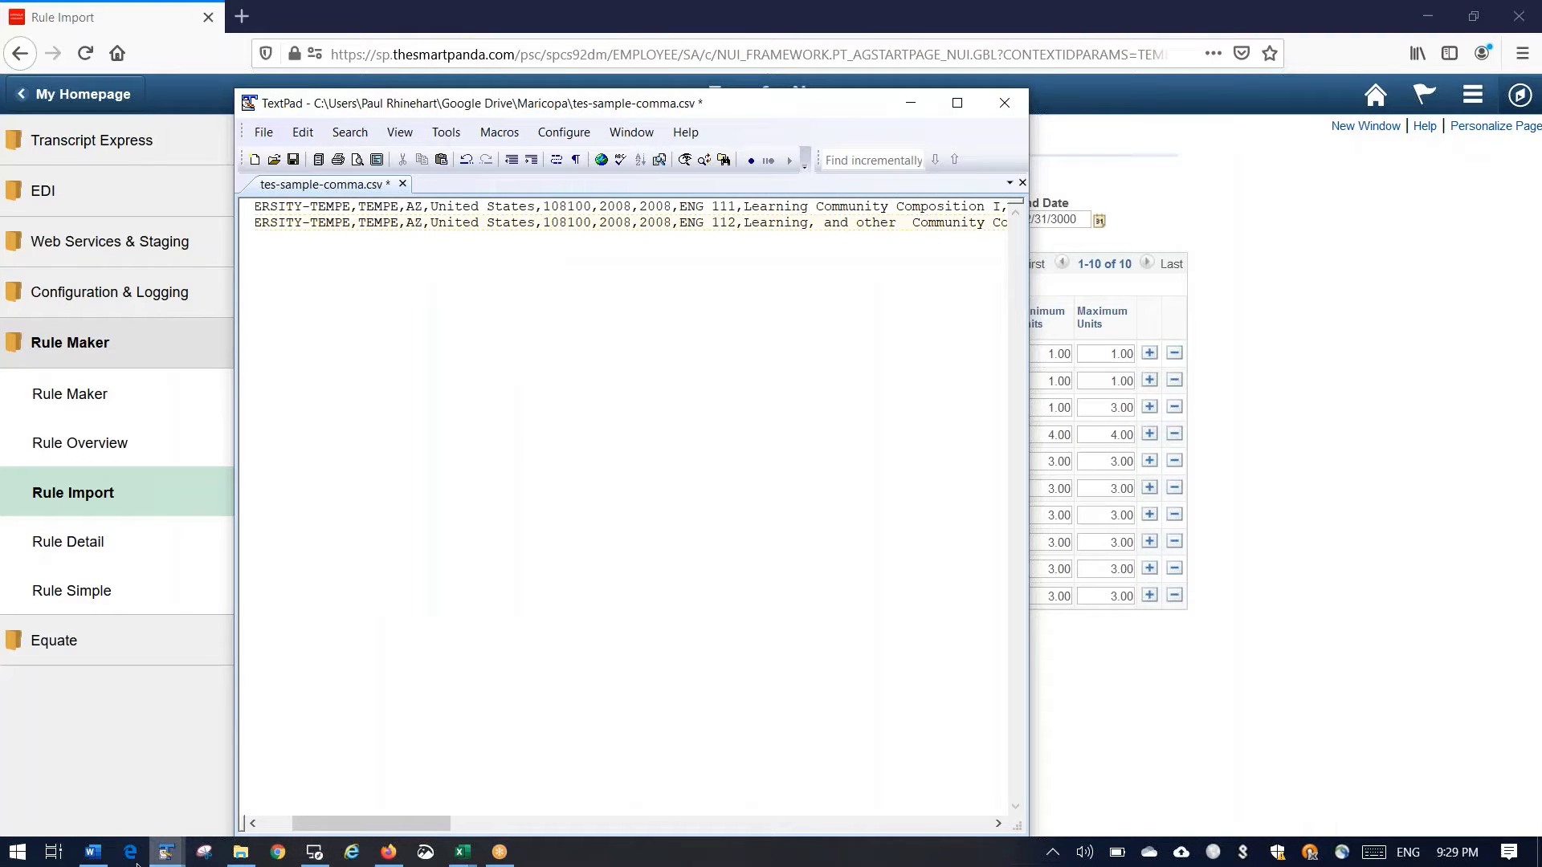
# - Consult the Word guide on setting the pipe delimiter and open Time & Language in Windows Settings
pyautogui.click(94, 853)
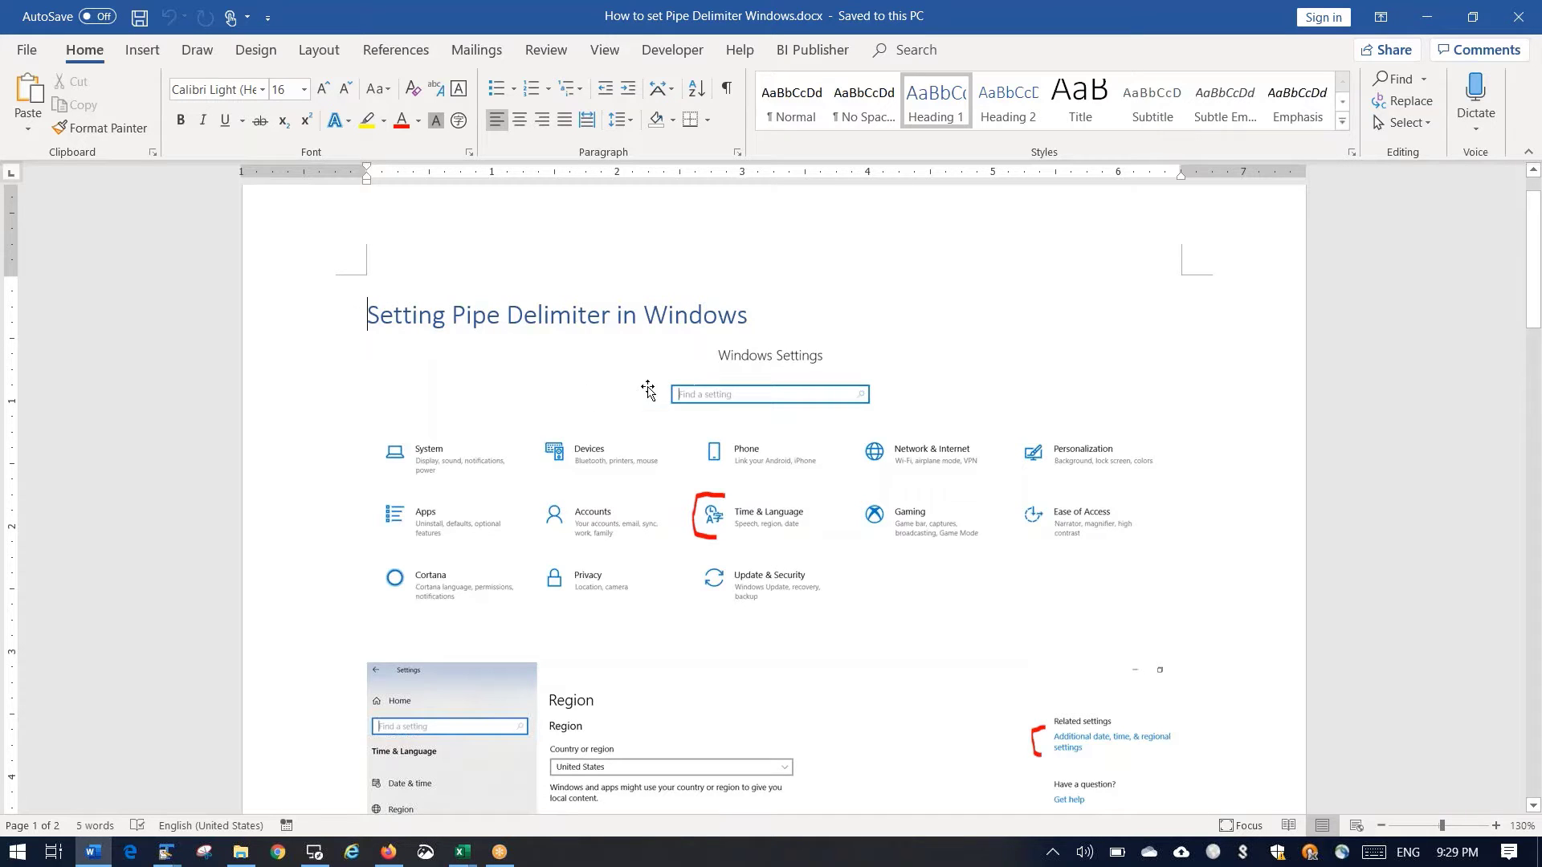
pyautogui.click(17, 855)
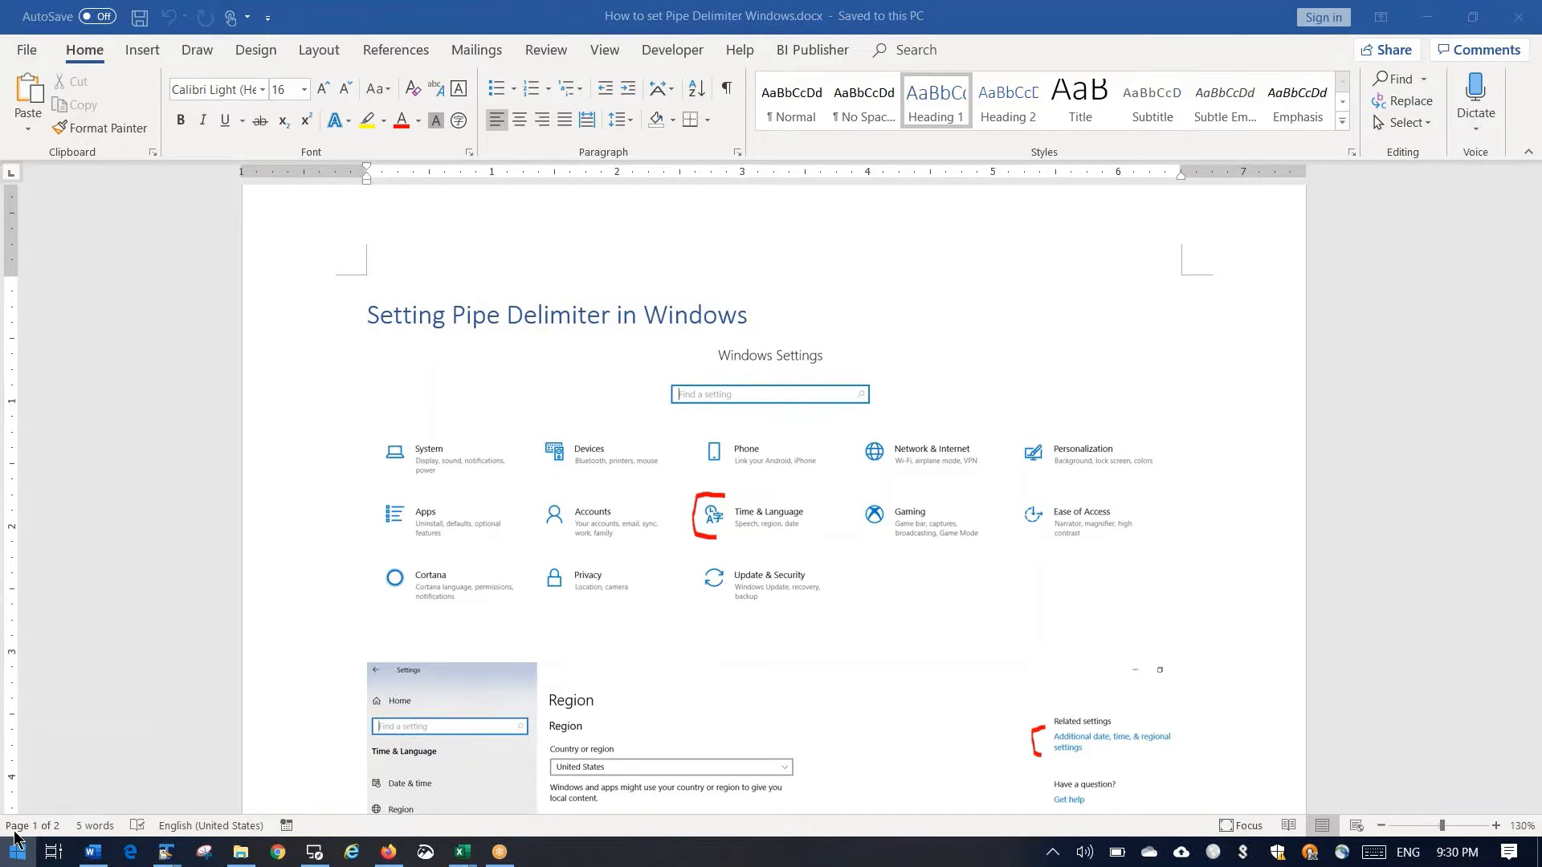
pyautogui.click(24, 764)
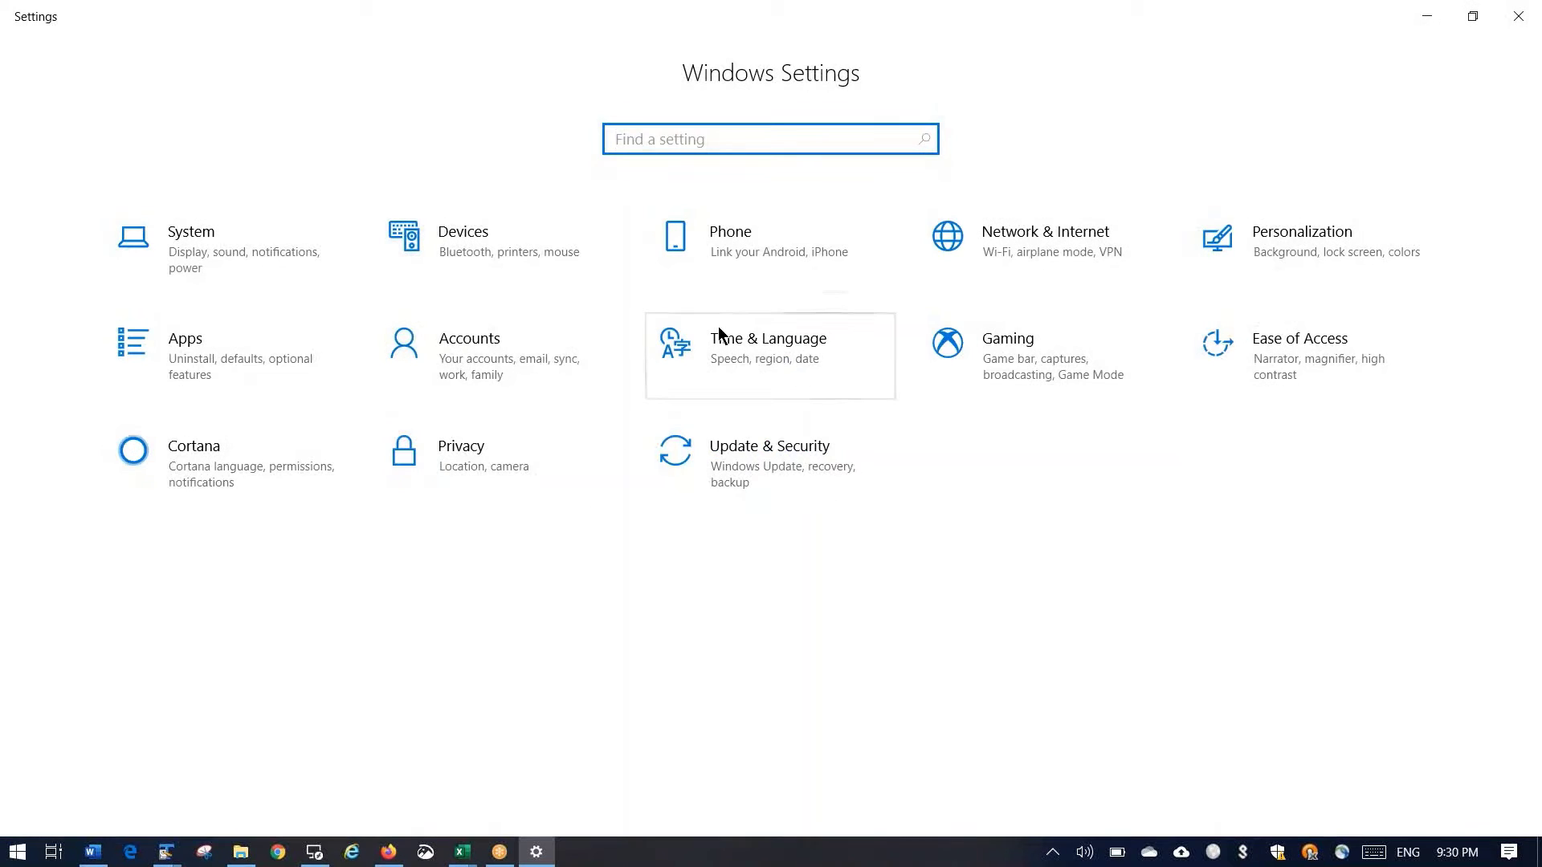
pyautogui.click(780, 363)
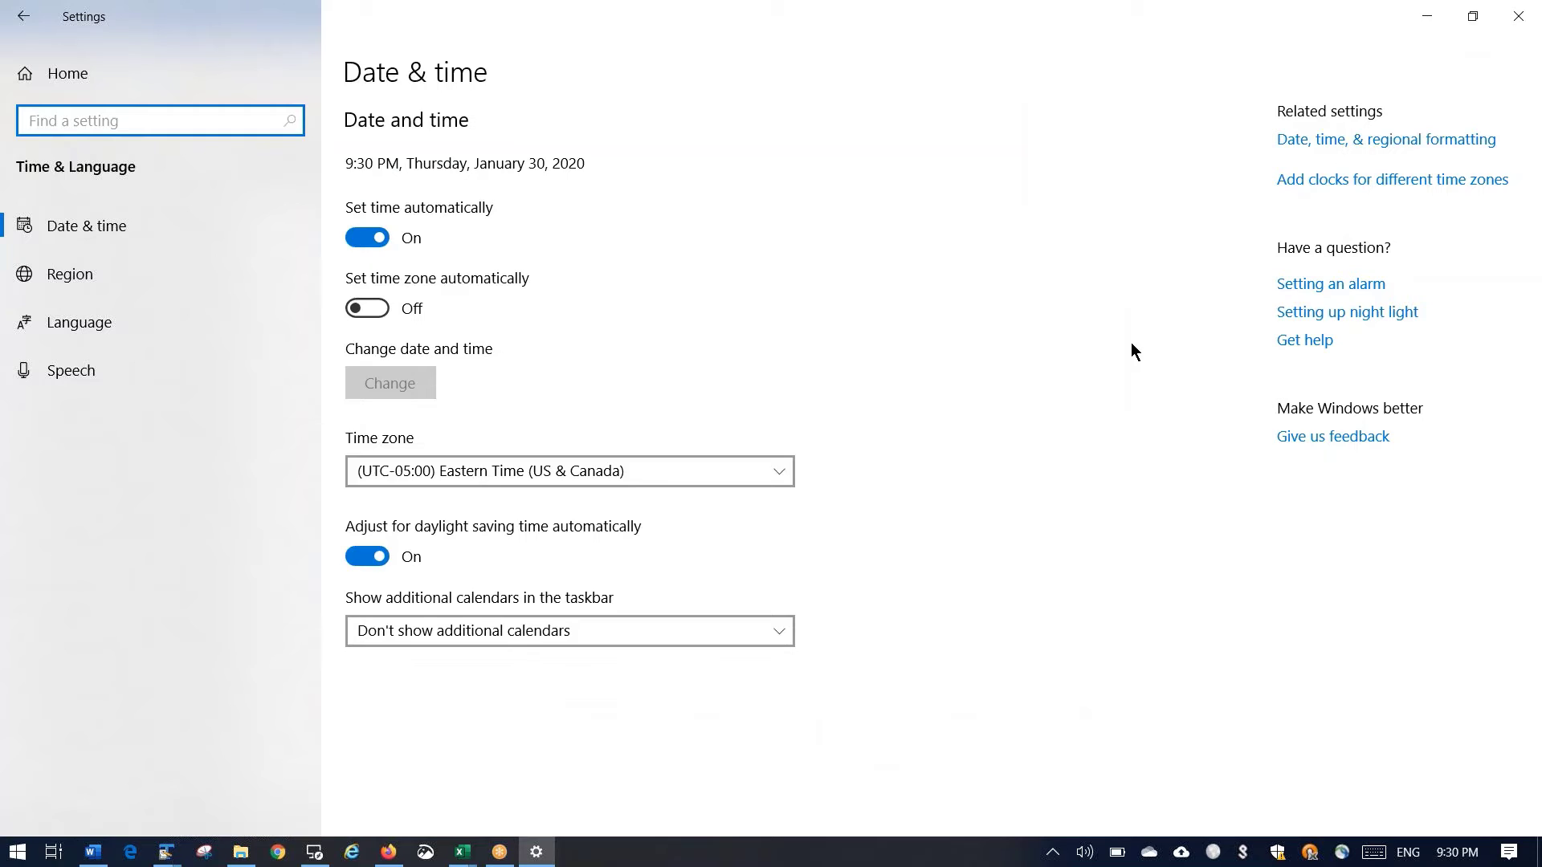
# - Open the Customize Format dialog for numbers from the Windows regional format settings
pyautogui.click(1330, 144)
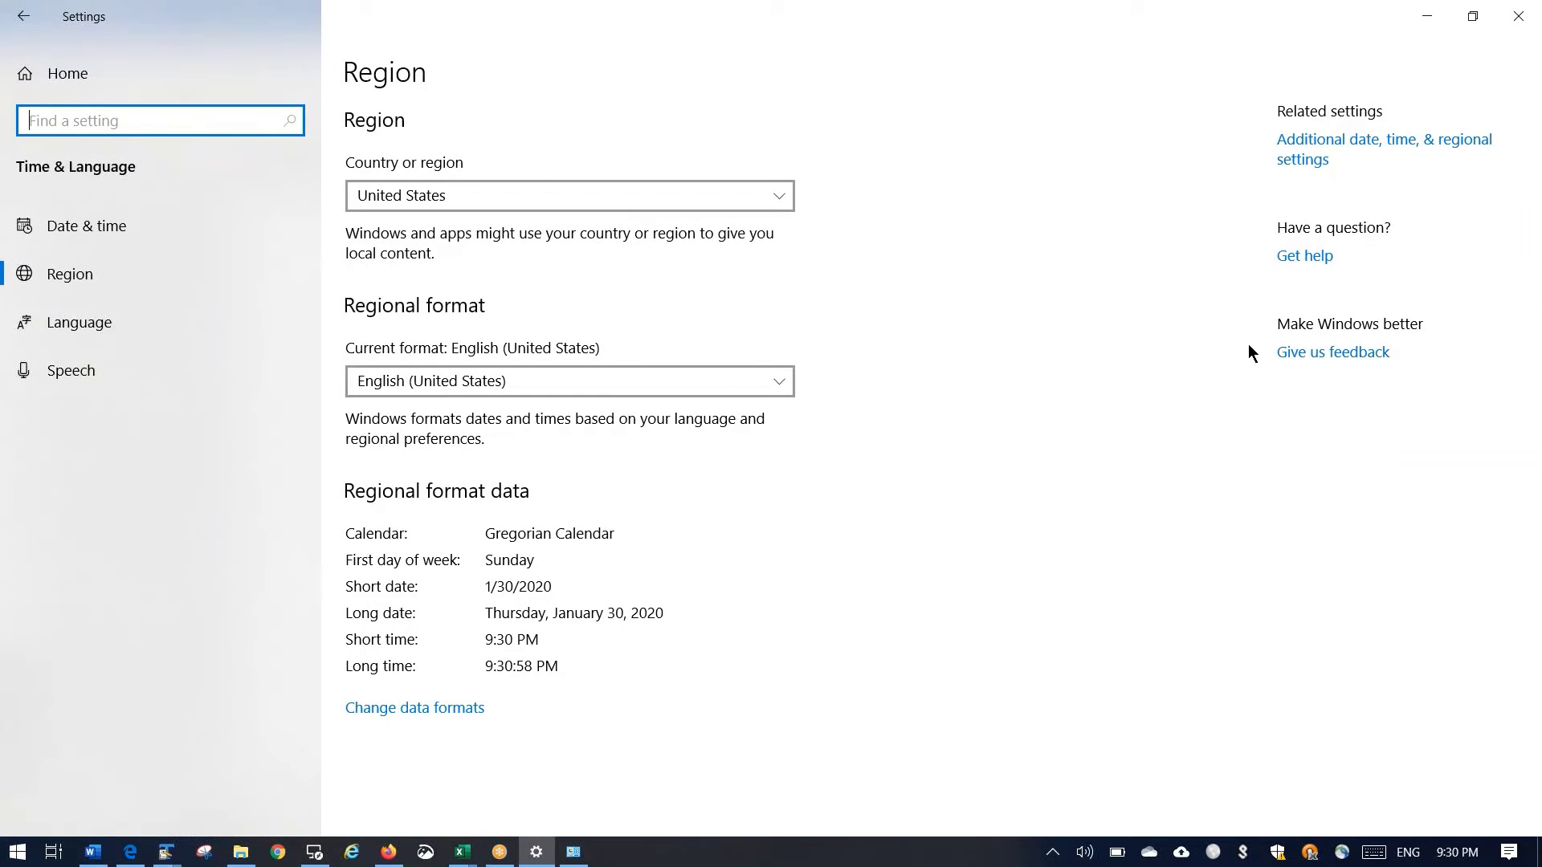
pyautogui.click(1347, 148)
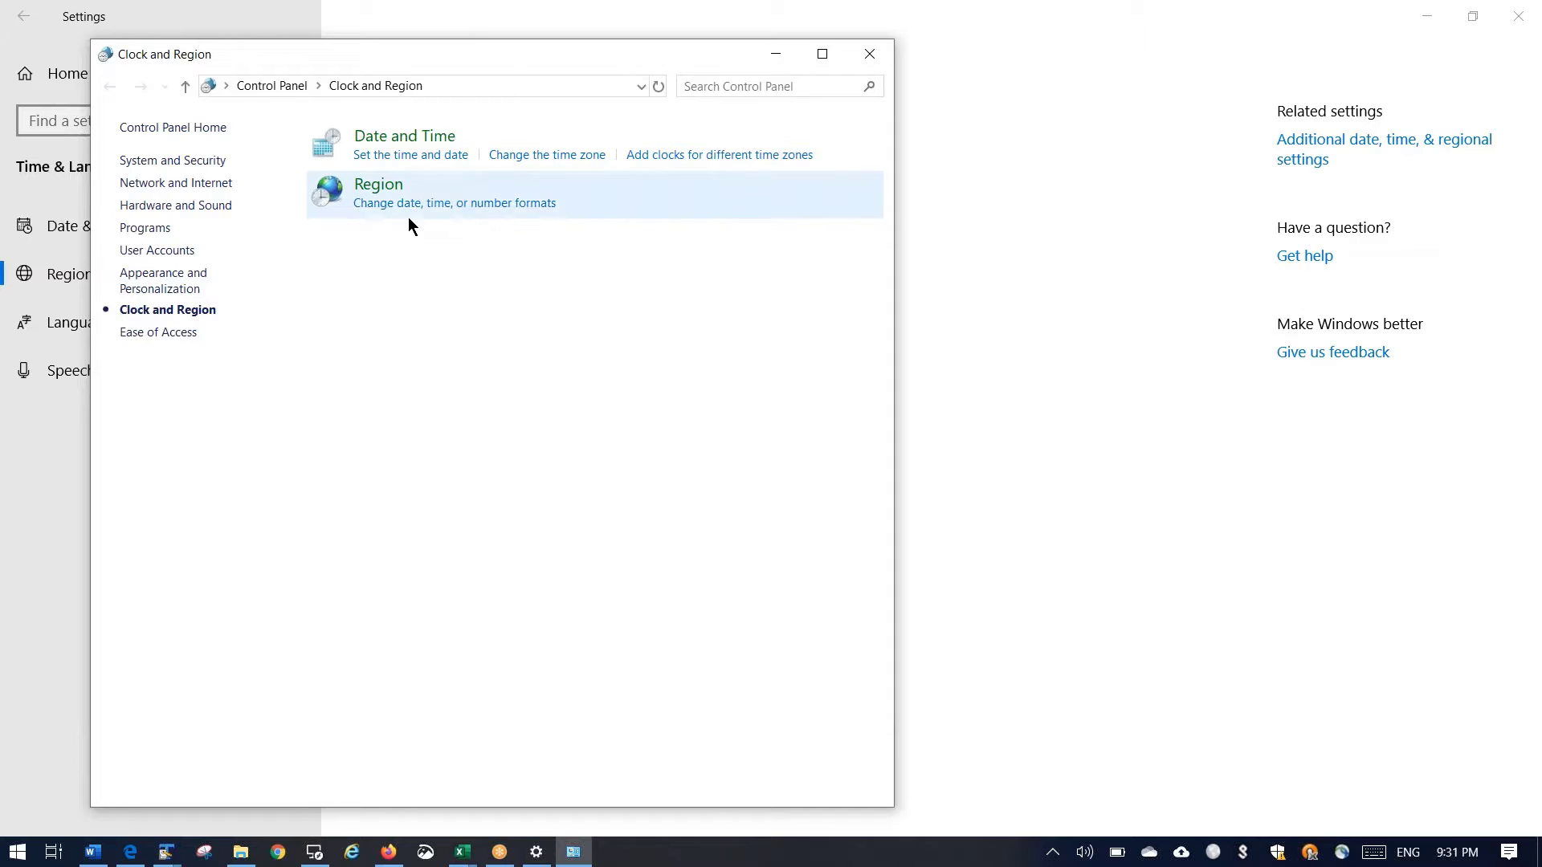
pyautogui.click(504, 204)
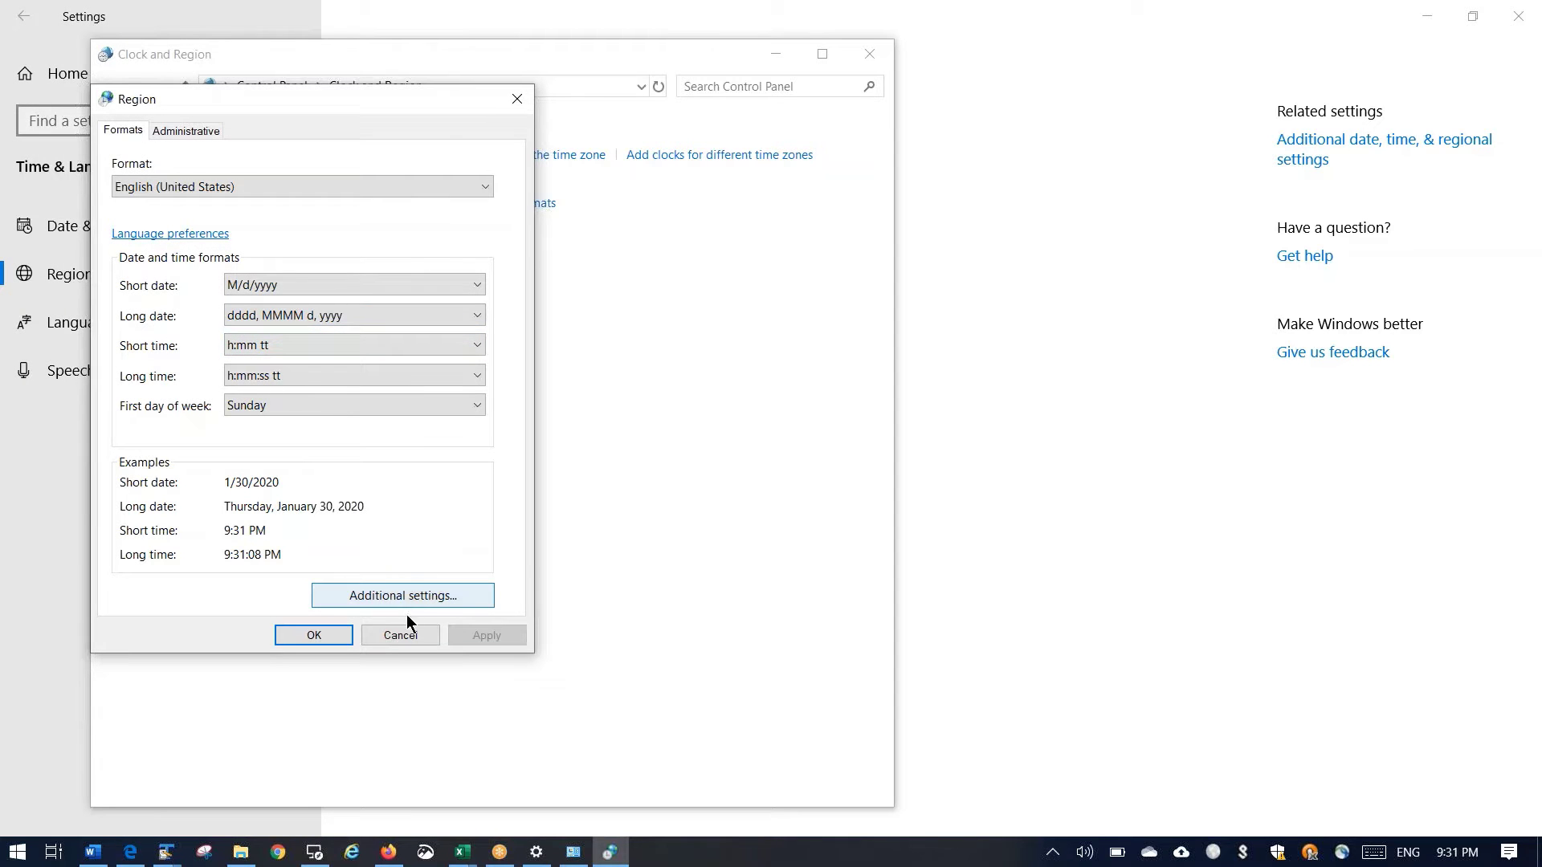
pyautogui.click(408, 594)
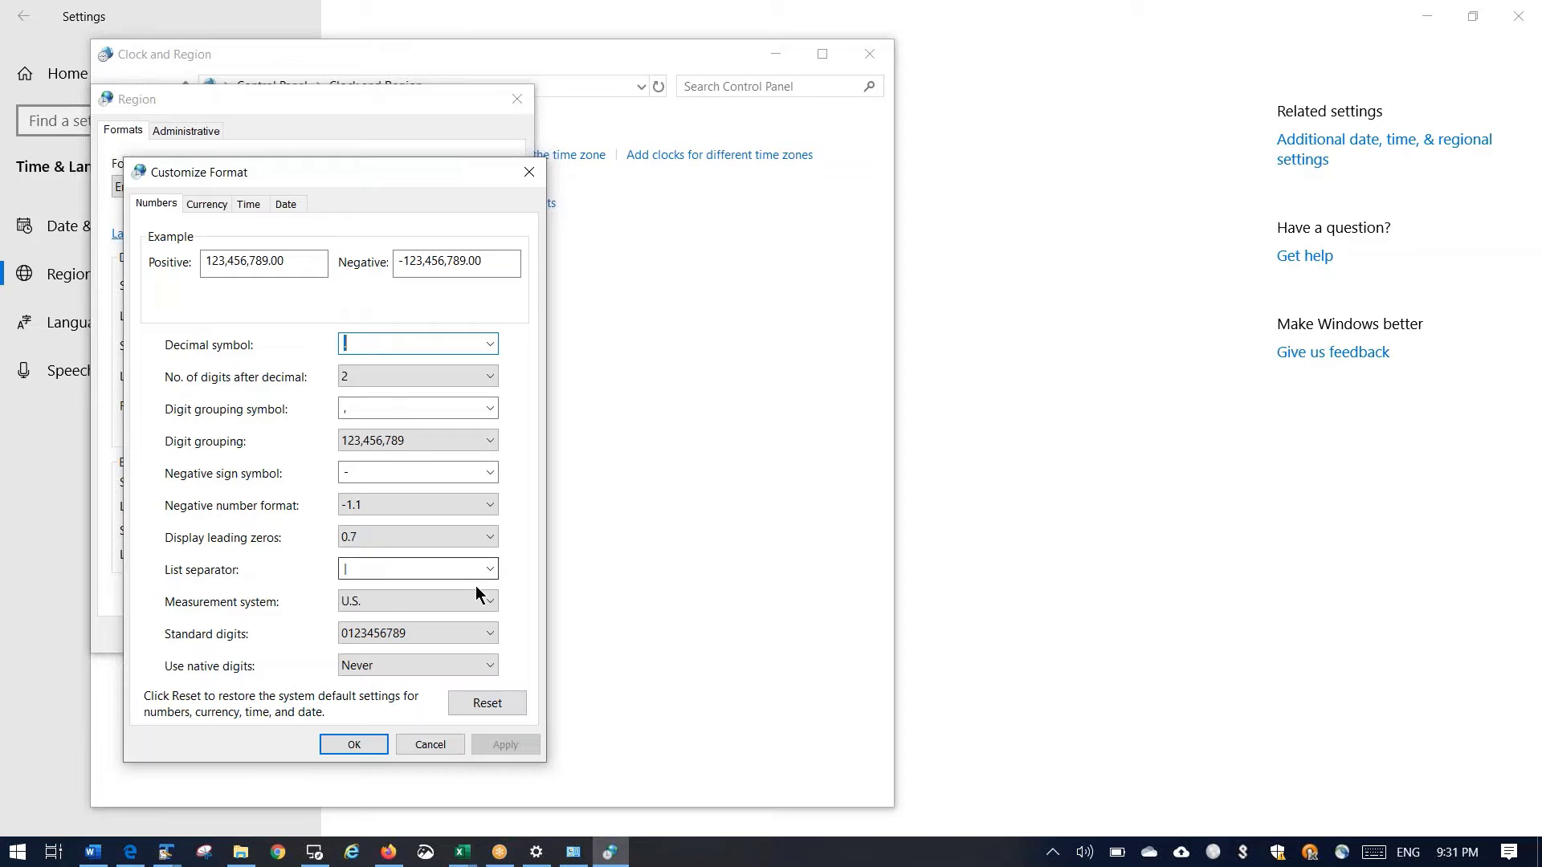
# - Locate the pipe character among the touch keyboard's symbols for the List separator field, and close the keyboard
pyautogui.click(490, 571)
pyautogui.click(491, 572)
pyautogui.click(1373, 852)
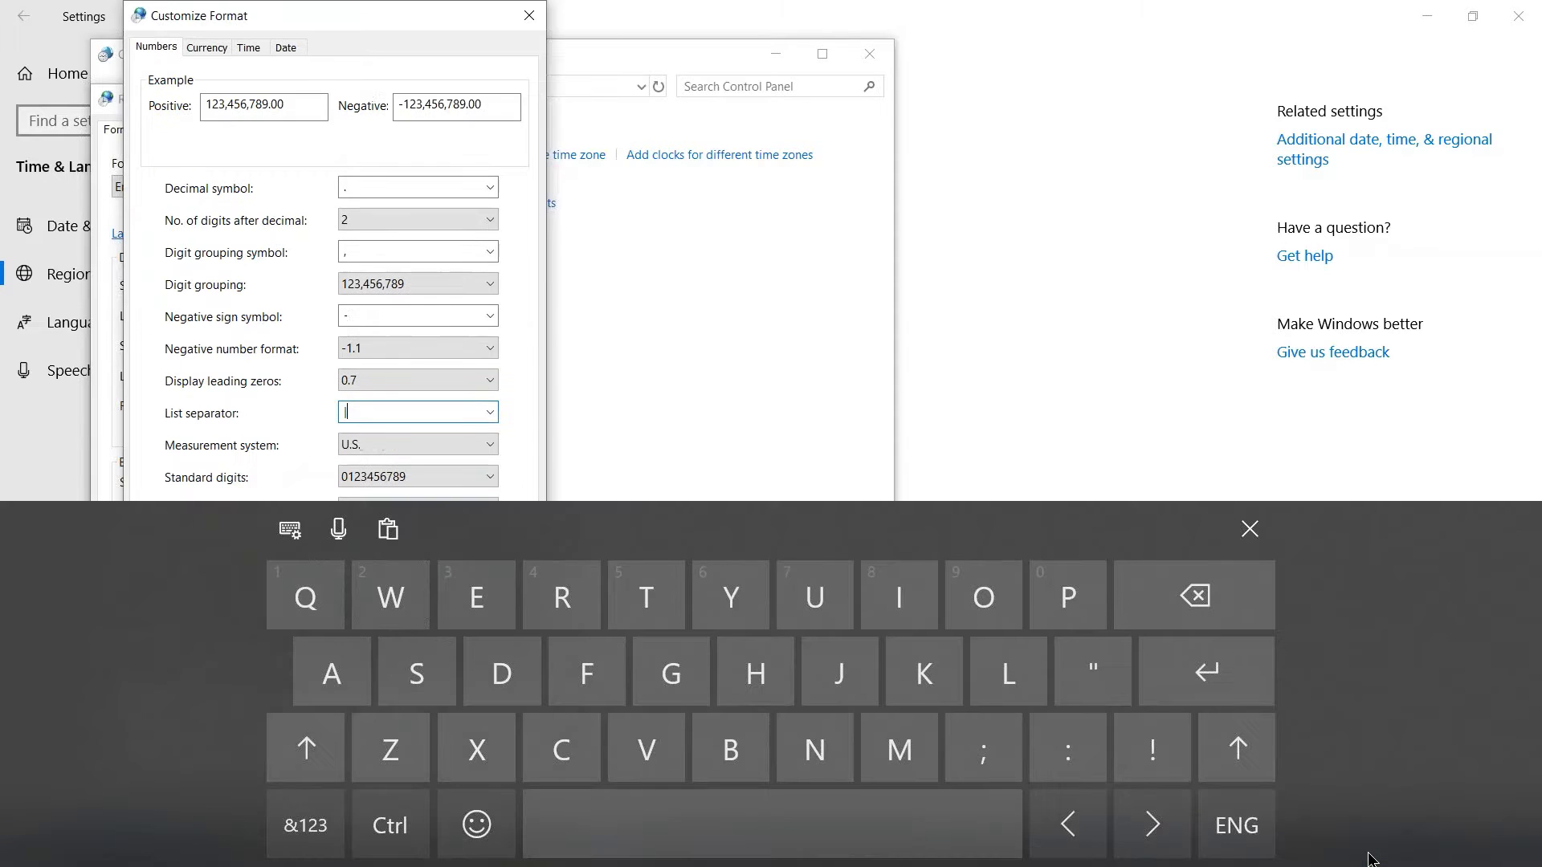
pyautogui.click(309, 819)
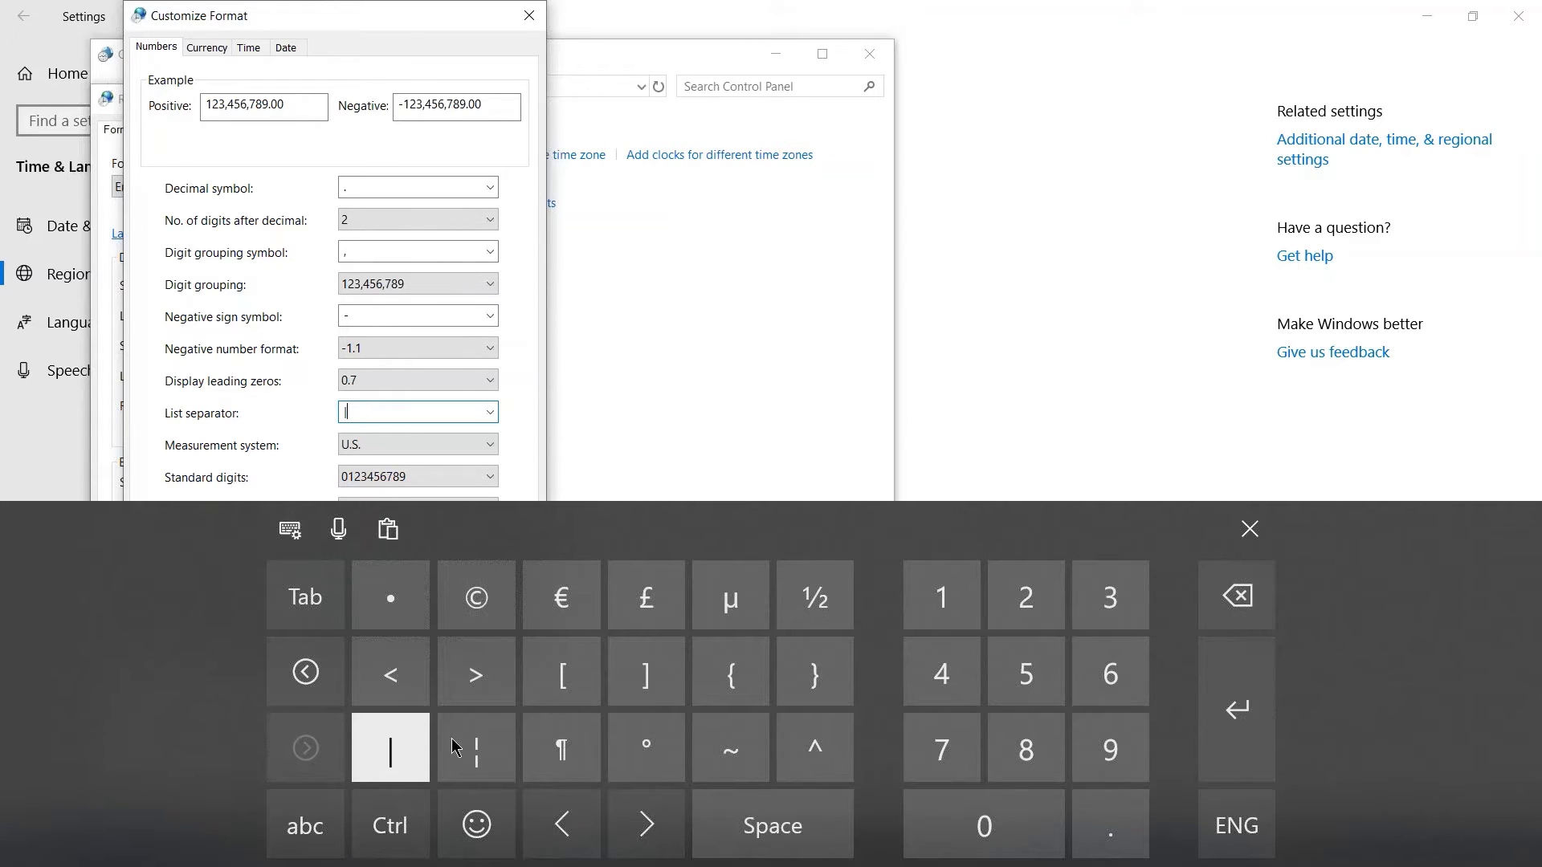
pyautogui.click(1250, 528)
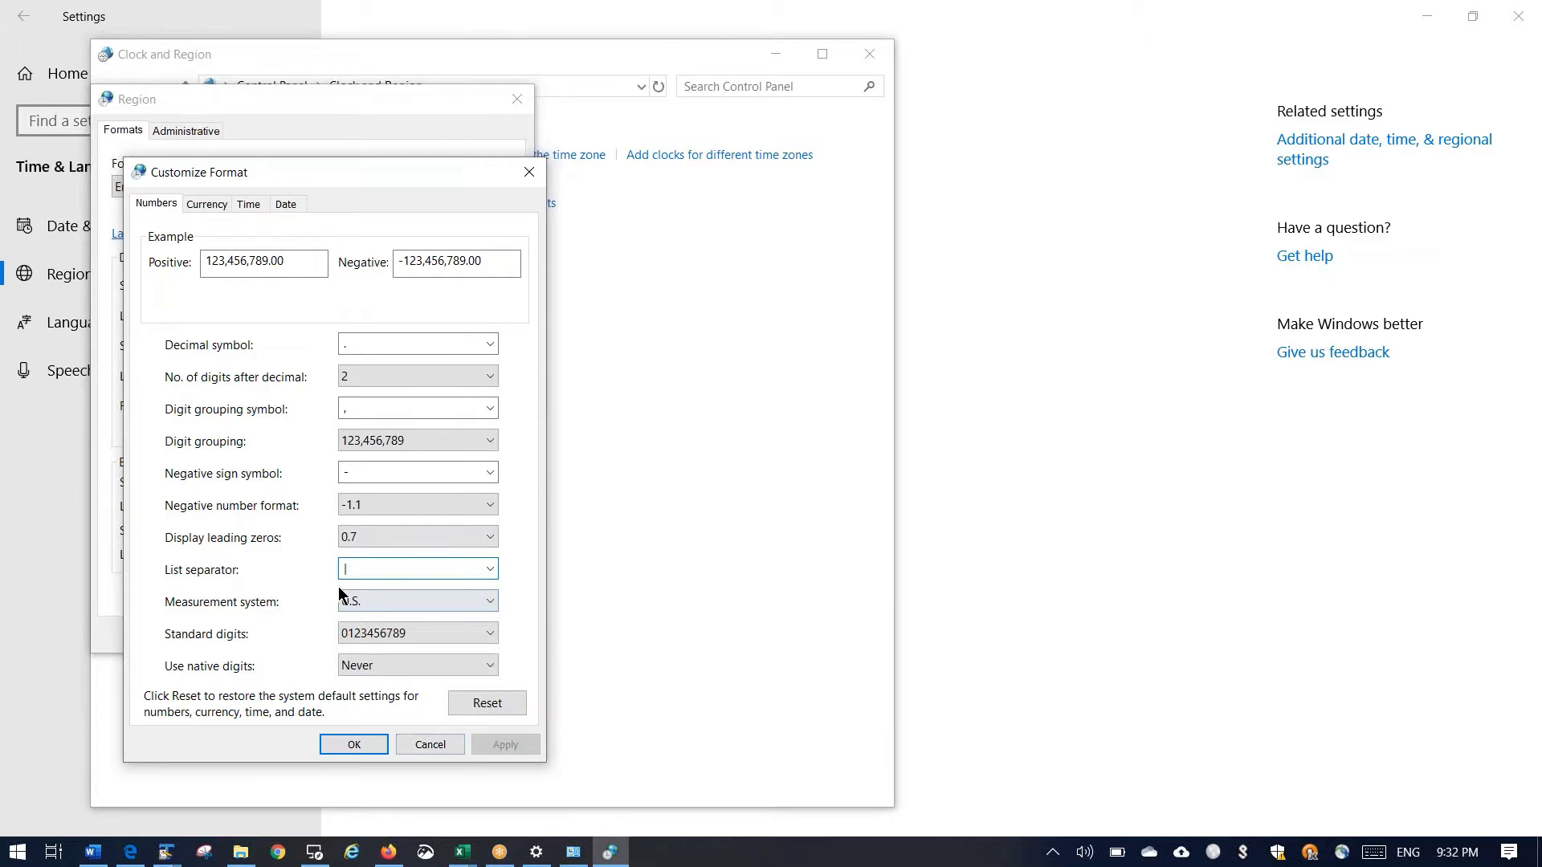
# - Accept the Customize Format settings and reopen them to check the list separator
pyautogui.click(355, 745)
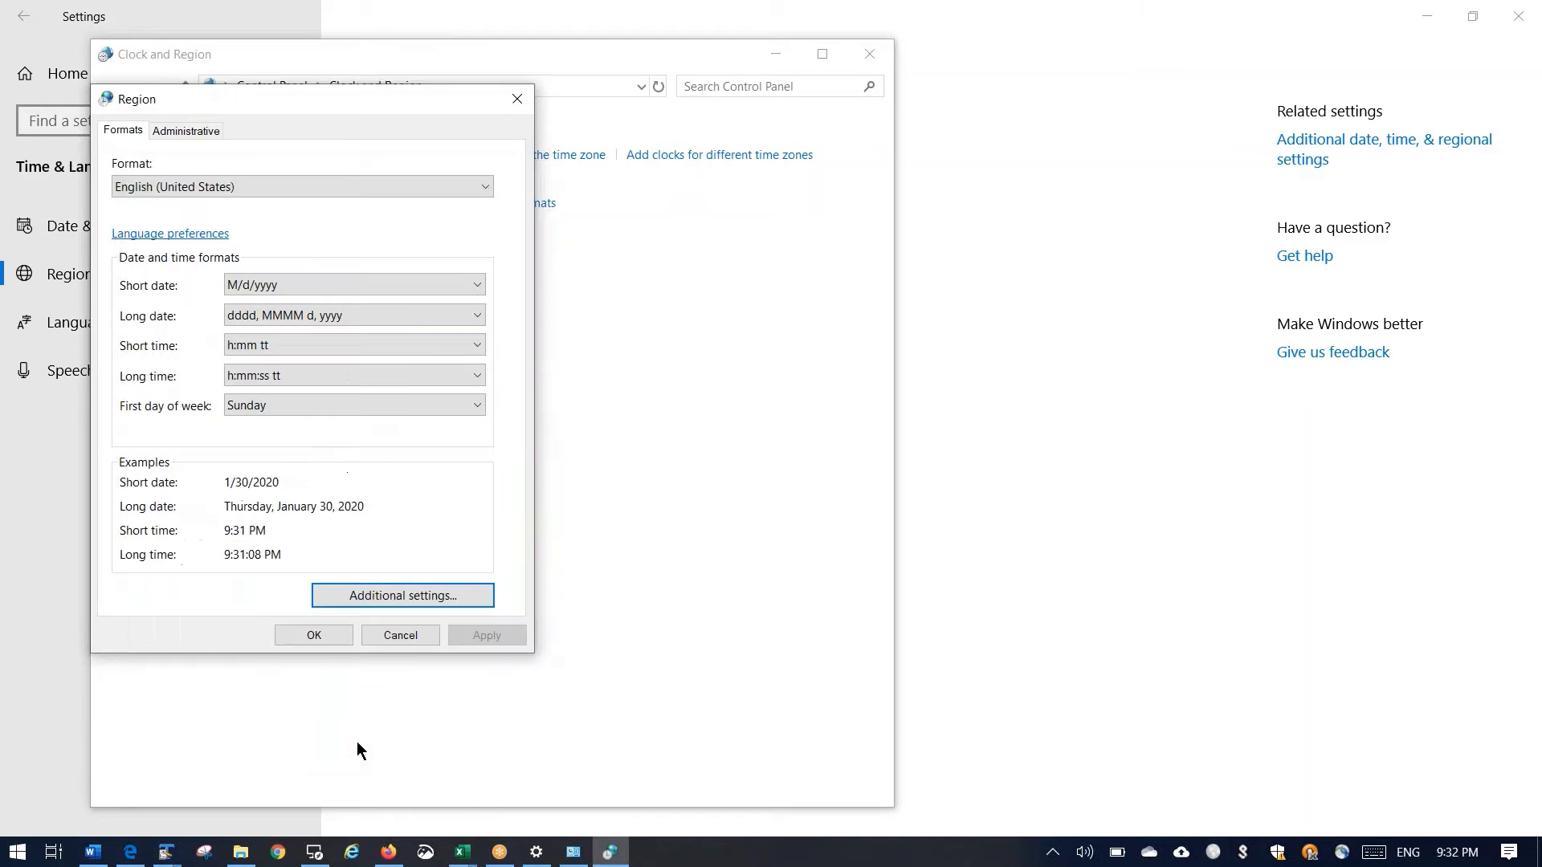
pyautogui.click(383, 593)
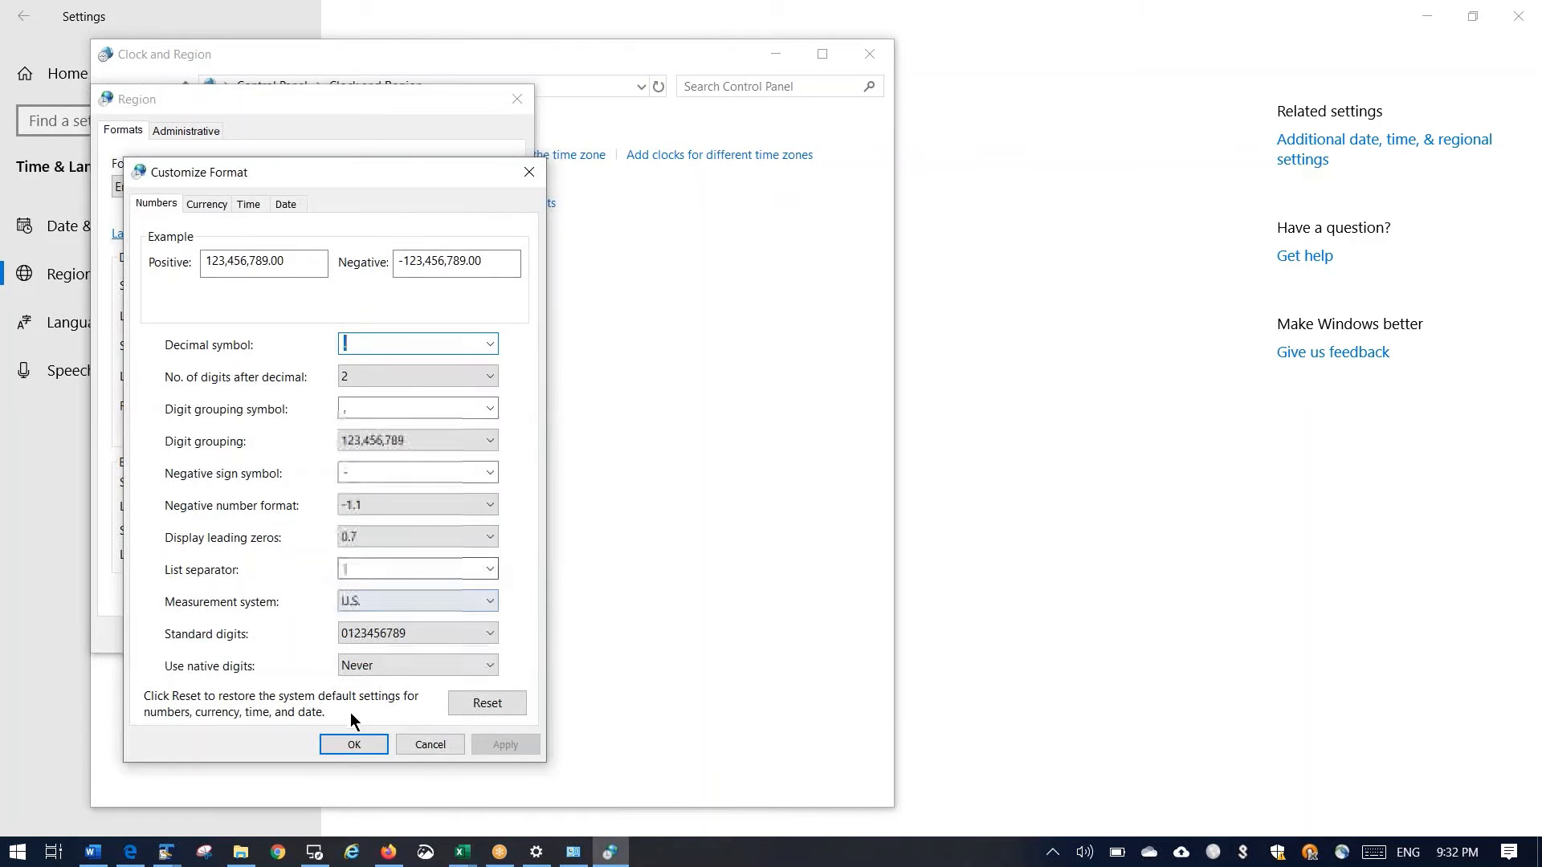
# - Accept the Customize Format and Region settings and close the Clock and Region window
pyautogui.click(354, 744)
pyautogui.click(346, 636)
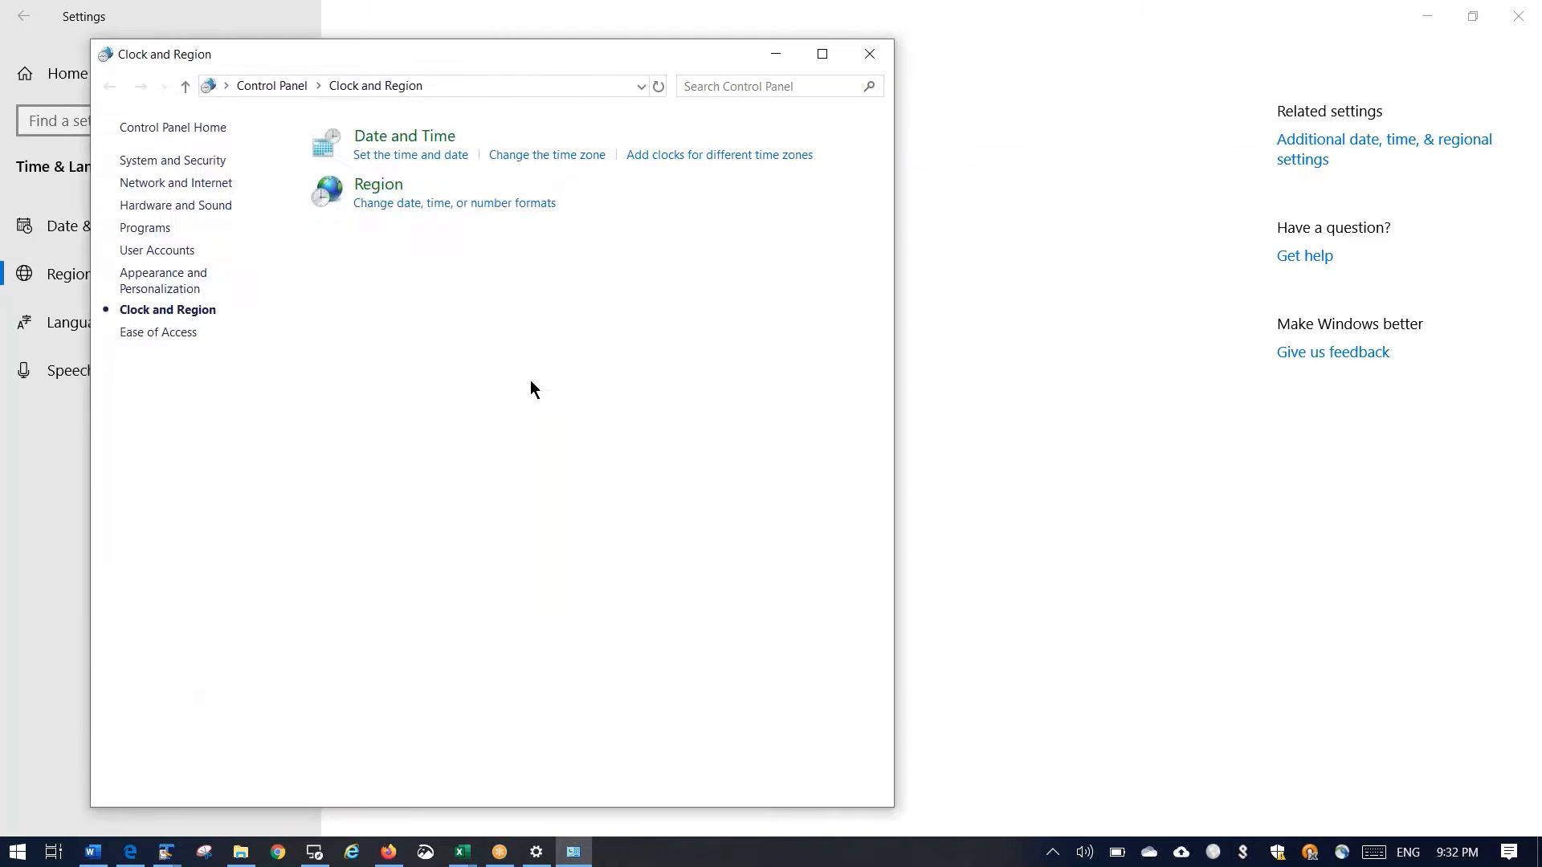
pyautogui.click(869, 58)
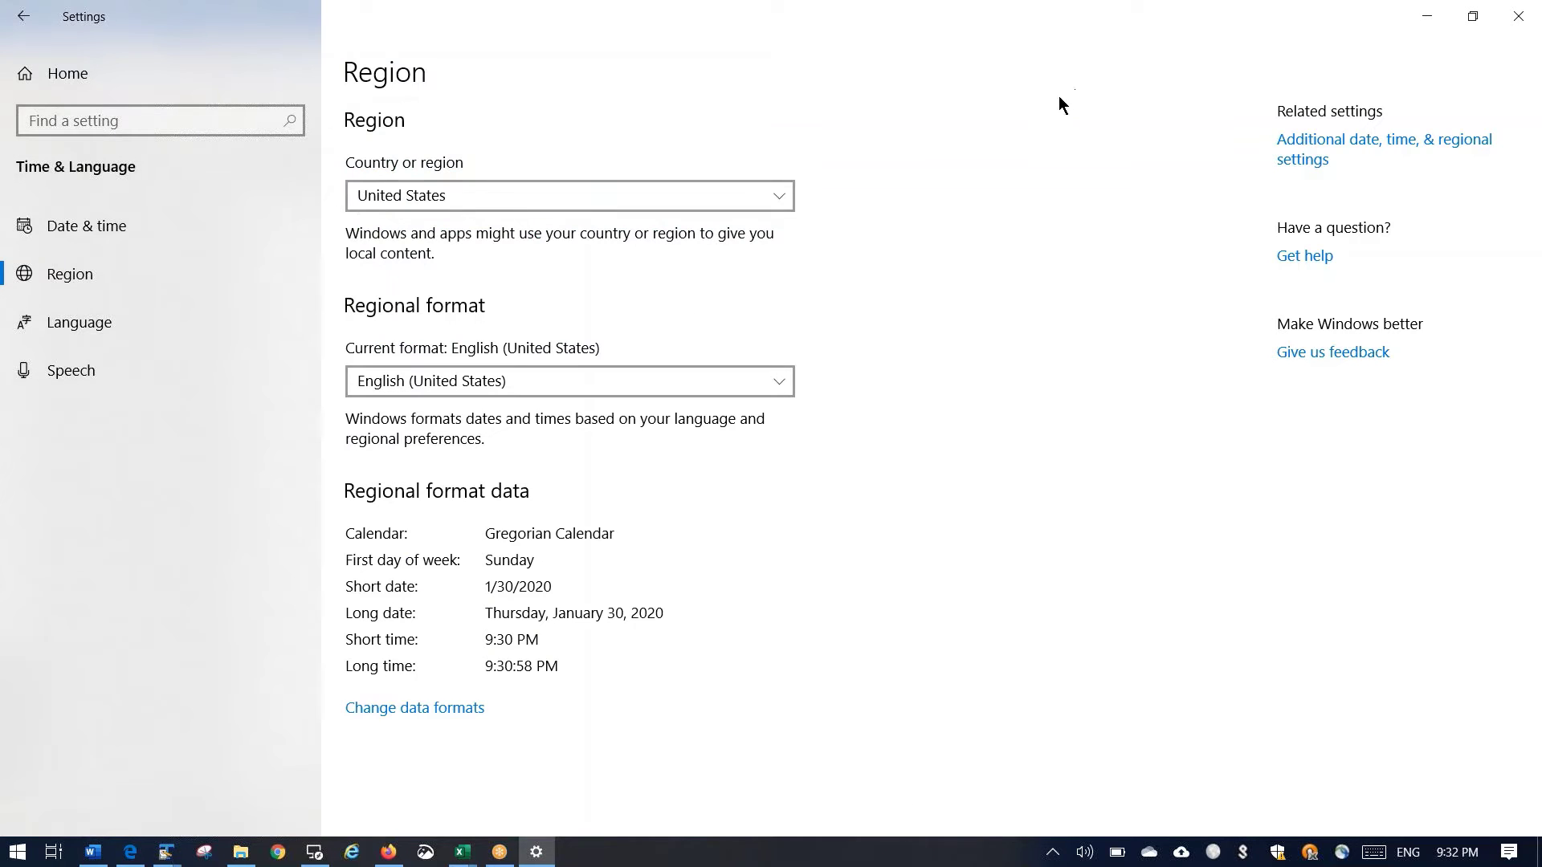
# - Switch to the non-Coconino TES workbook in Excel, leave its Save As page, and view the header row from column A
pyautogui.click(452, 855)
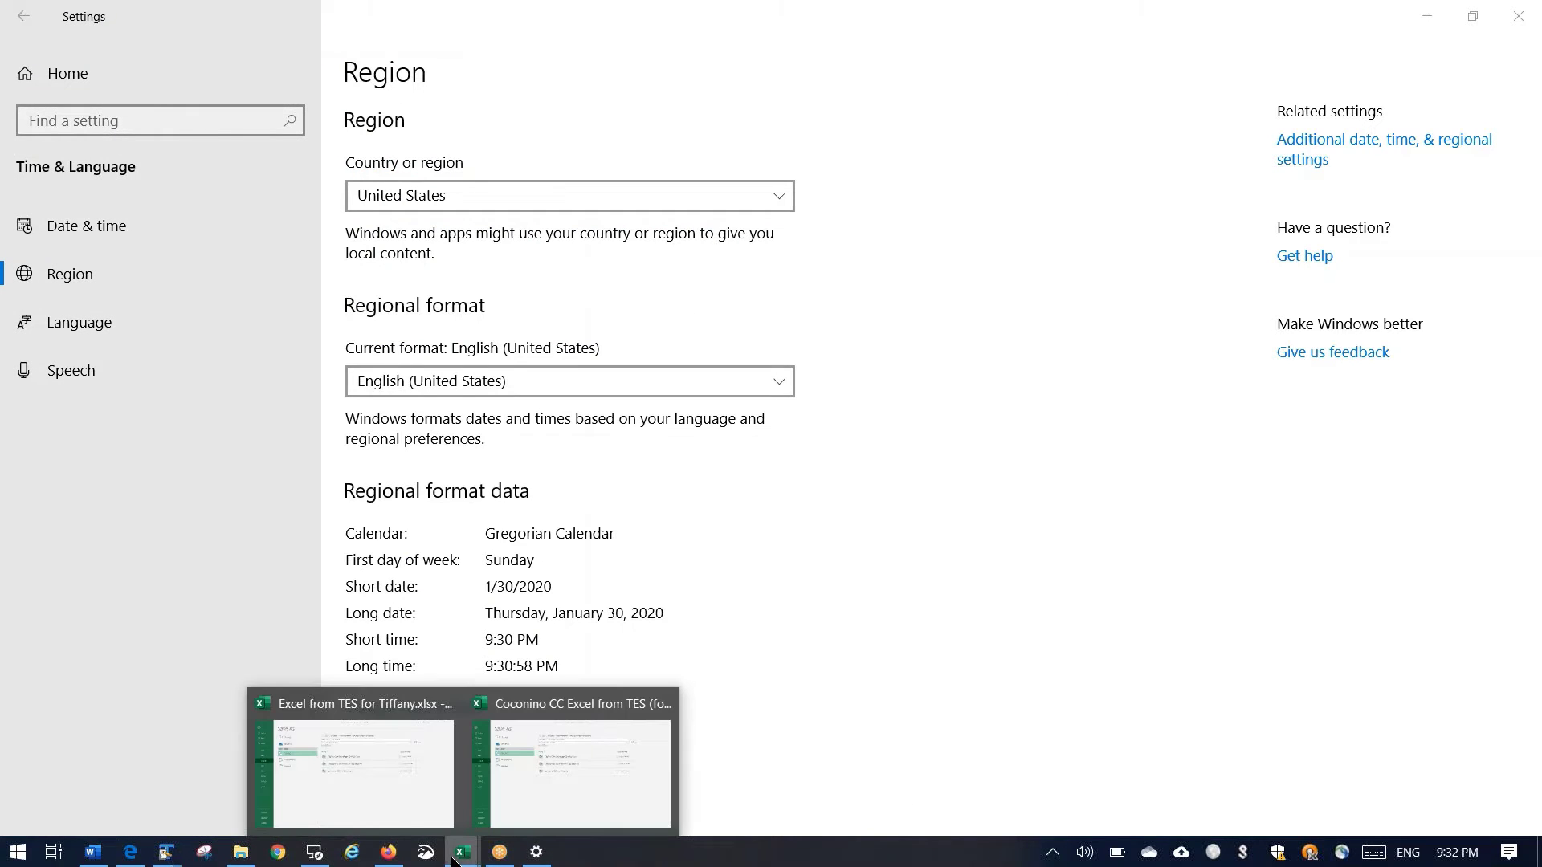
pyautogui.click(410, 771)
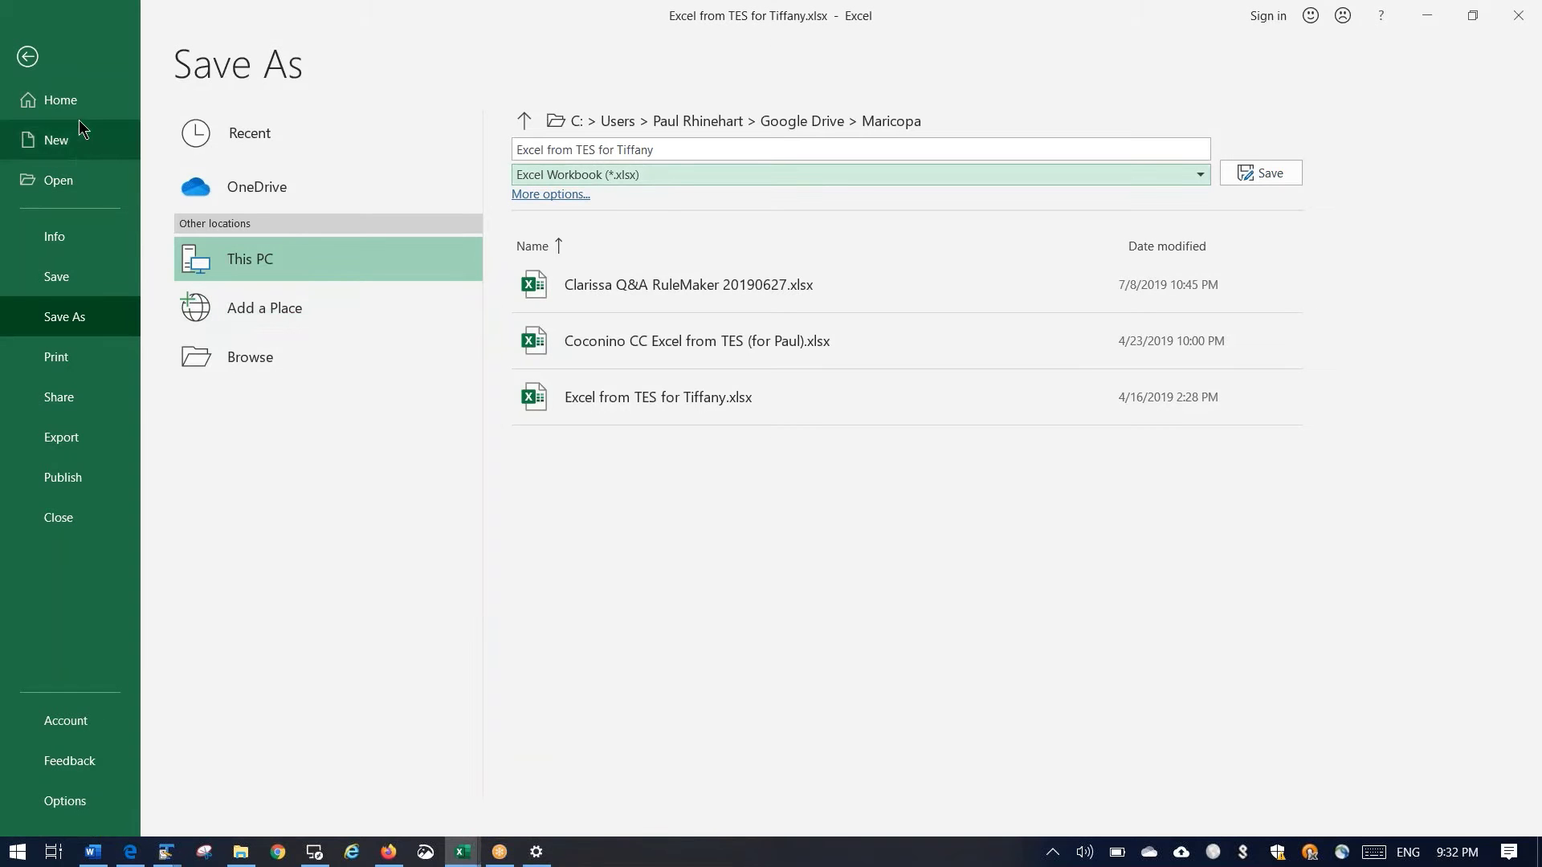
pyautogui.click(28, 56)
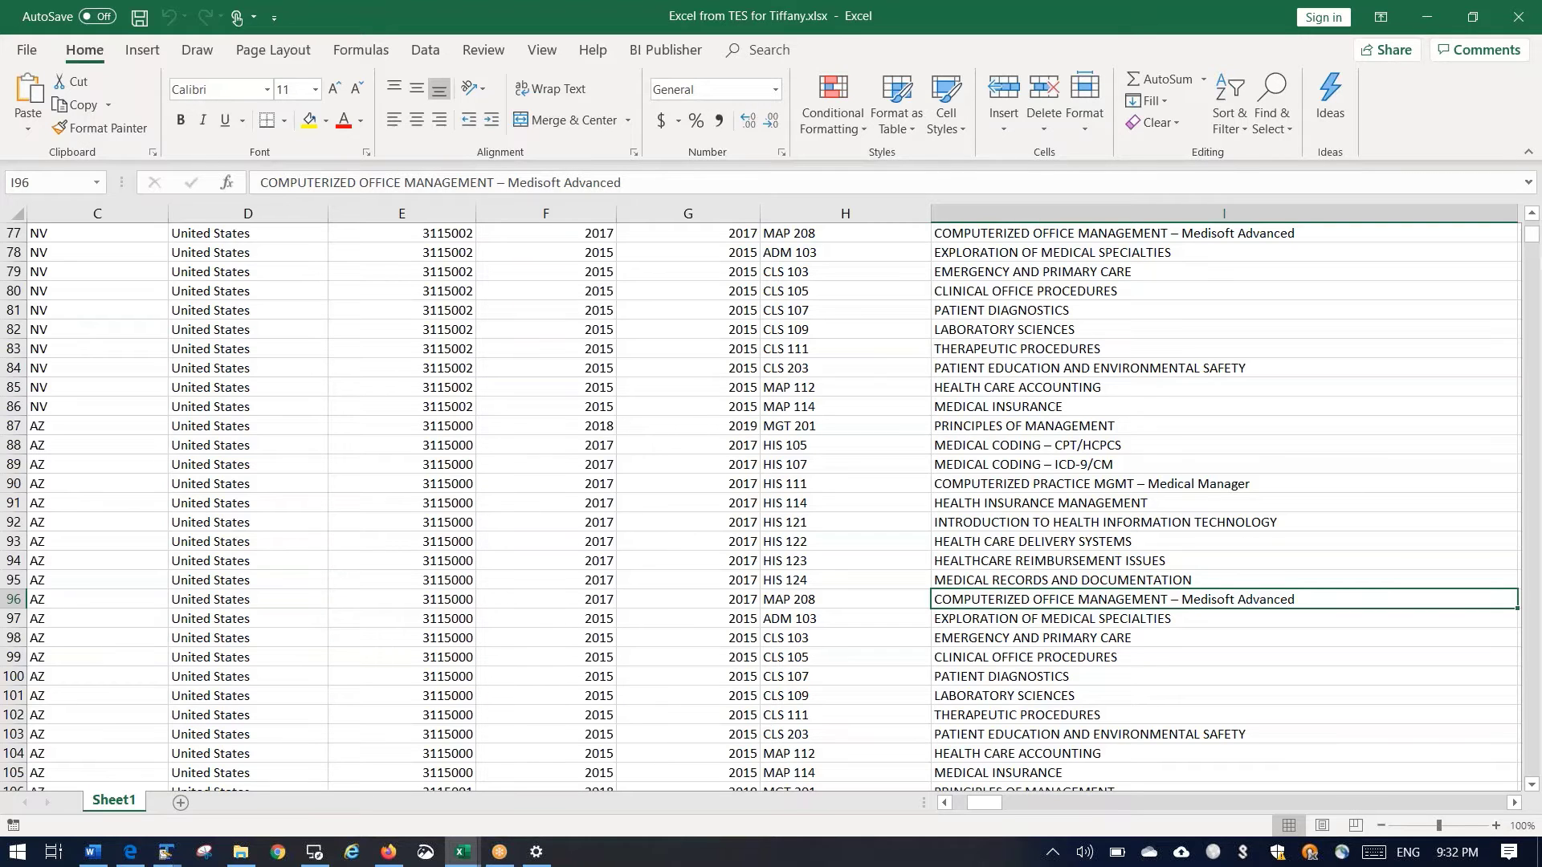
pyautogui.moveTo(1534, 243); pyautogui.dragTo(1534, 233)
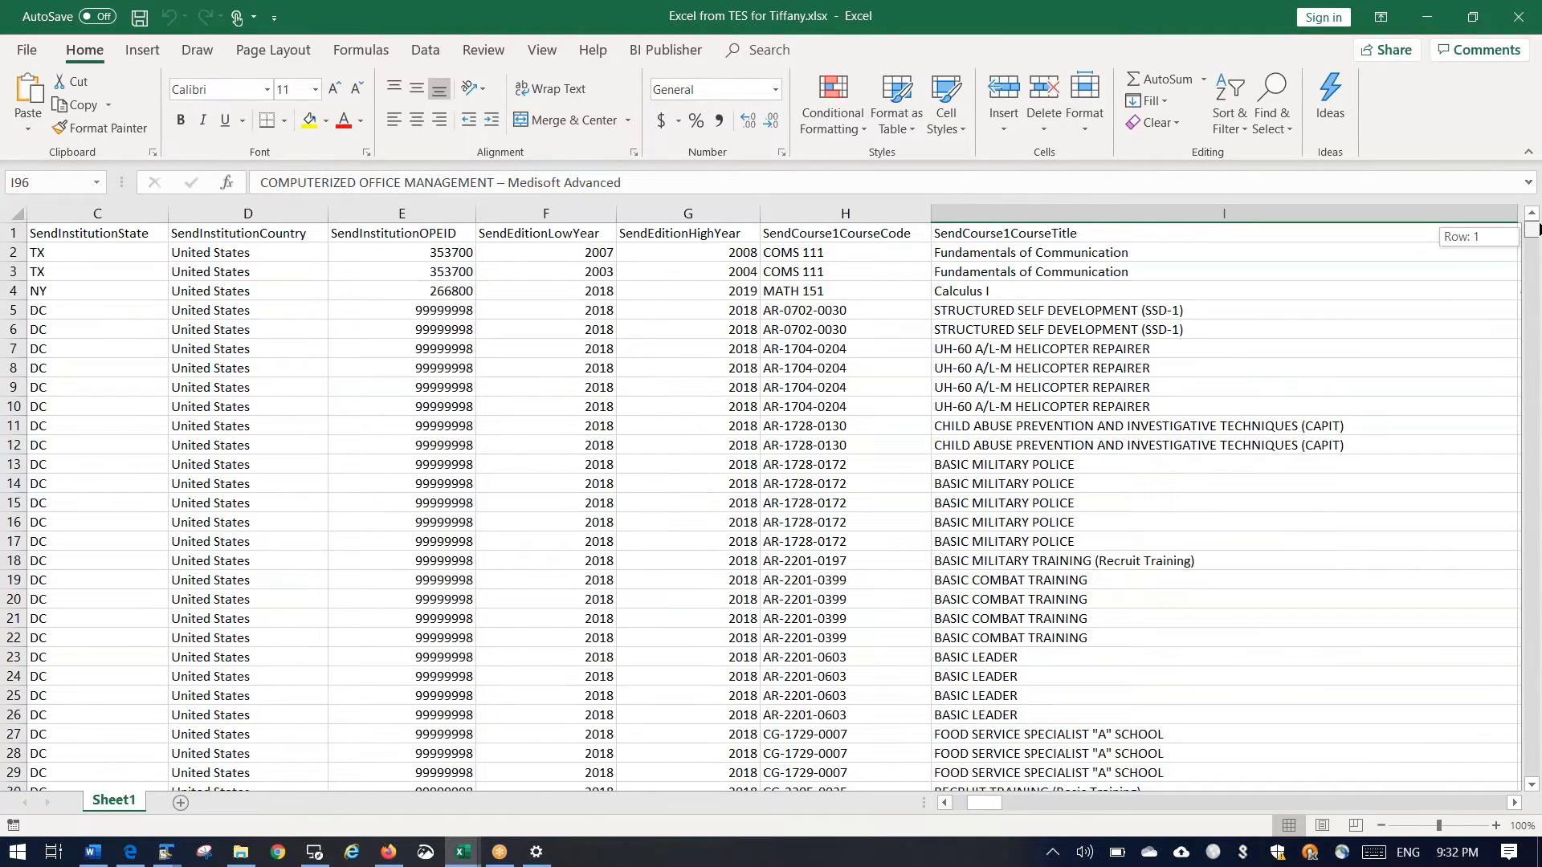
pyautogui.click(99, 235)
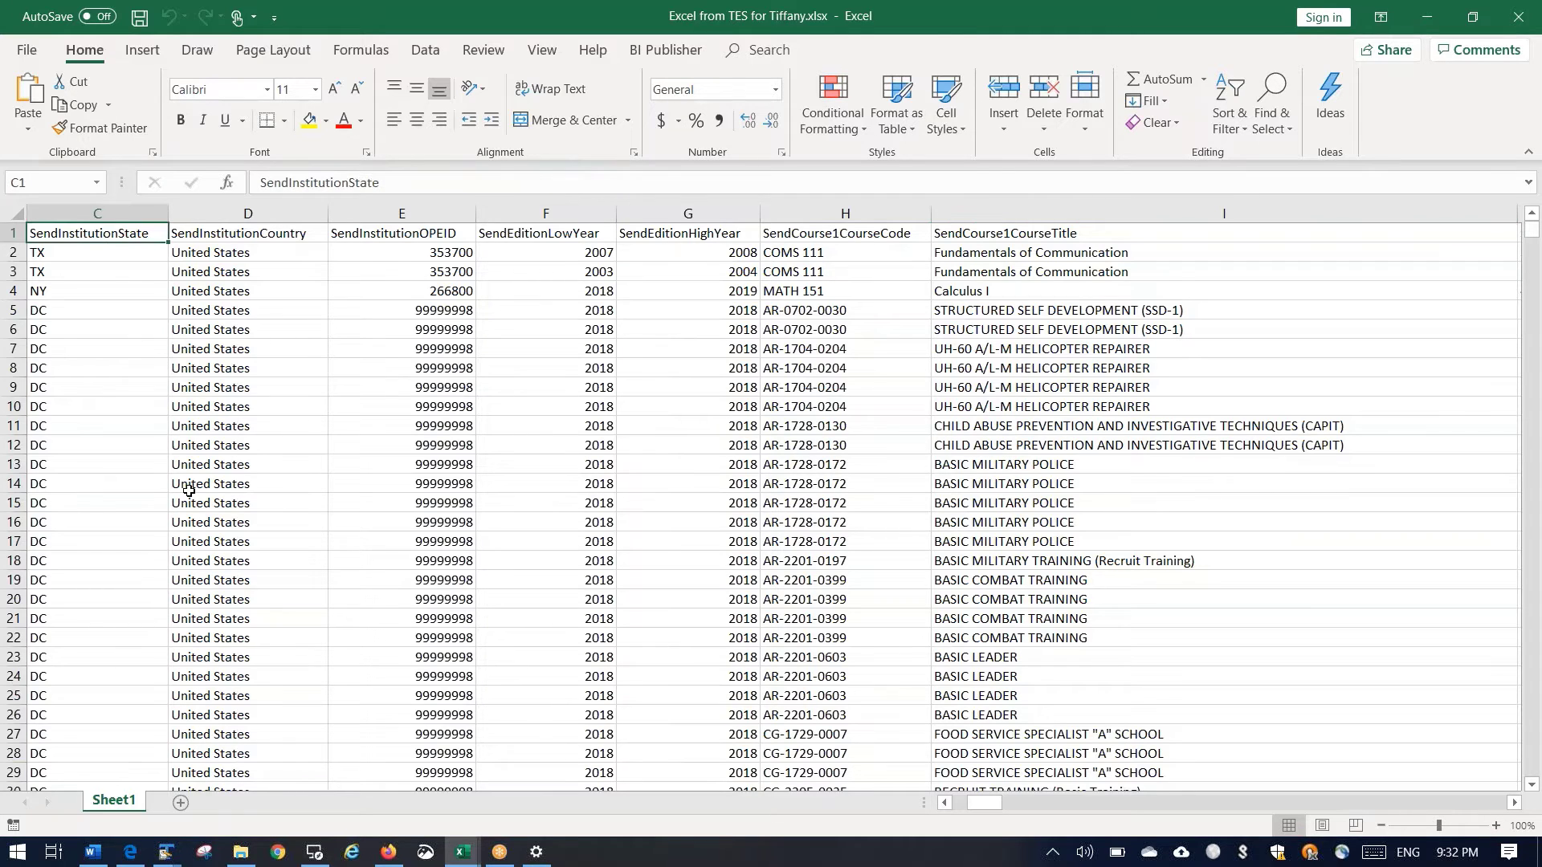
pyautogui.press('Left')
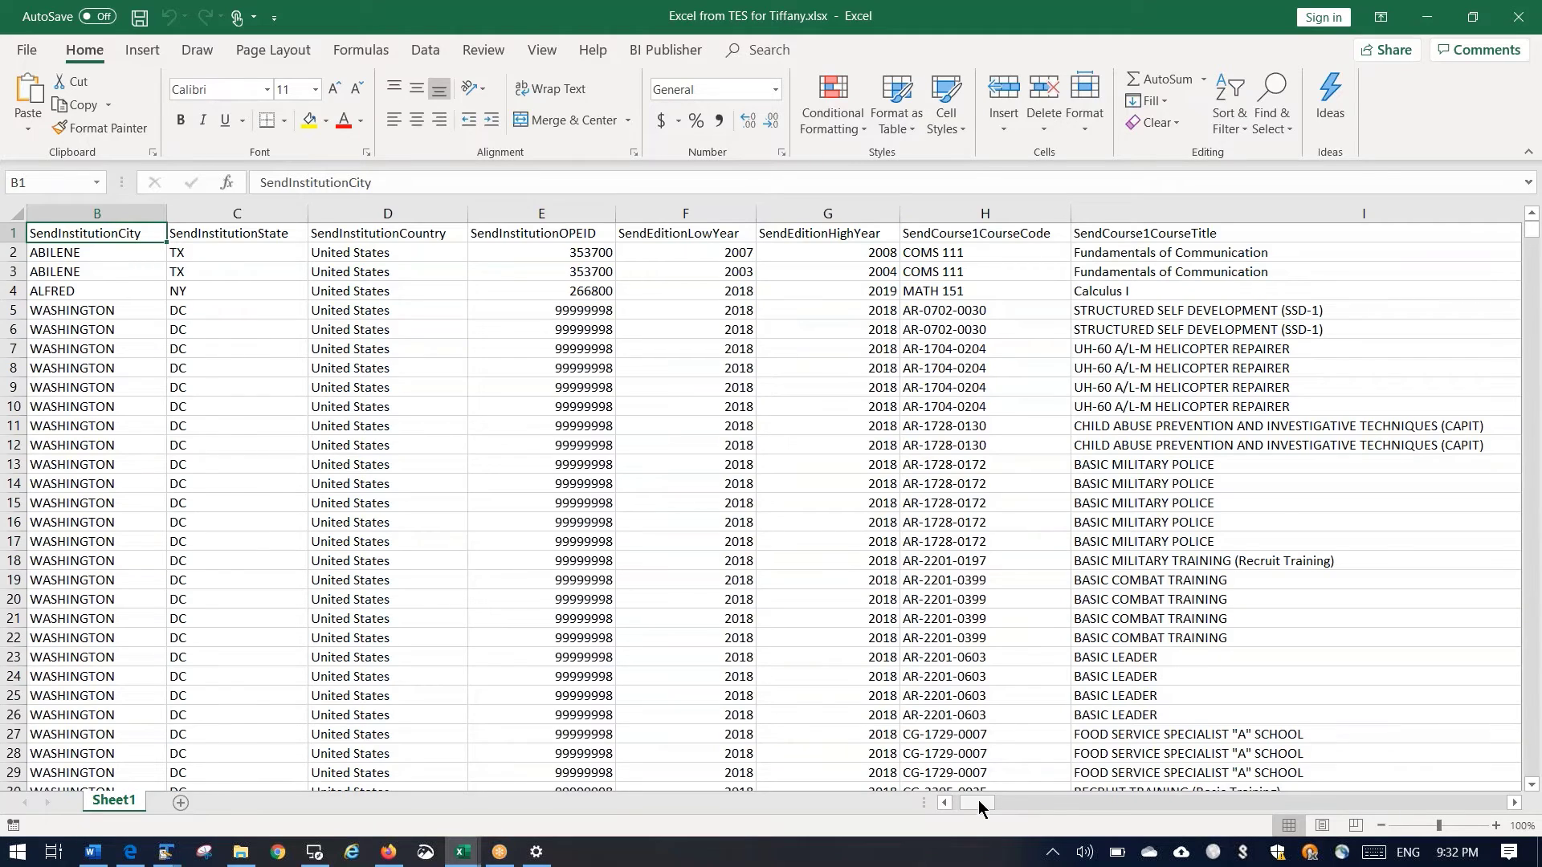
pyautogui.moveTo(978, 800); pyautogui.dragTo(947, 802)
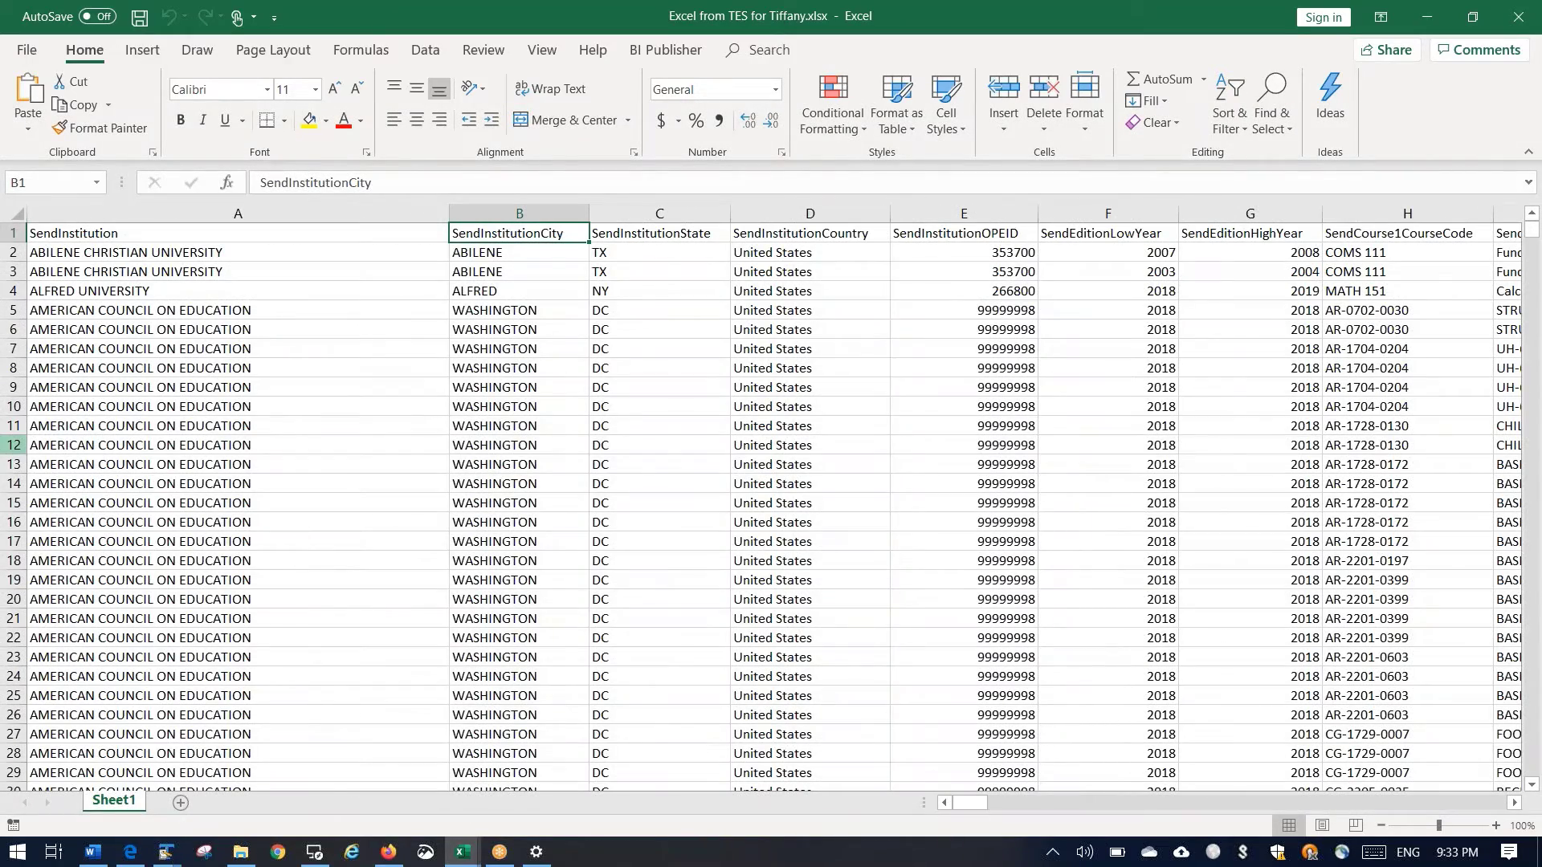
# - Copy rows 12 to 21 of the TES data into a new blank workbook, keeping the source column widths
pyautogui.moveTo(15, 444); pyautogui.dragTo(28, 618)
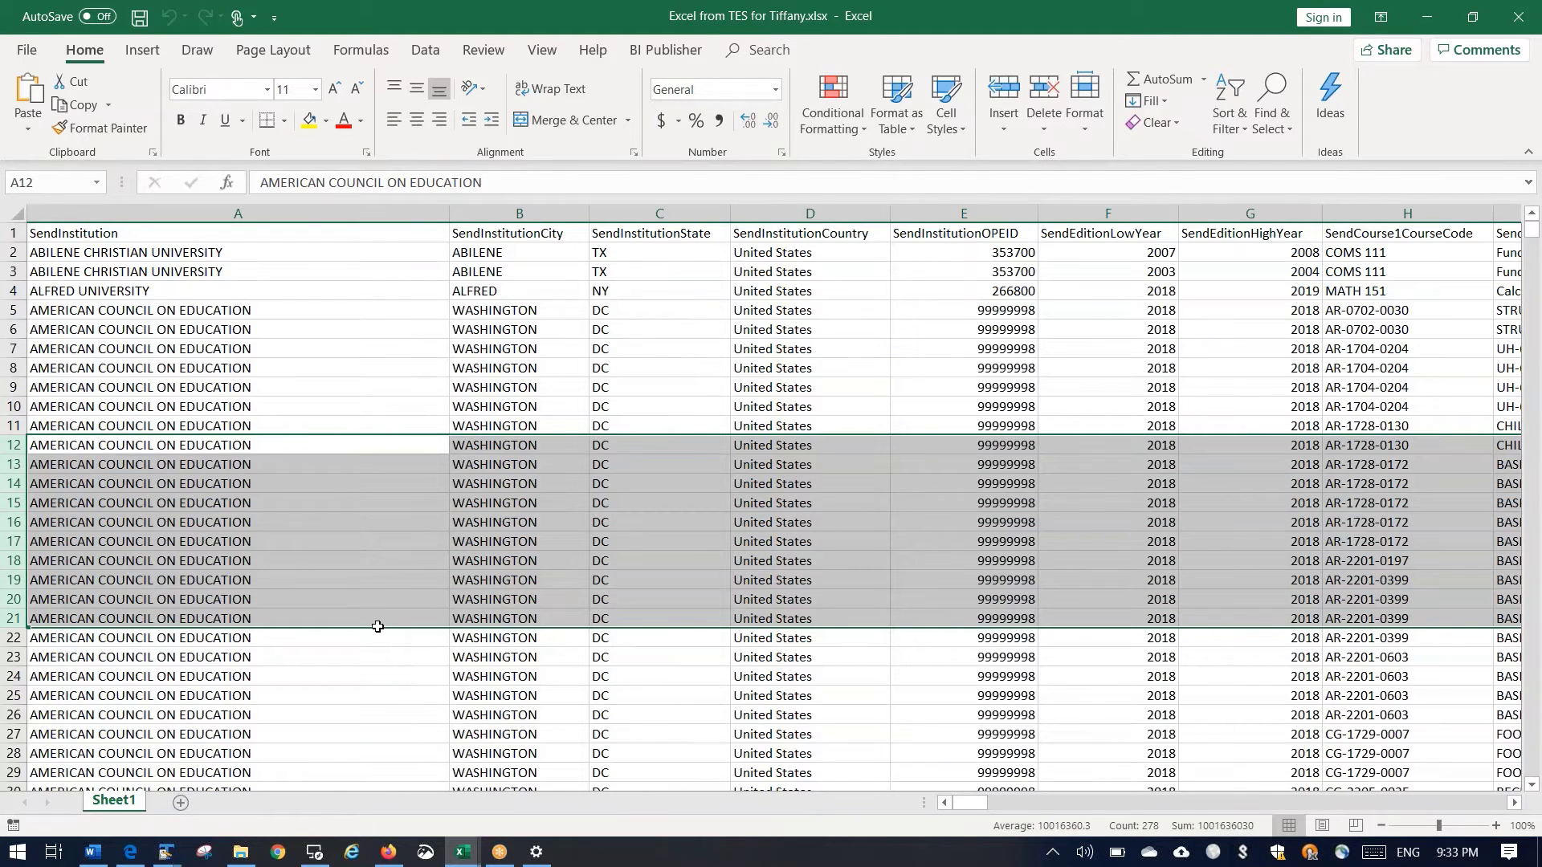
pyautogui.hotkey('ctrl', 'c')
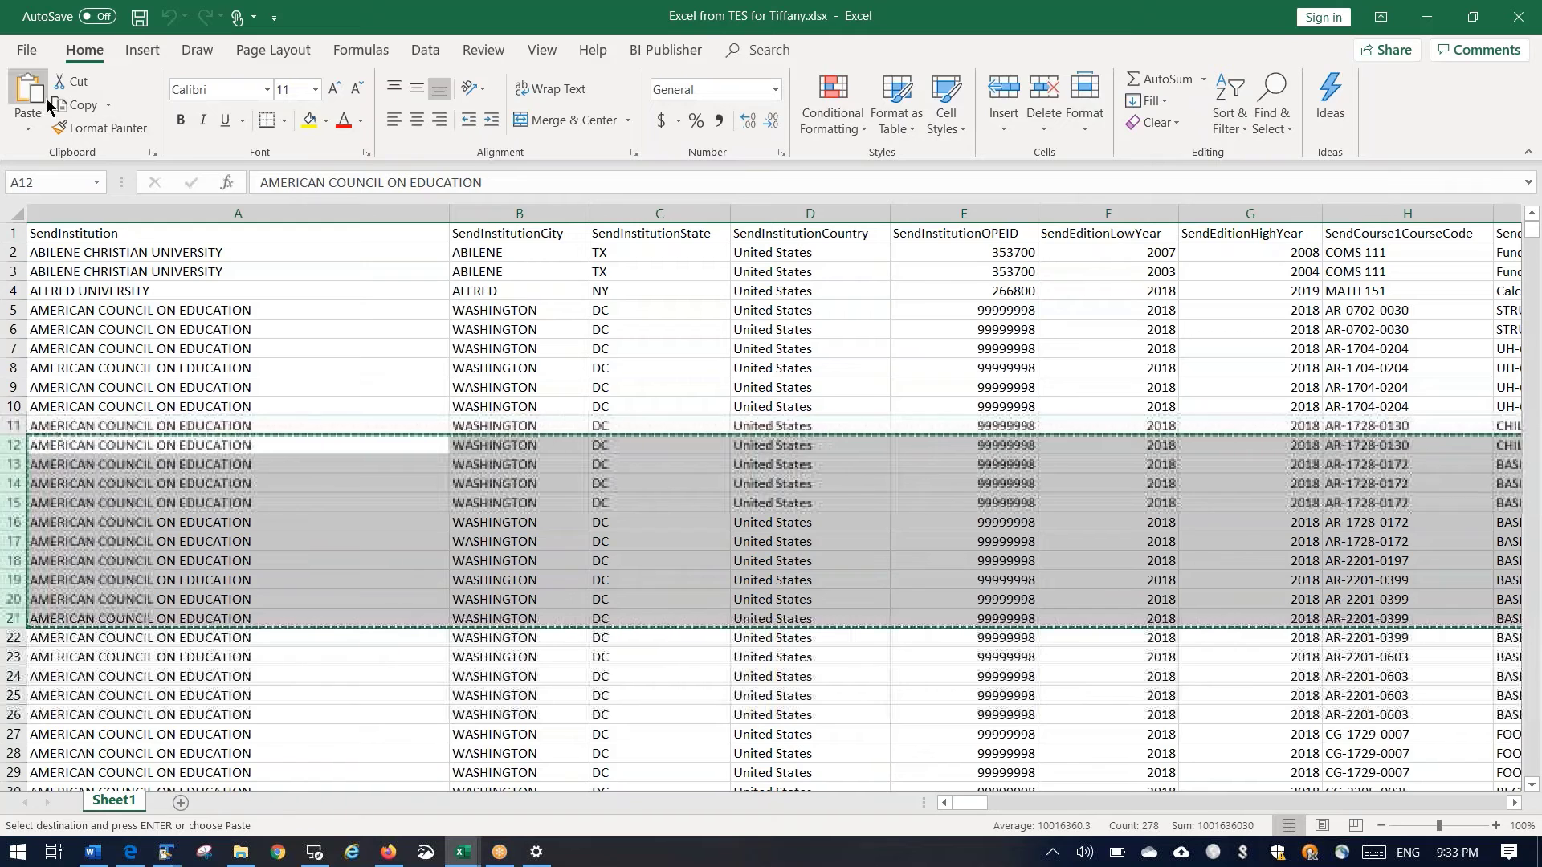
pyautogui.click(26, 49)
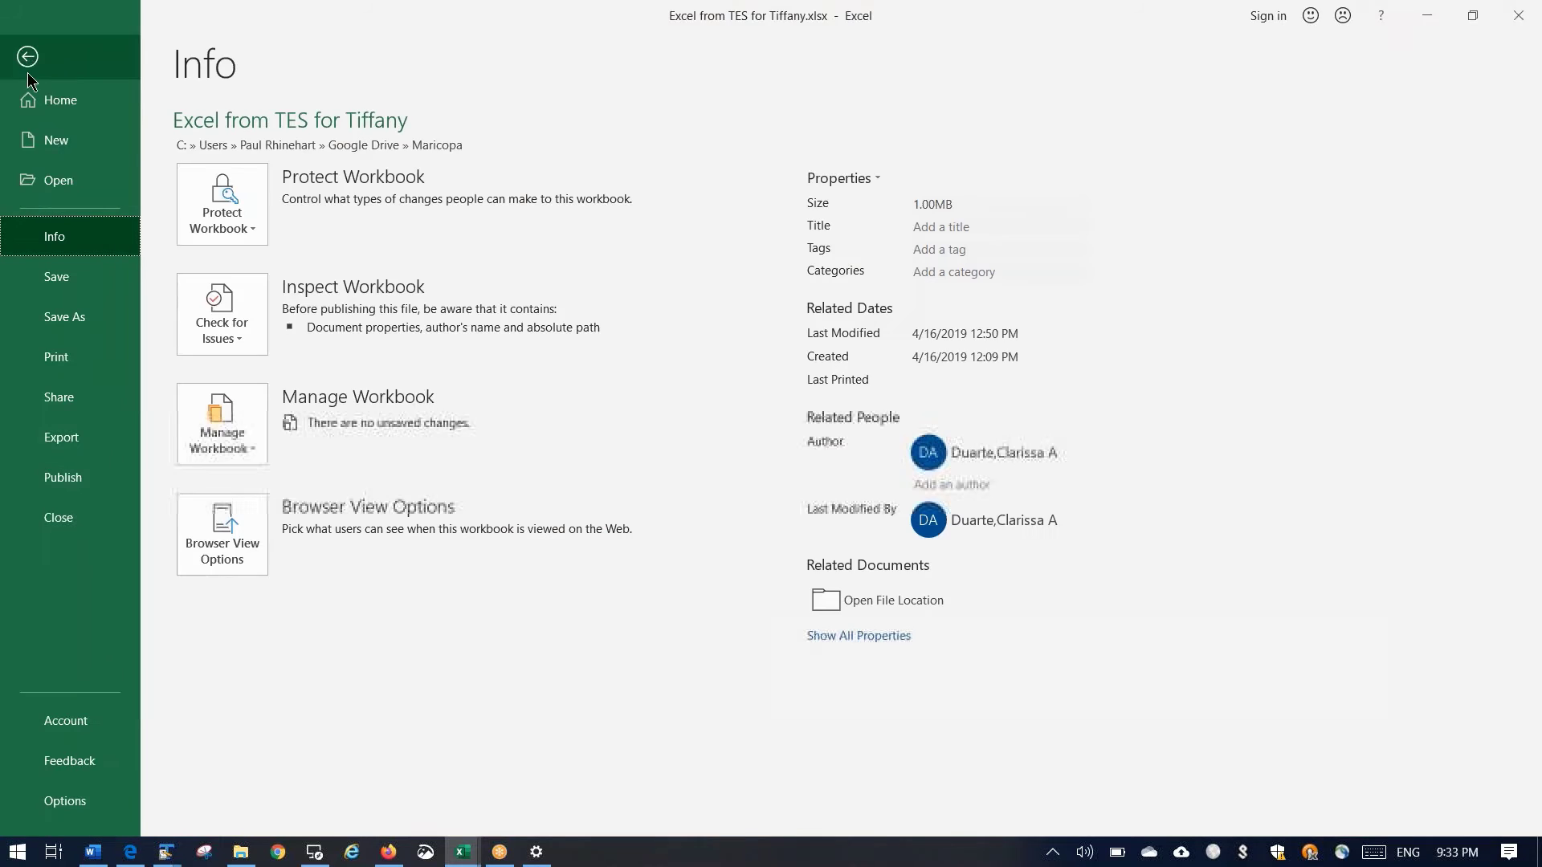
pyautogui.click(54, 140)
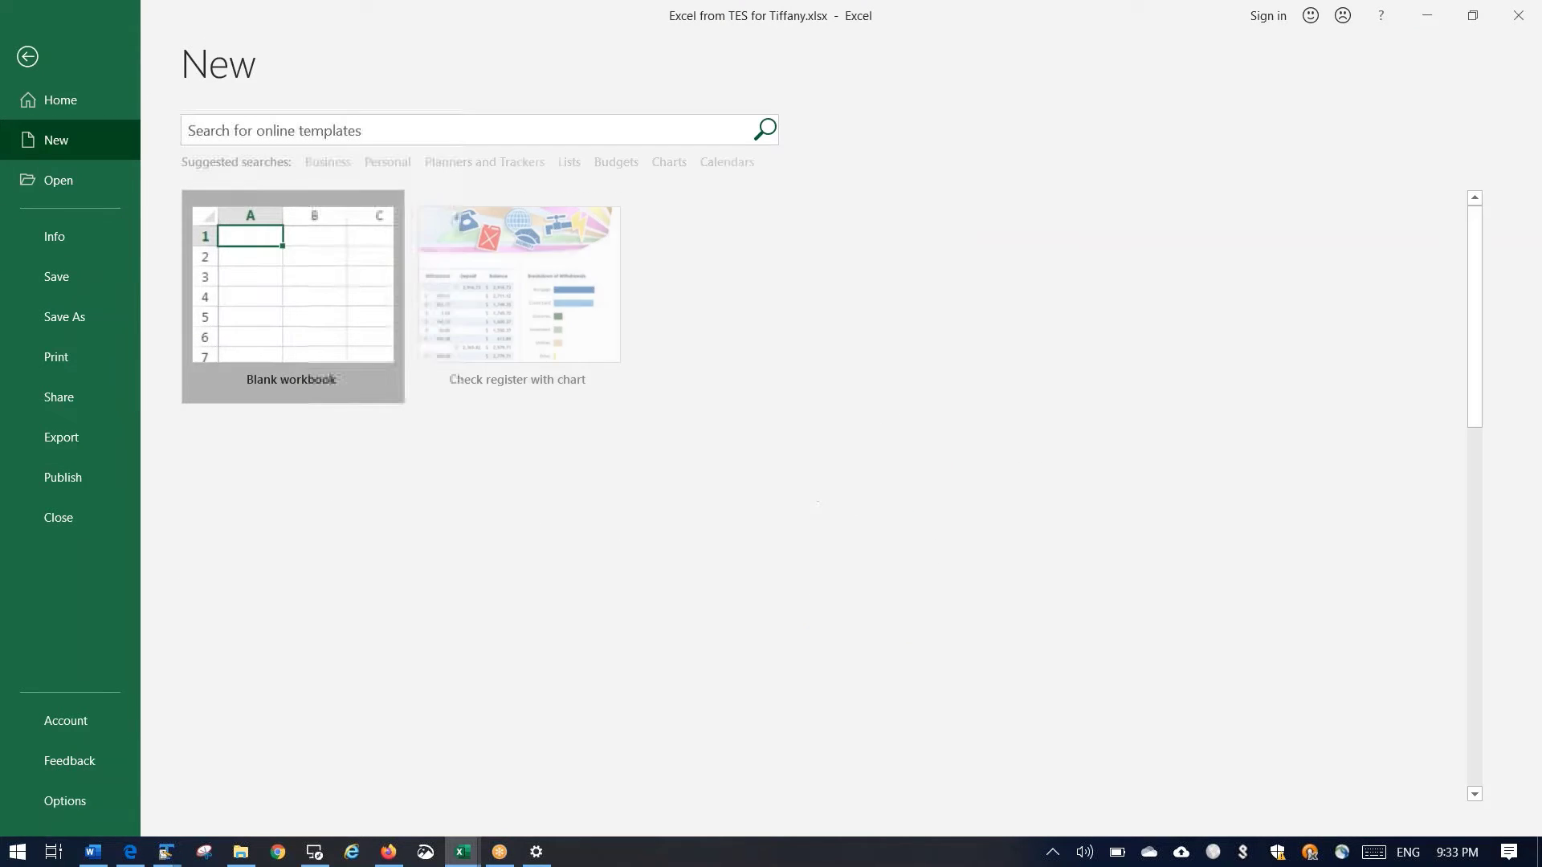
pyautogui.click(289, 315)
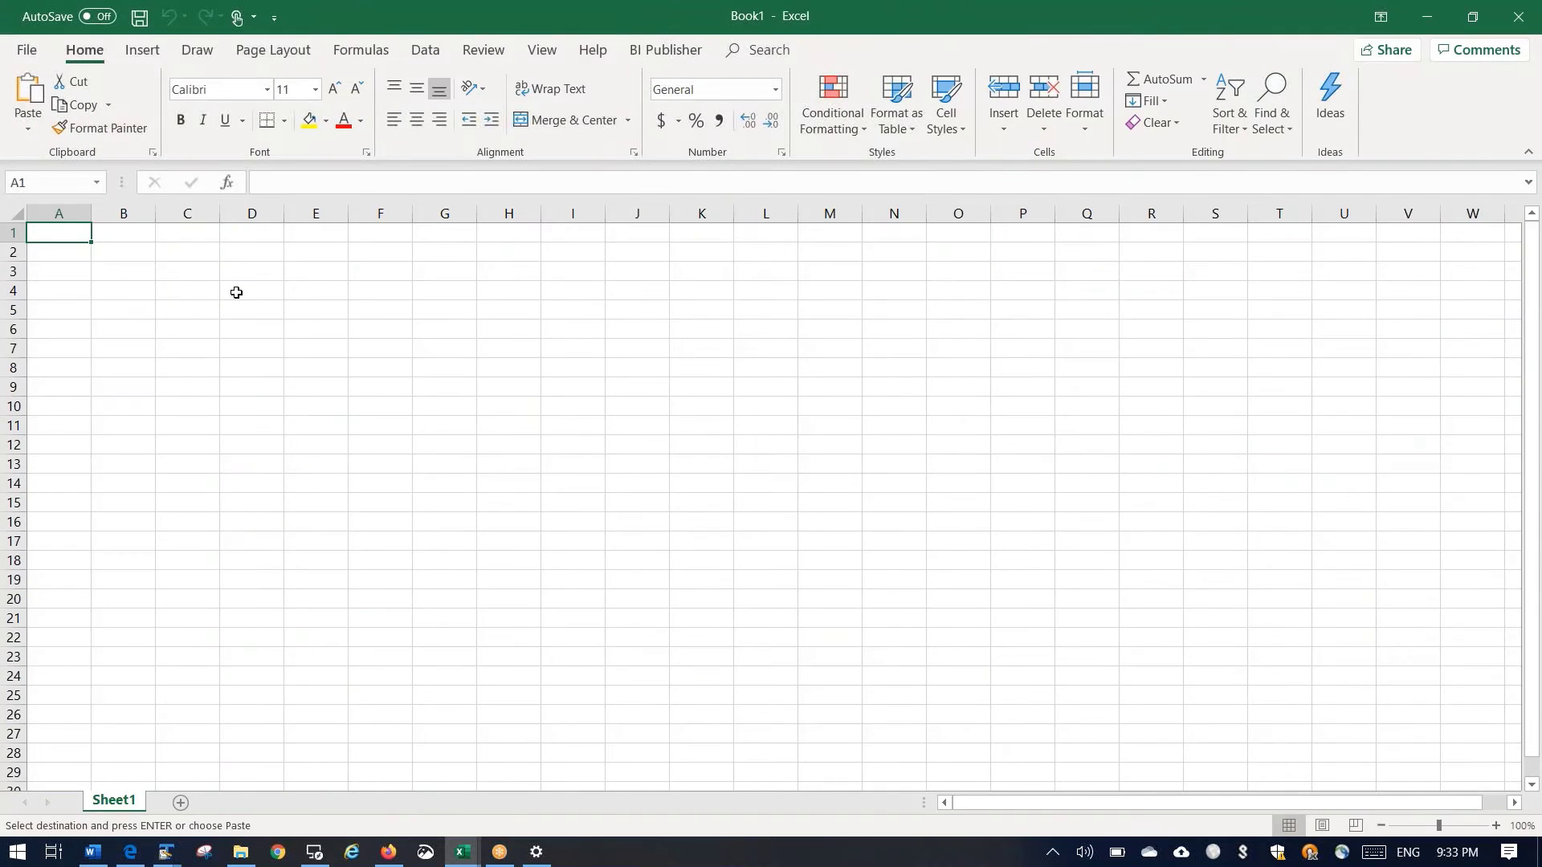
pyautogui.click(28, 131)
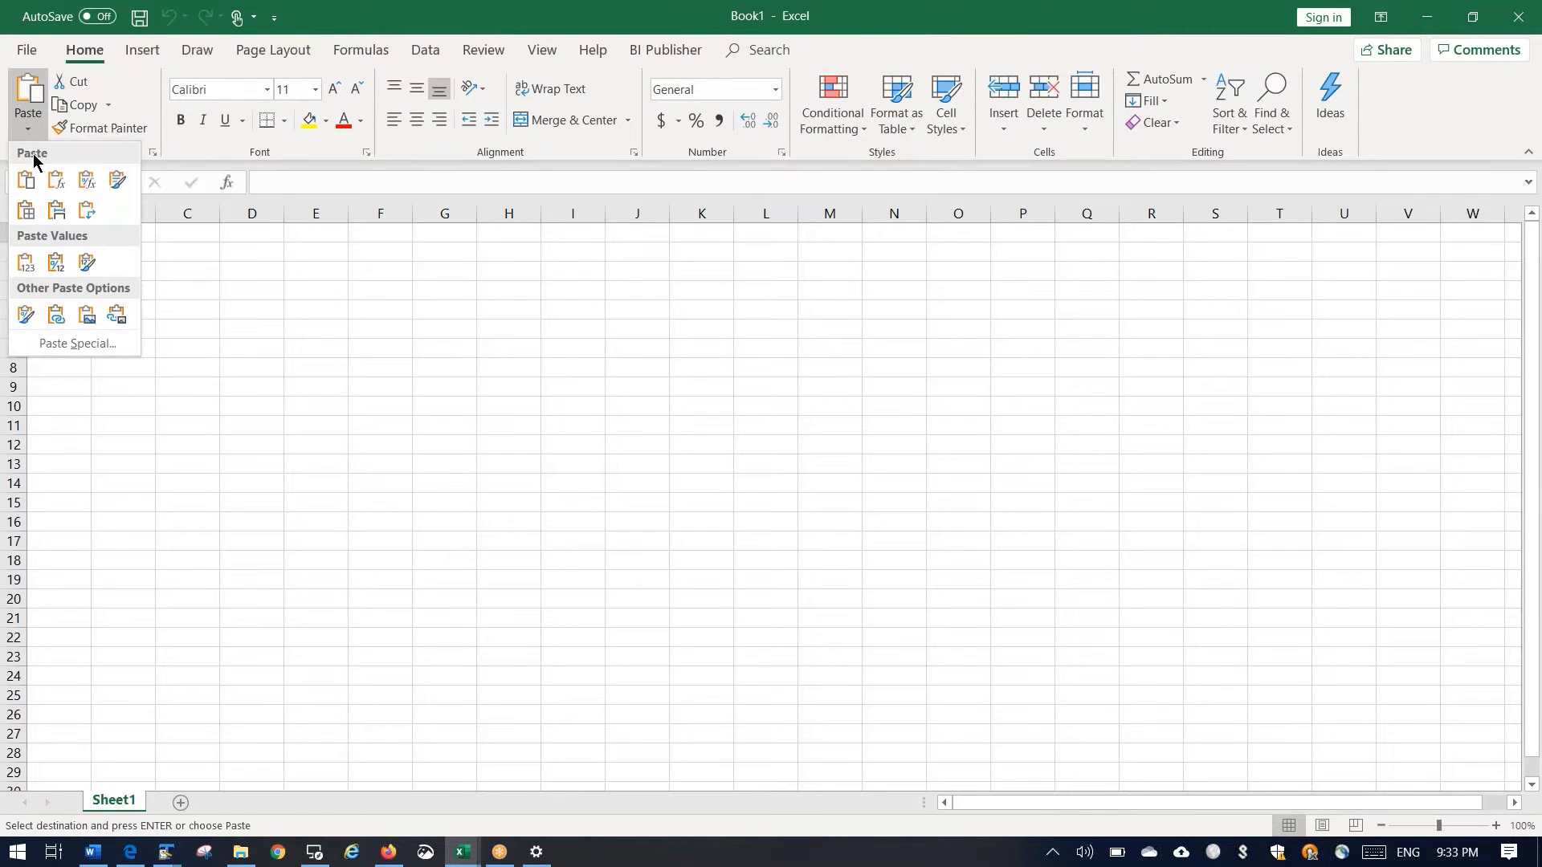
pyautogui.click(56, 215)
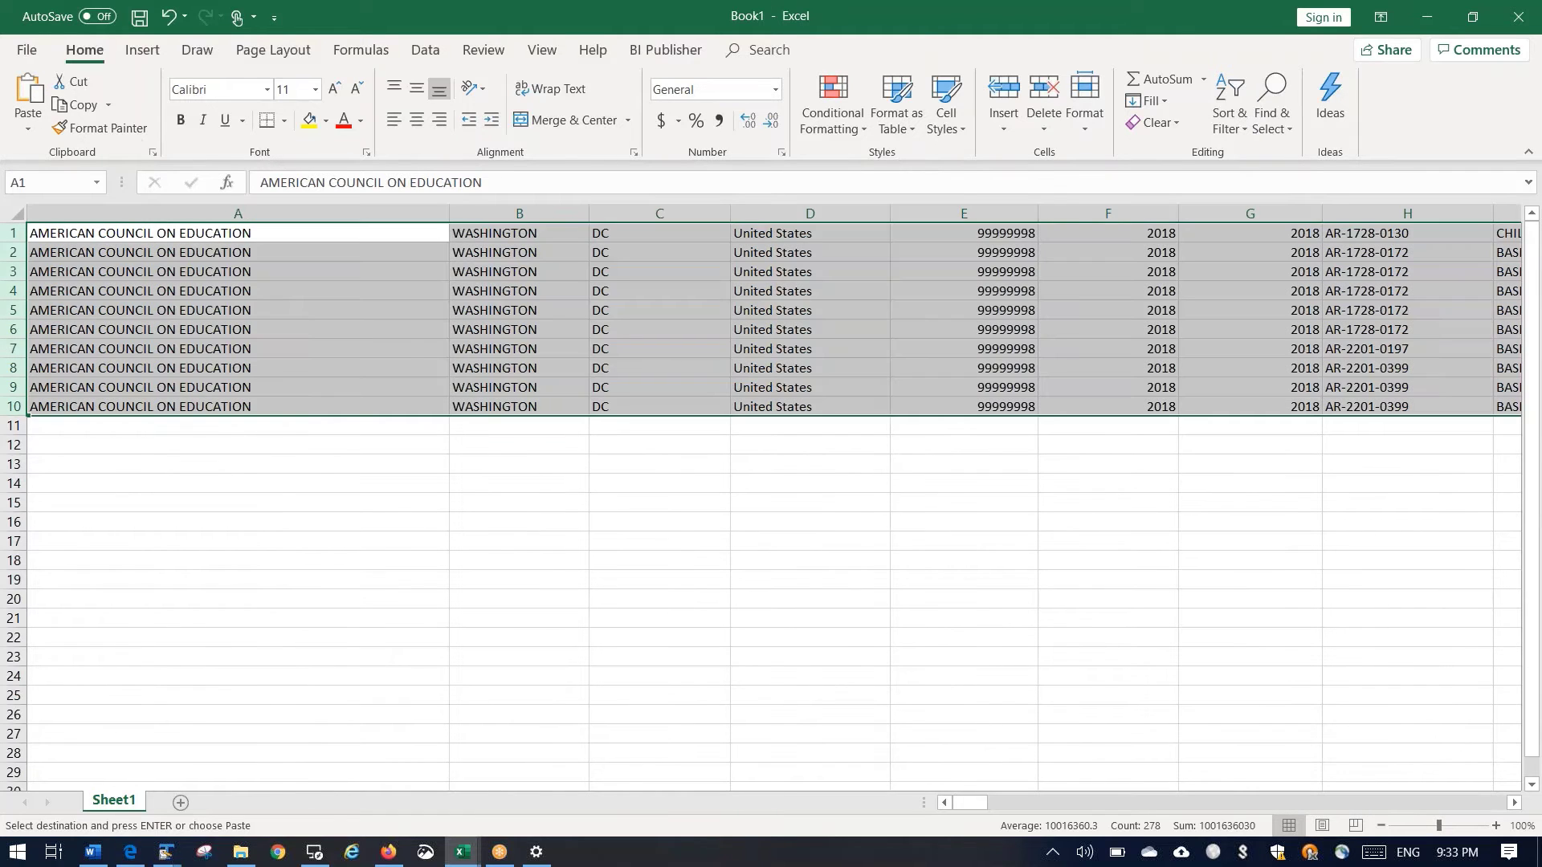
pyautogui.click(284, 390)
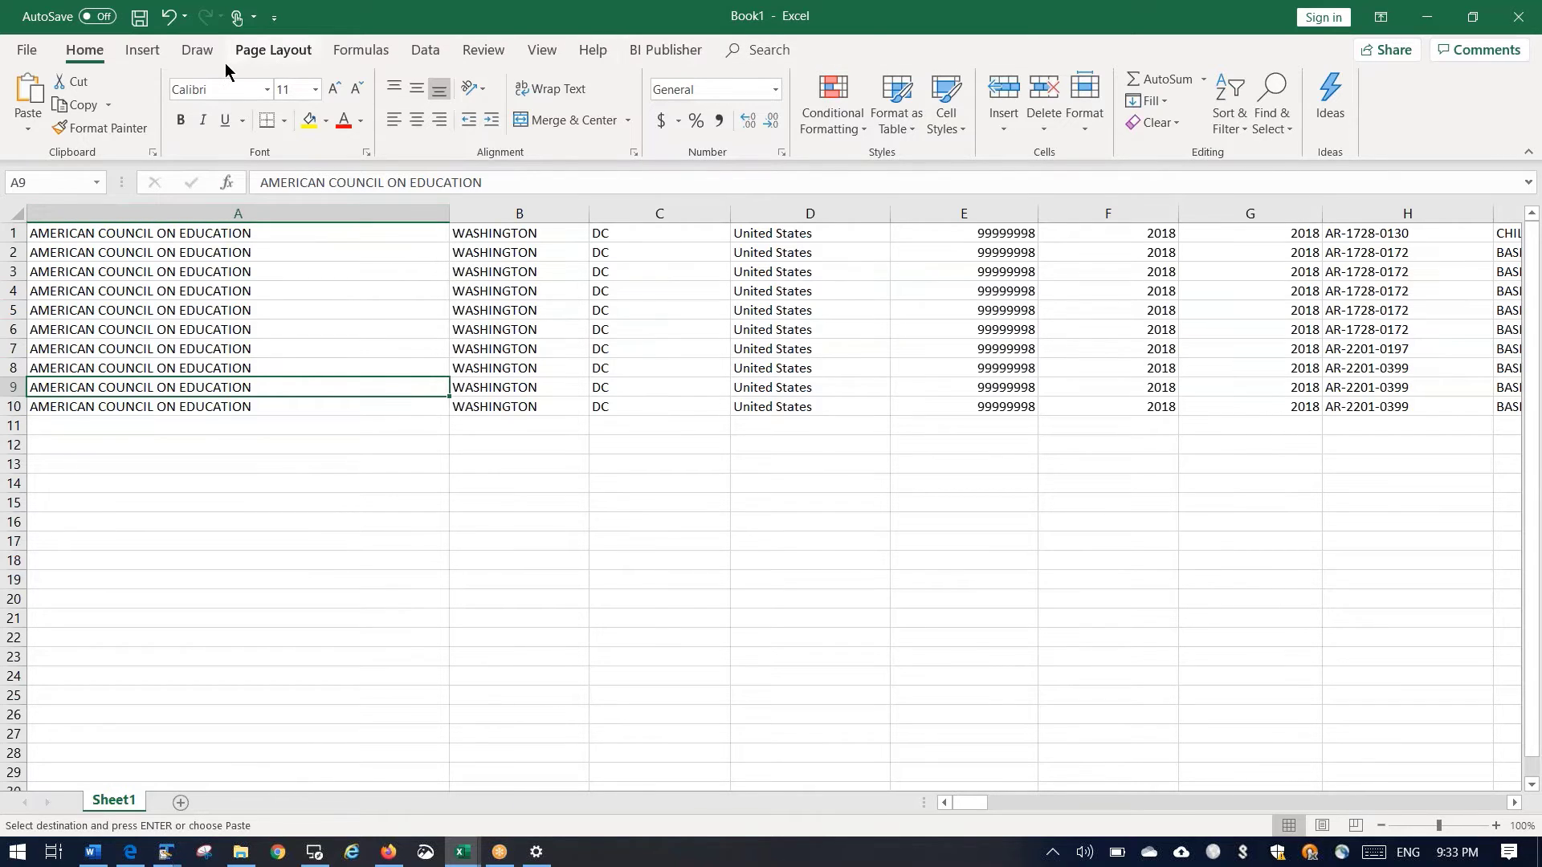
# - Review the column headings in the source TES workbook and return to the new workbook with the copied rows
pyautogui.click(462, 849)
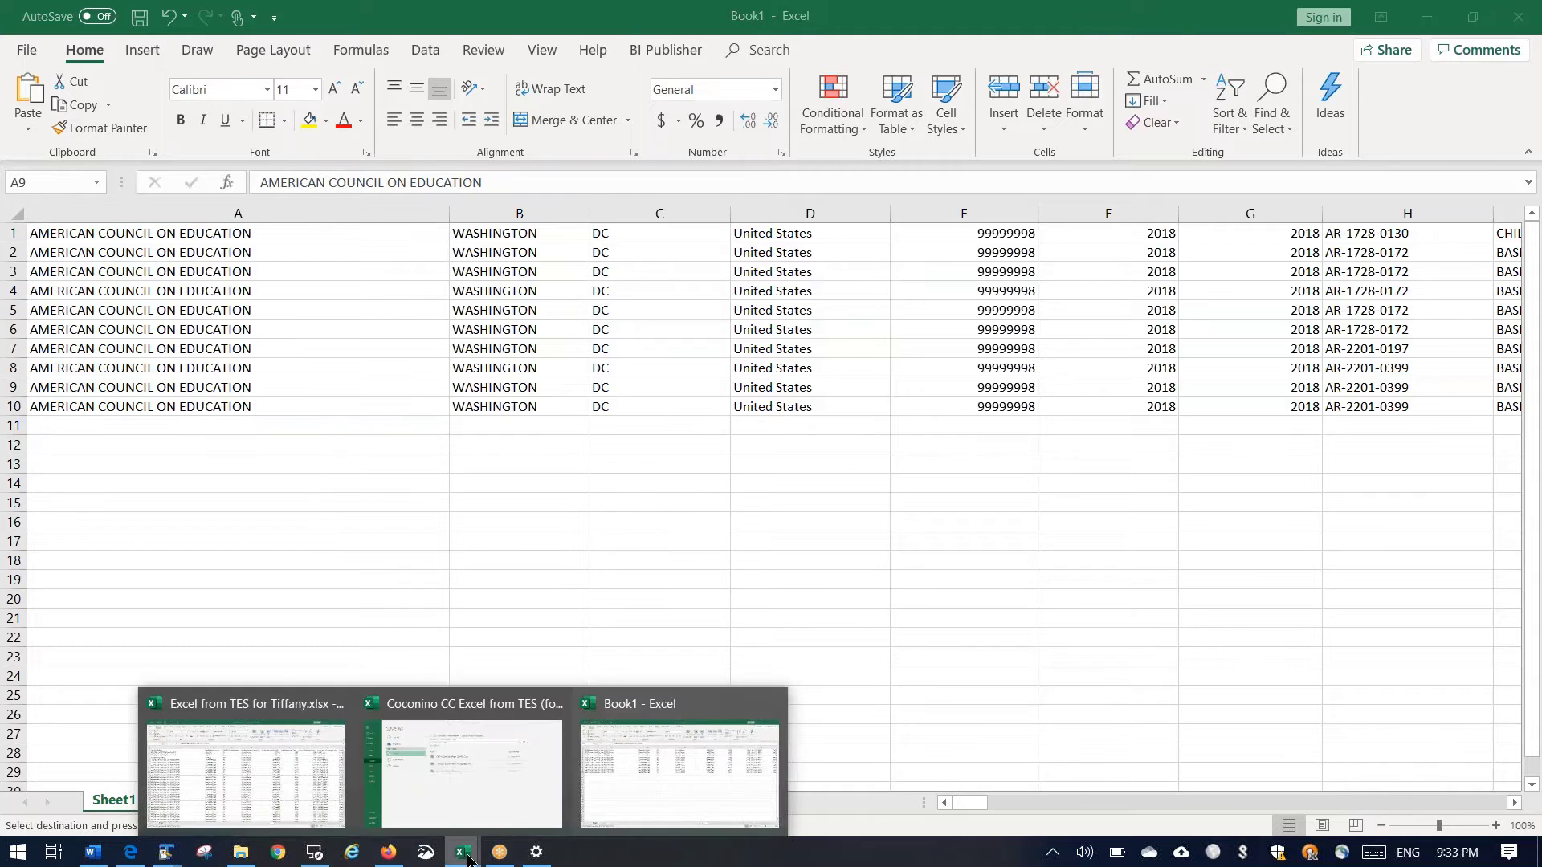
pyautogui.click(320, 787)
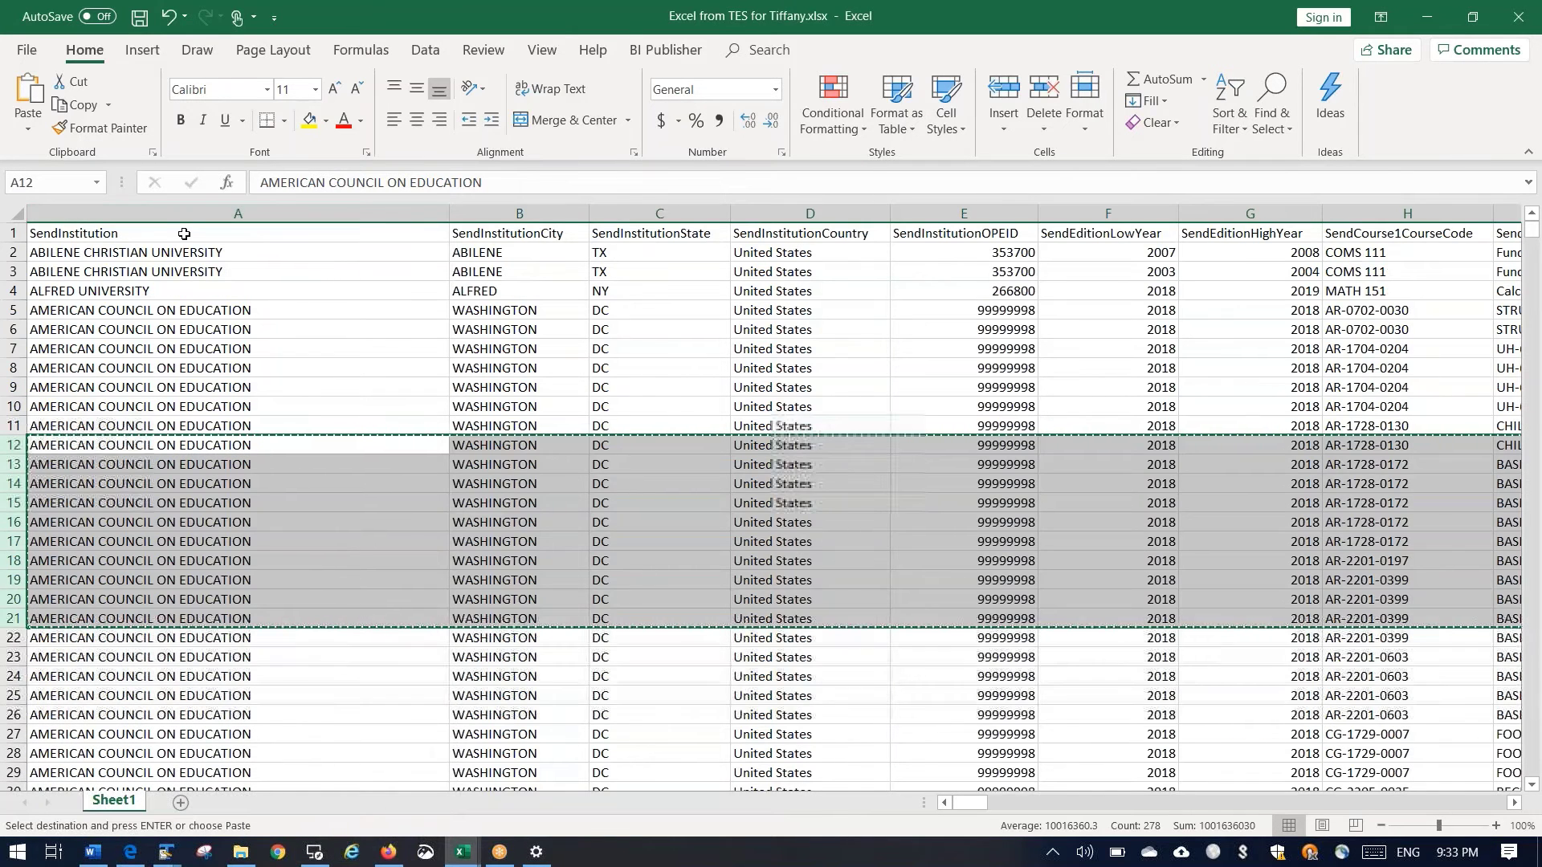
pyautogui.click(522, 233)
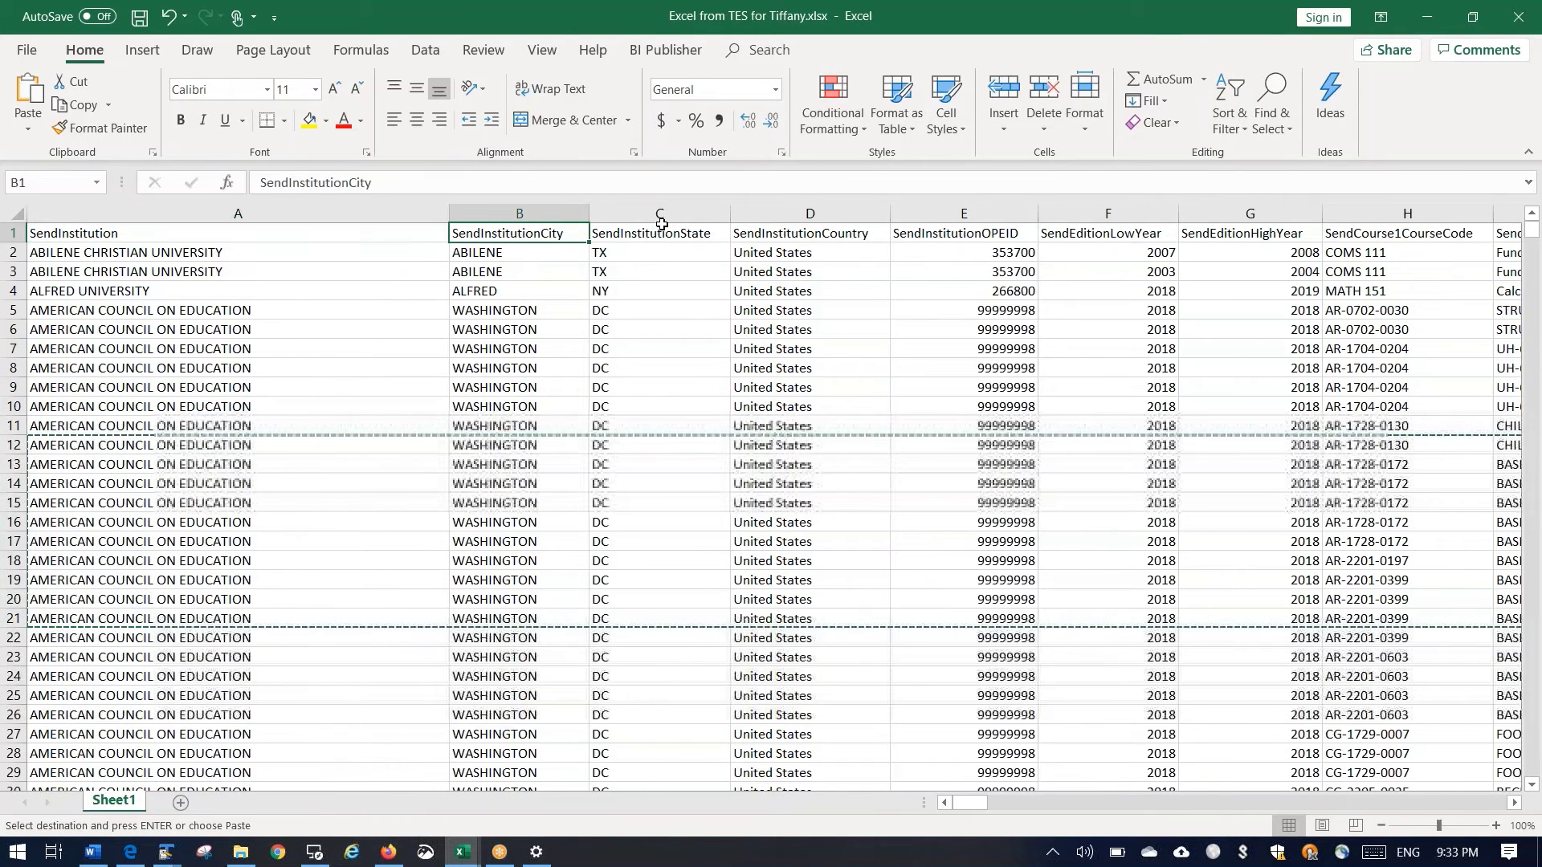
pyautogui.click(469, 863)
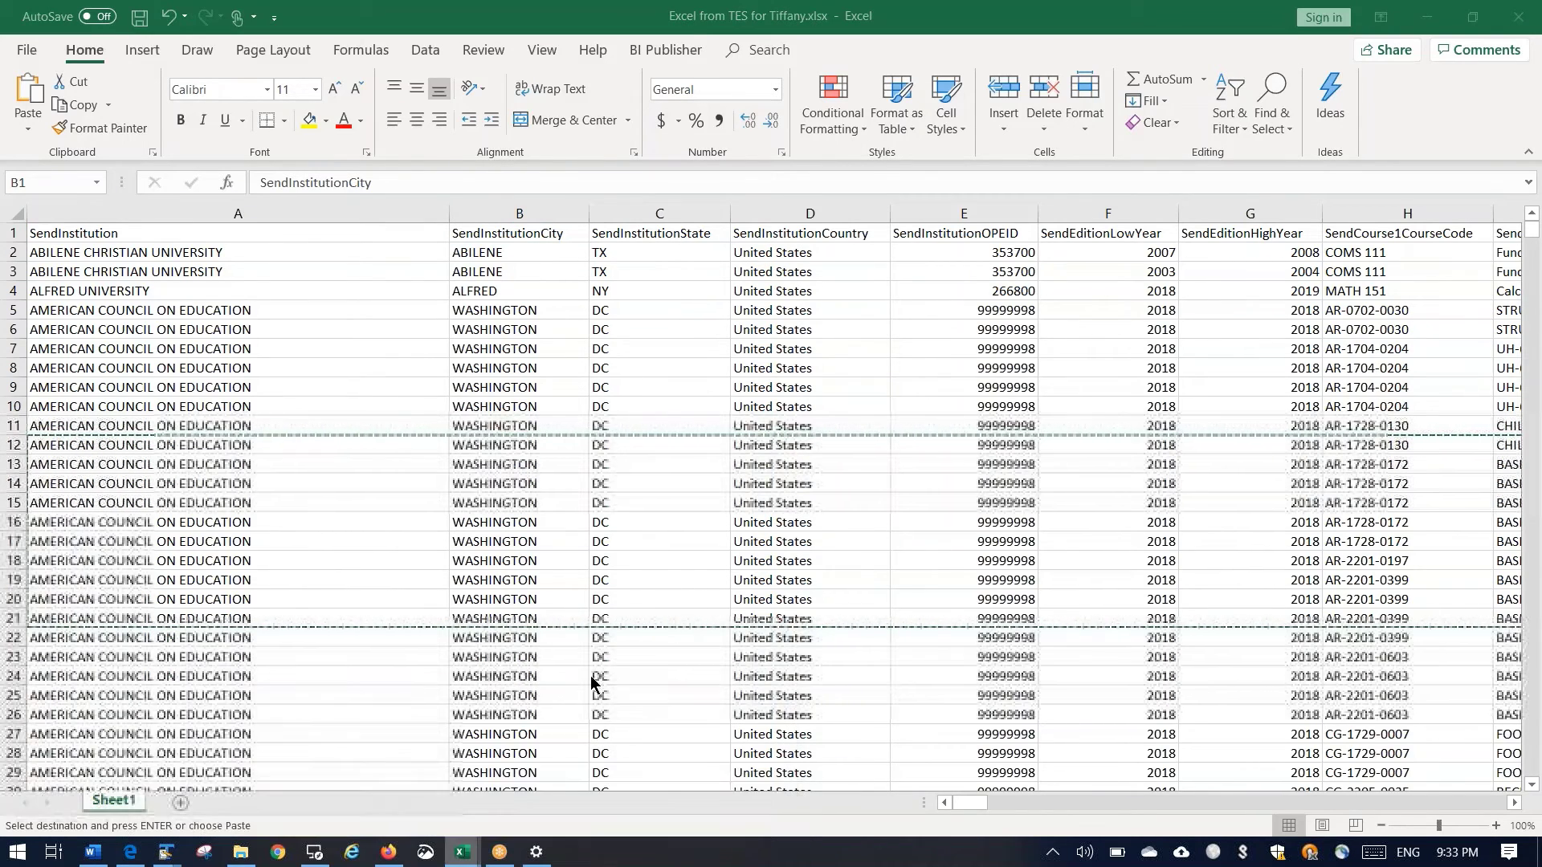
pyautogui.click(471, 805)
pyautogui.click(337, 425)
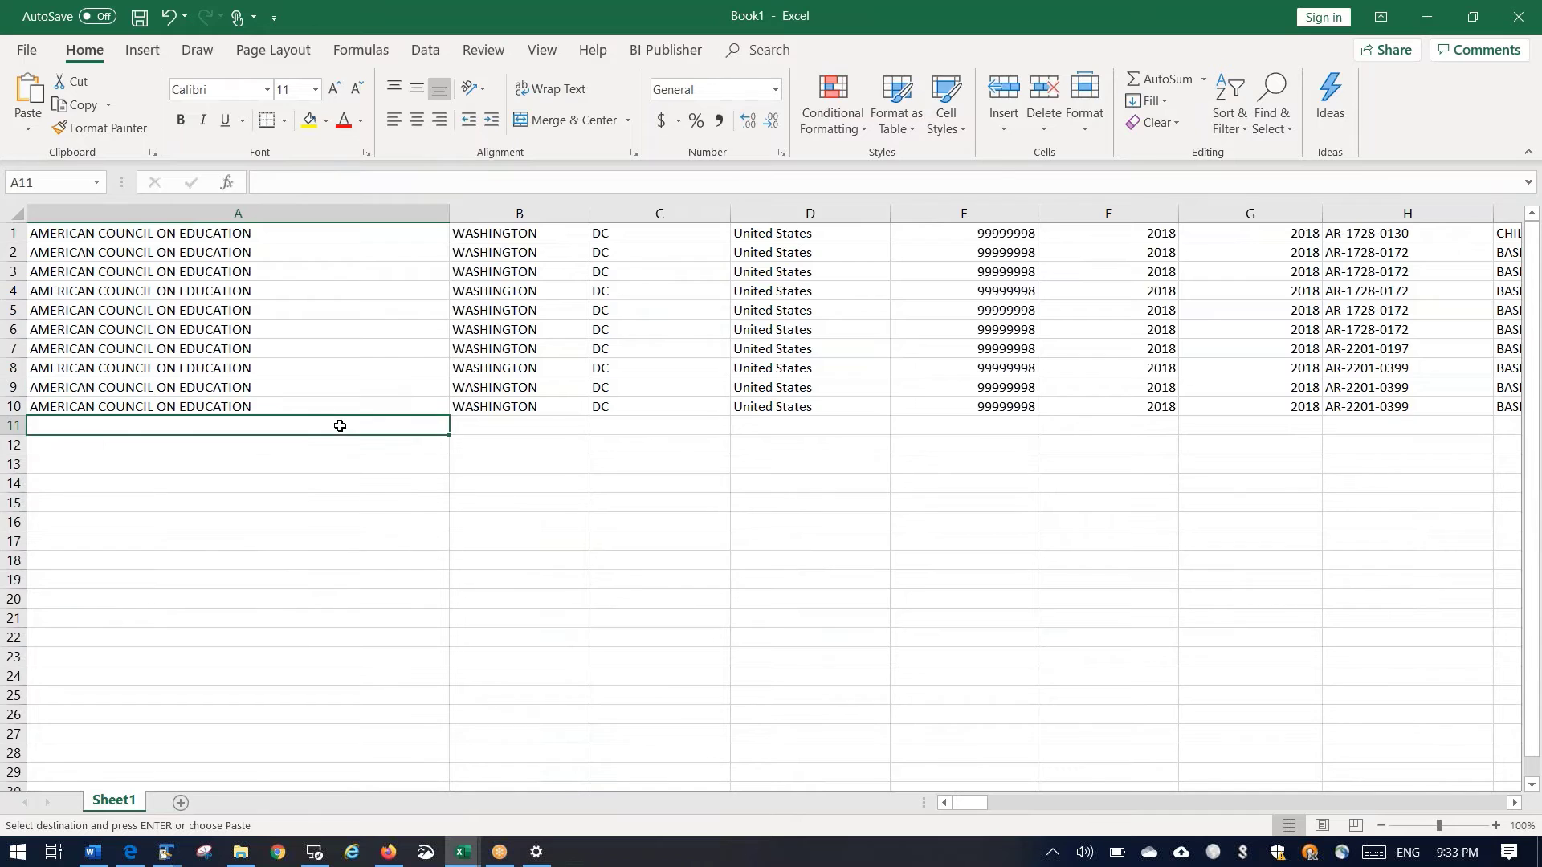
# - Save the new workbook in Downloads as test-pipe in the CSV (Comma delimited) format
pyautogui.click(27, 50)
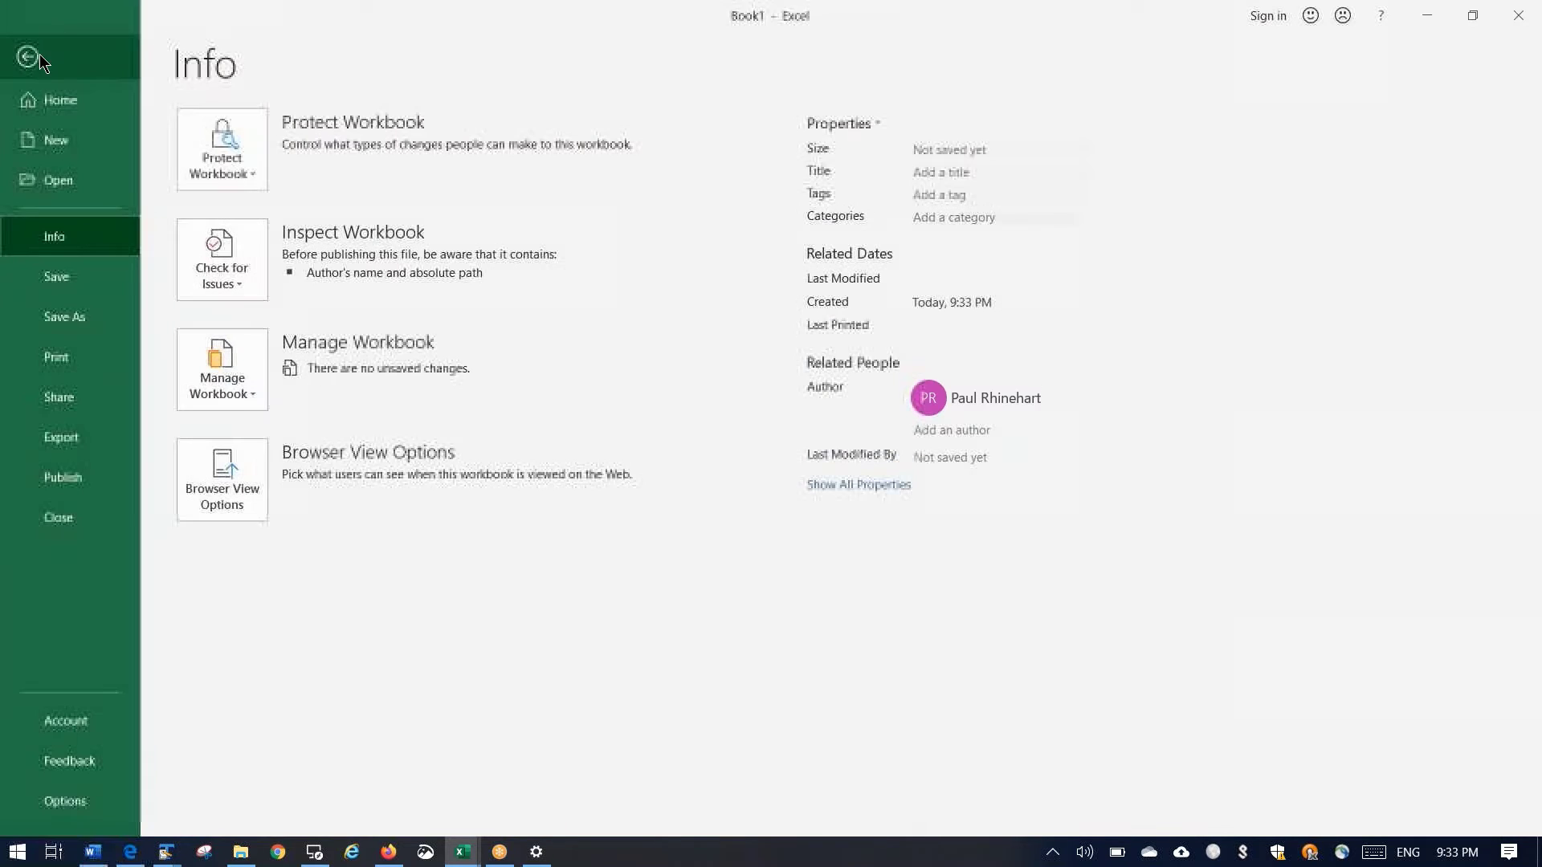
pyautogui.click(69, 315)
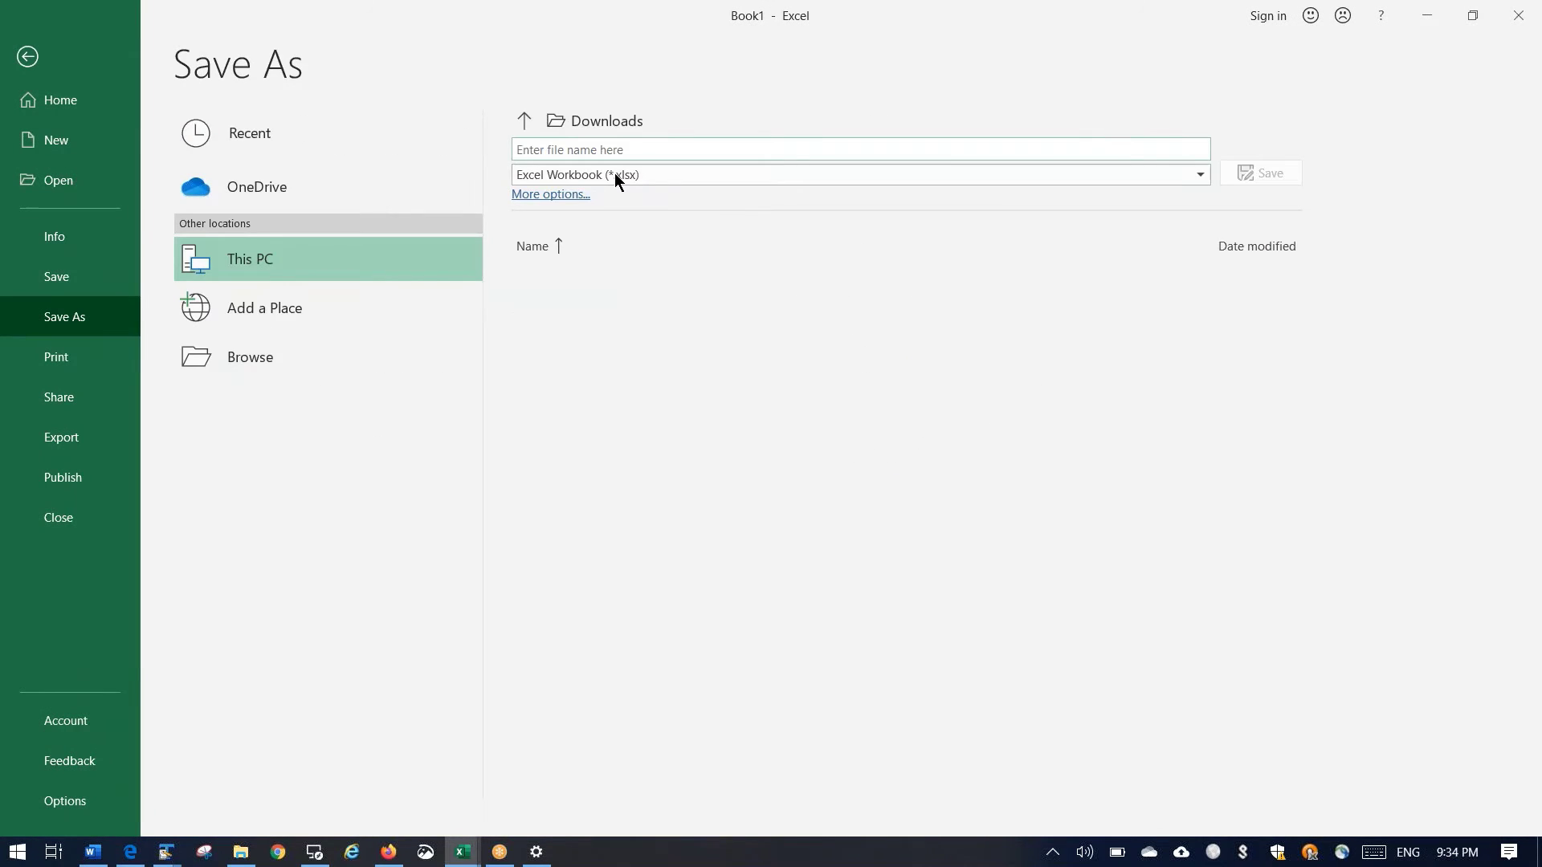
pyautogui.click(614, 173)
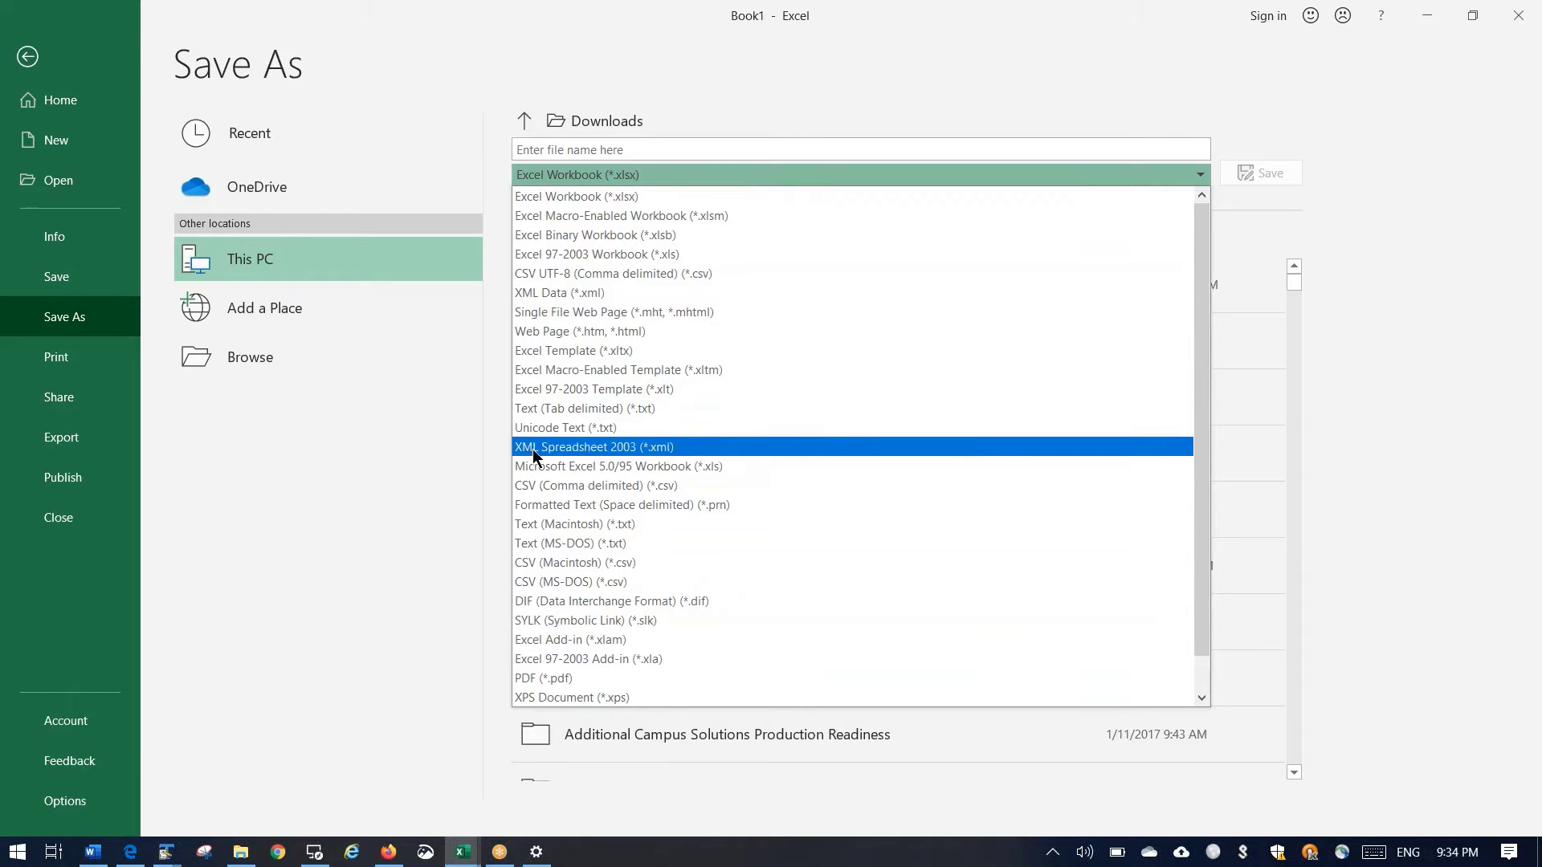
pyautogui.click(553, 488)
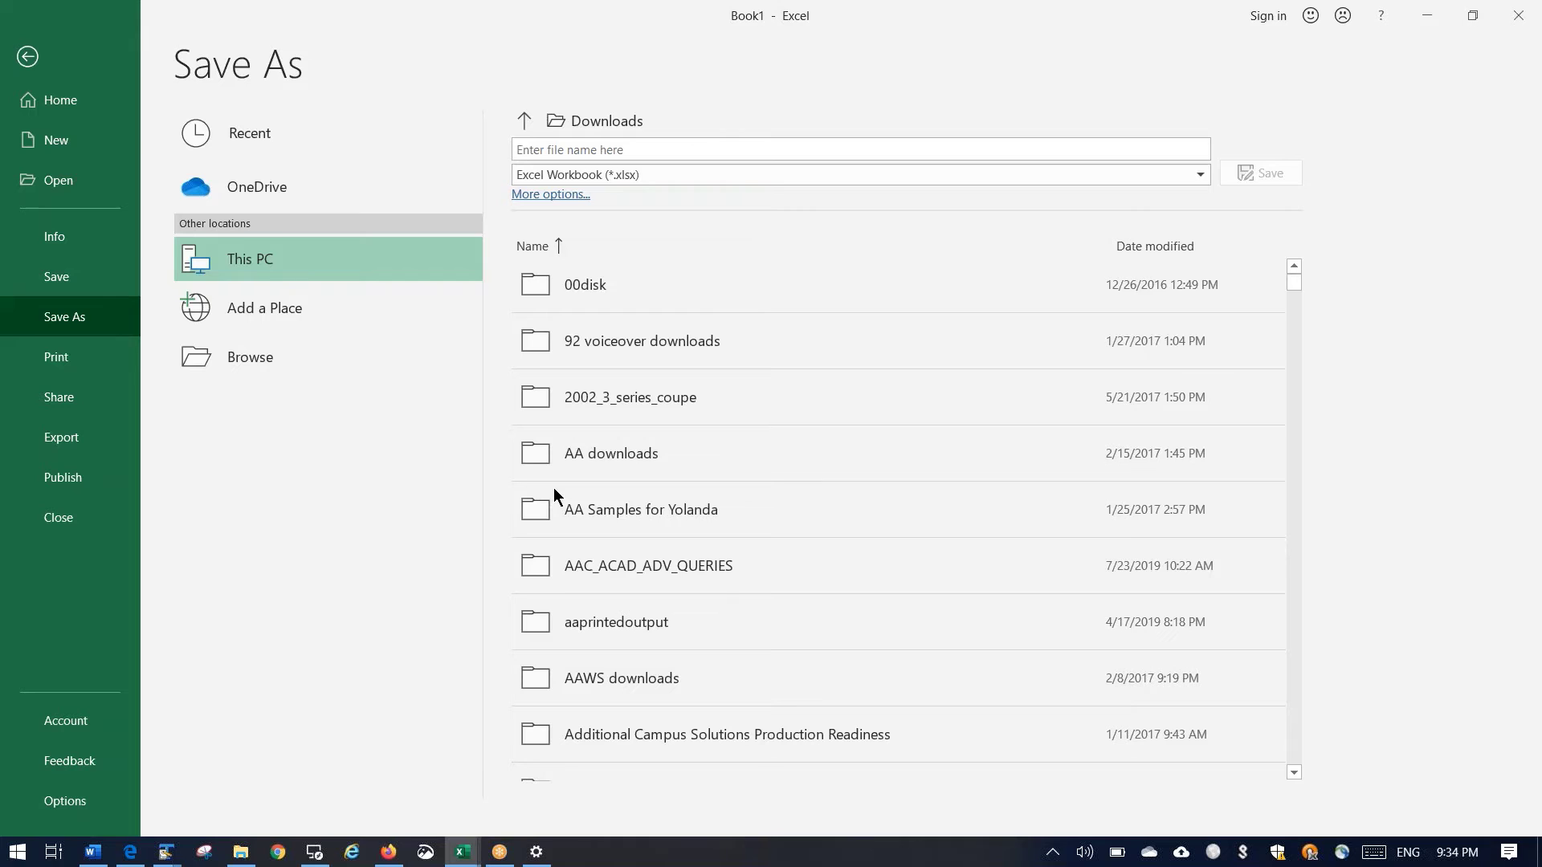
pyautogui.click(612, 143)
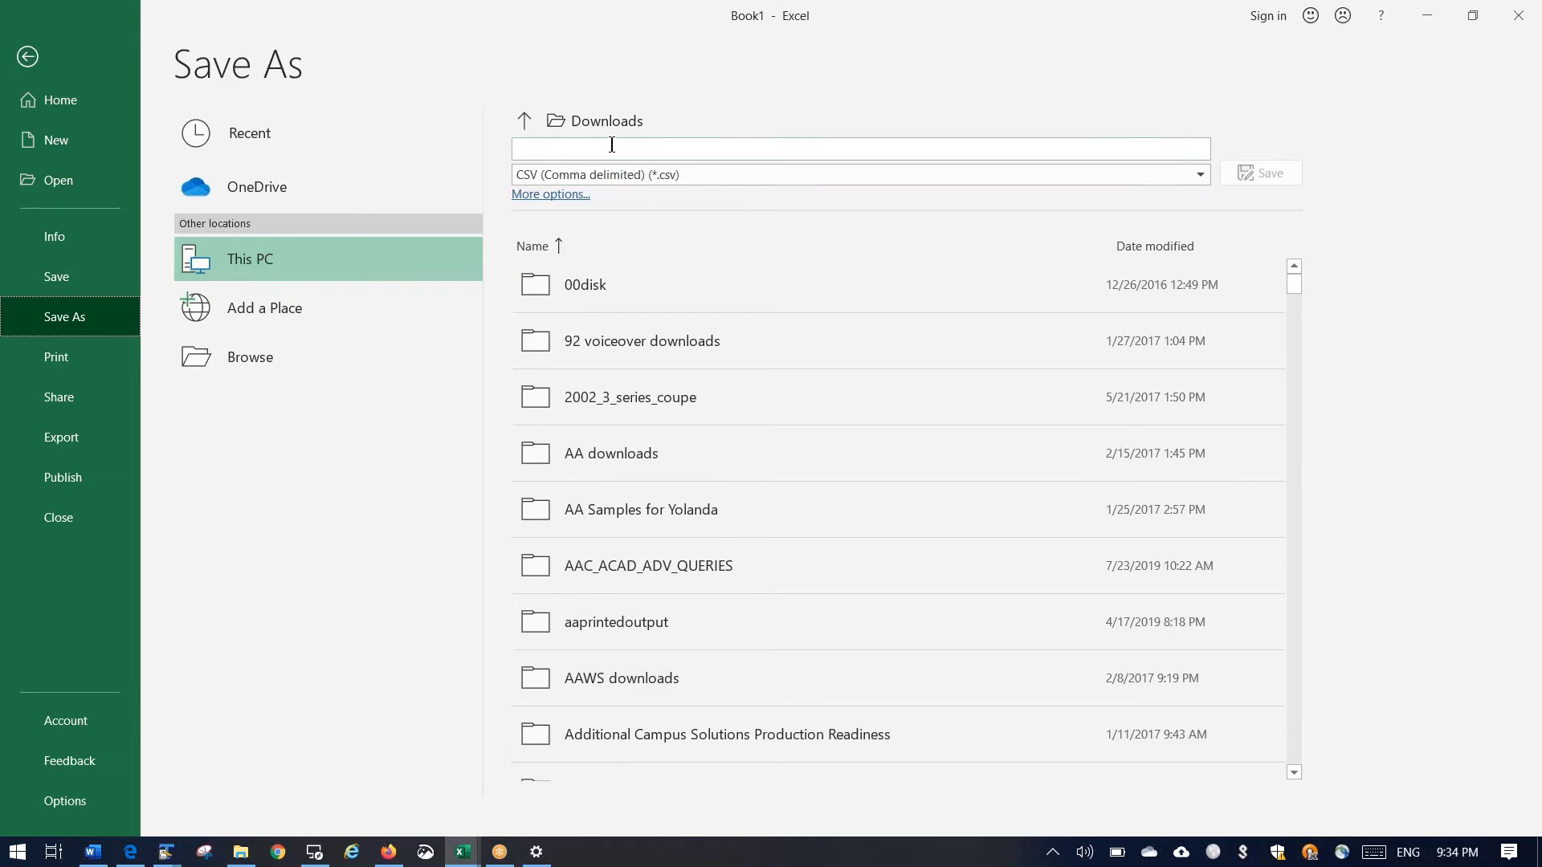
pyautogui.write('test-pipe')
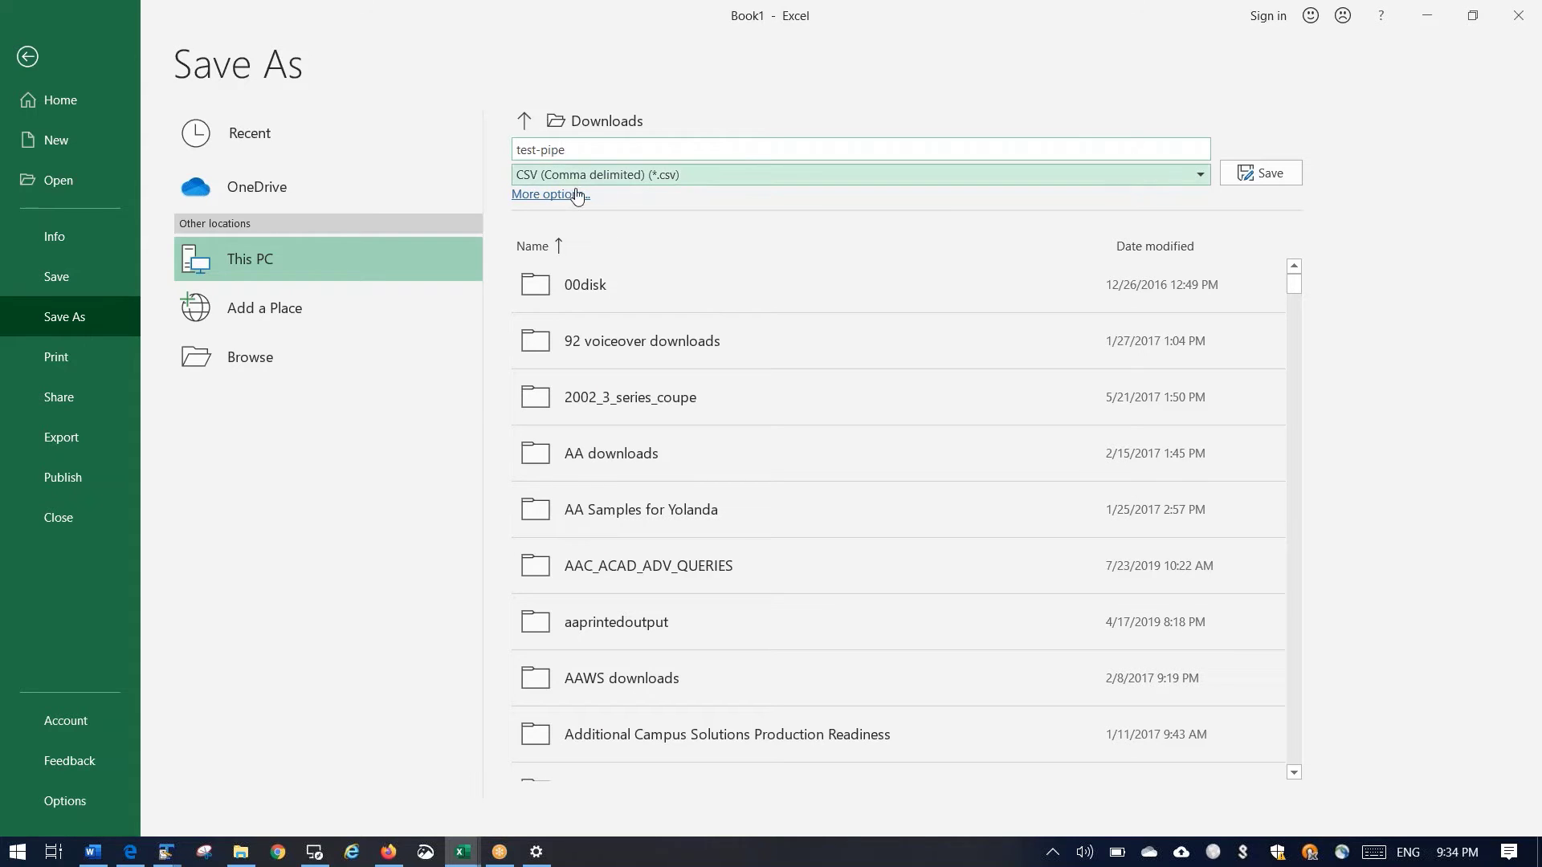
pyautogui.click(1265, 172)
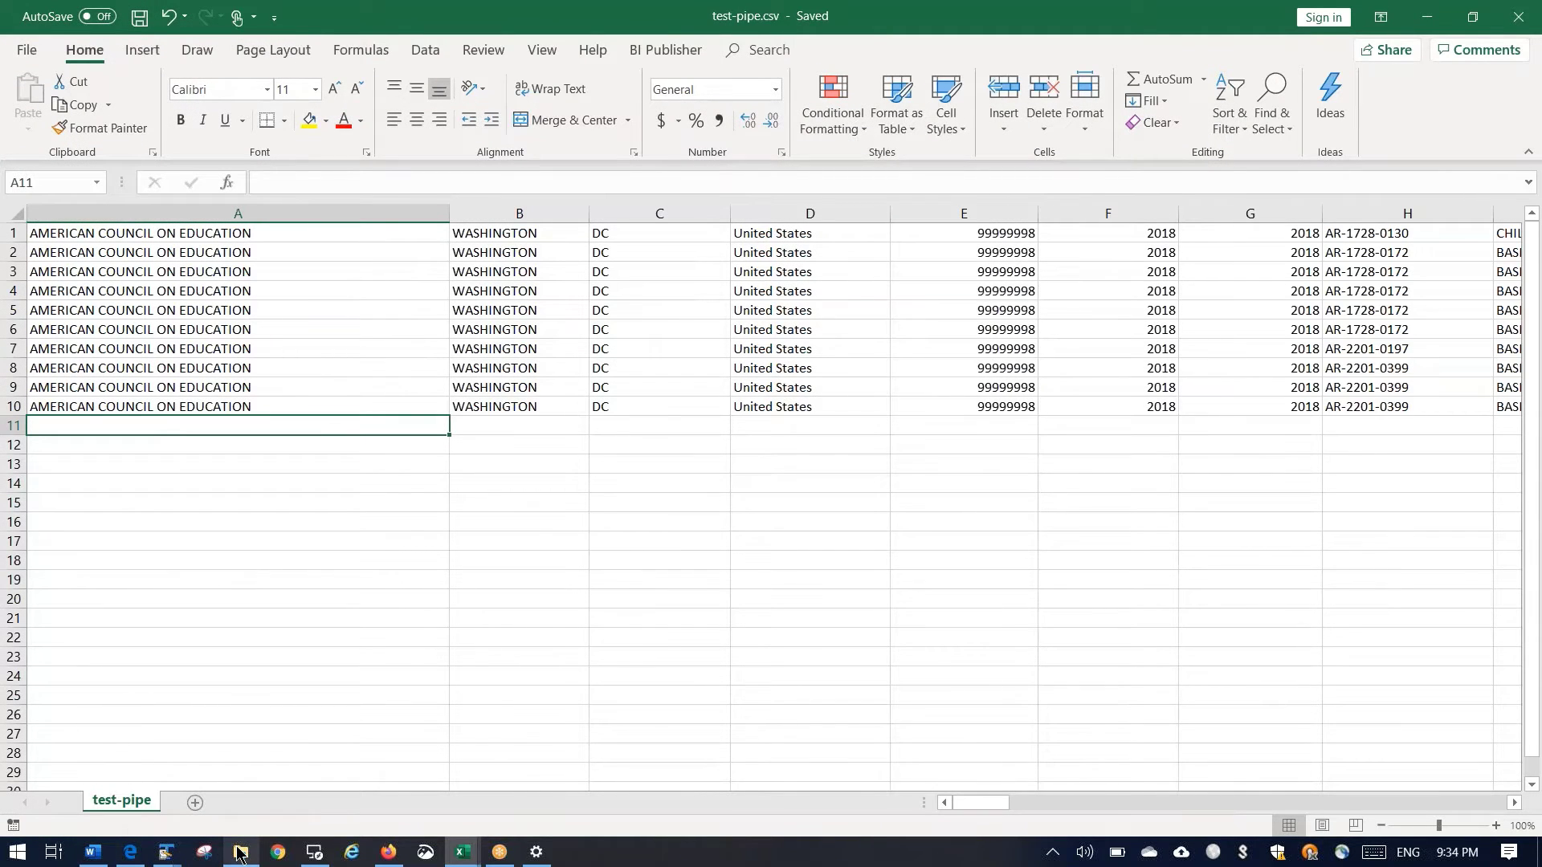
# - Switch to TextPad and examine the delimiters between the fields throughout test-pipe.csv
pyautogui.click(167, 852)
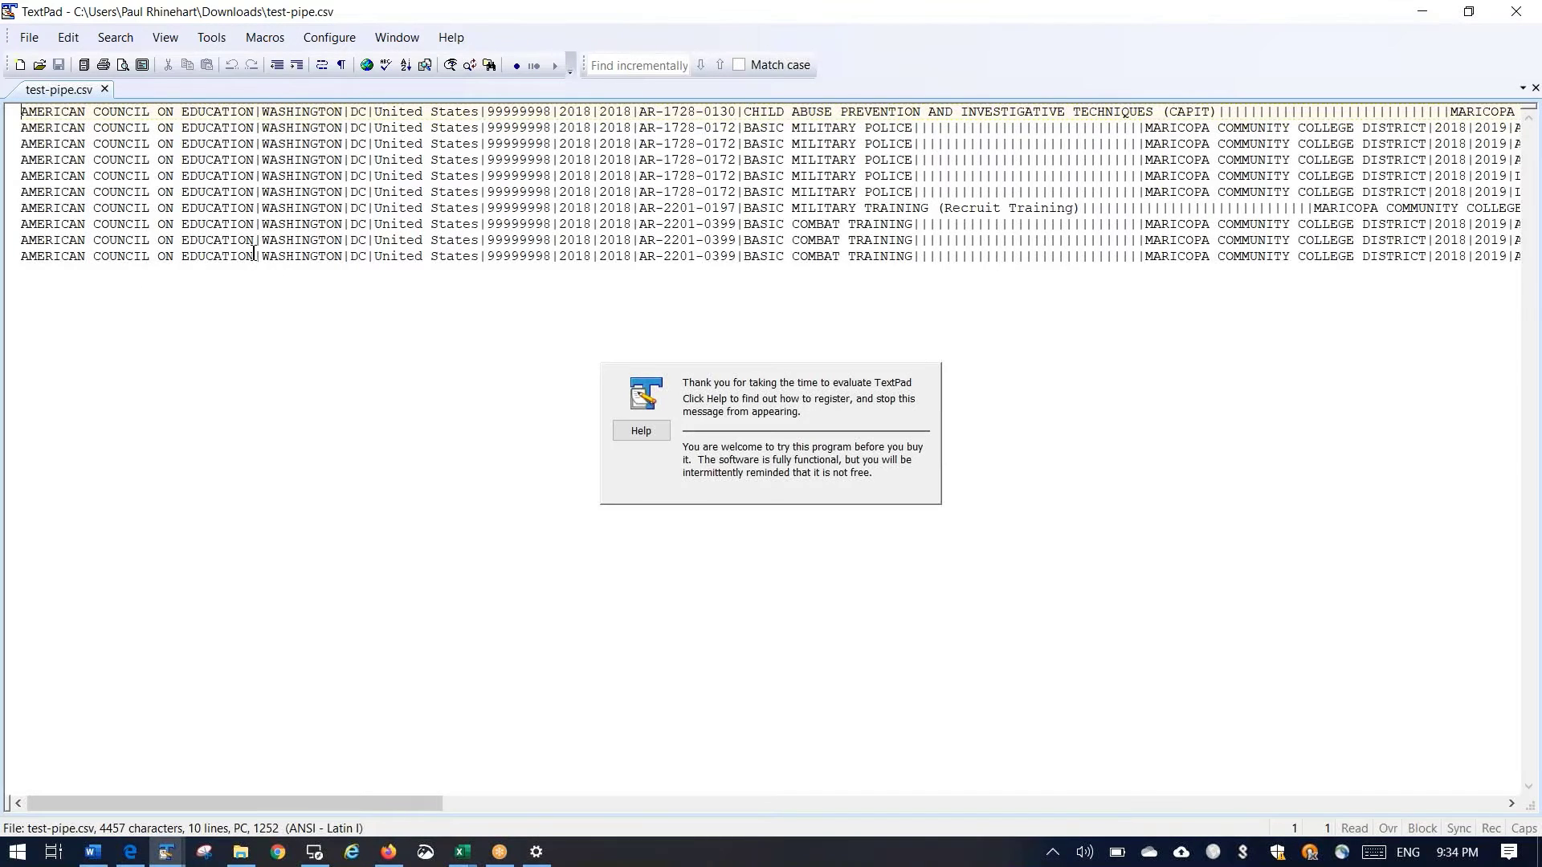
pyautogui.click(256, 255)
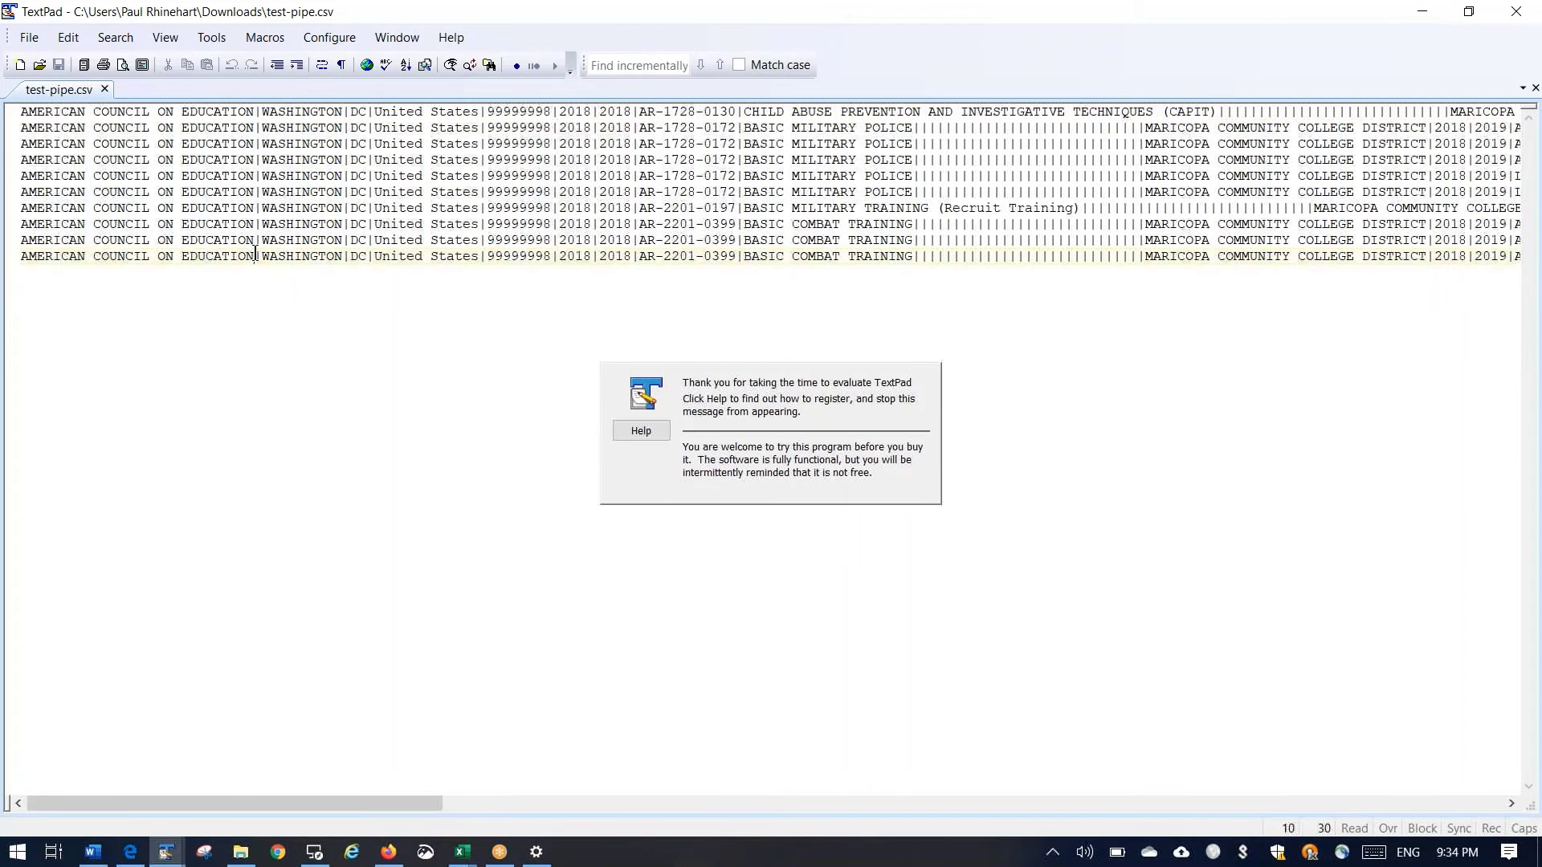
pyautogui.click(350, 256)
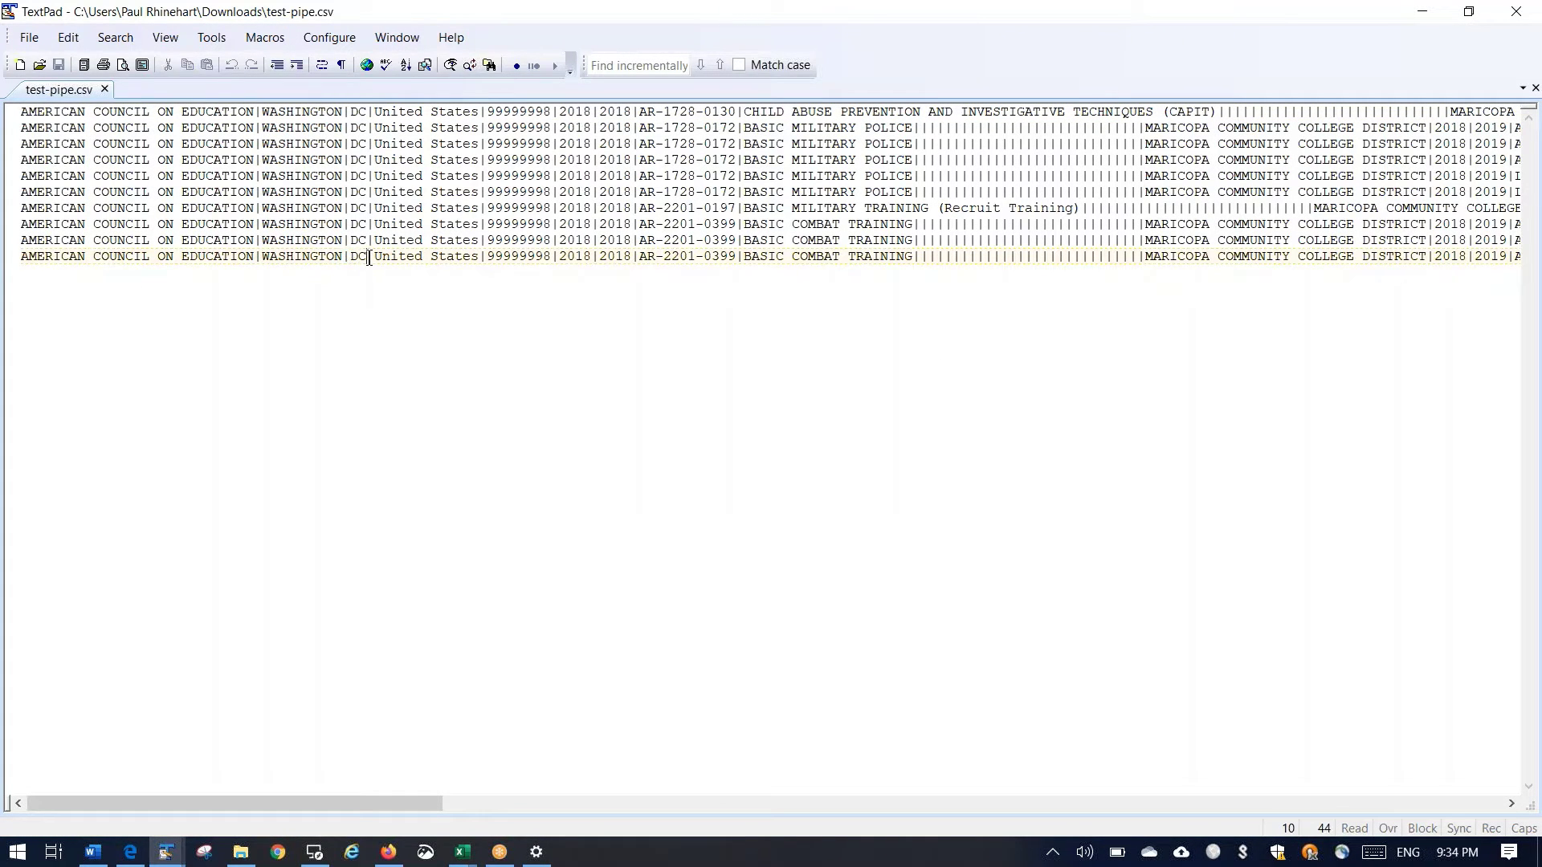
pyautogui.click(370, 257)
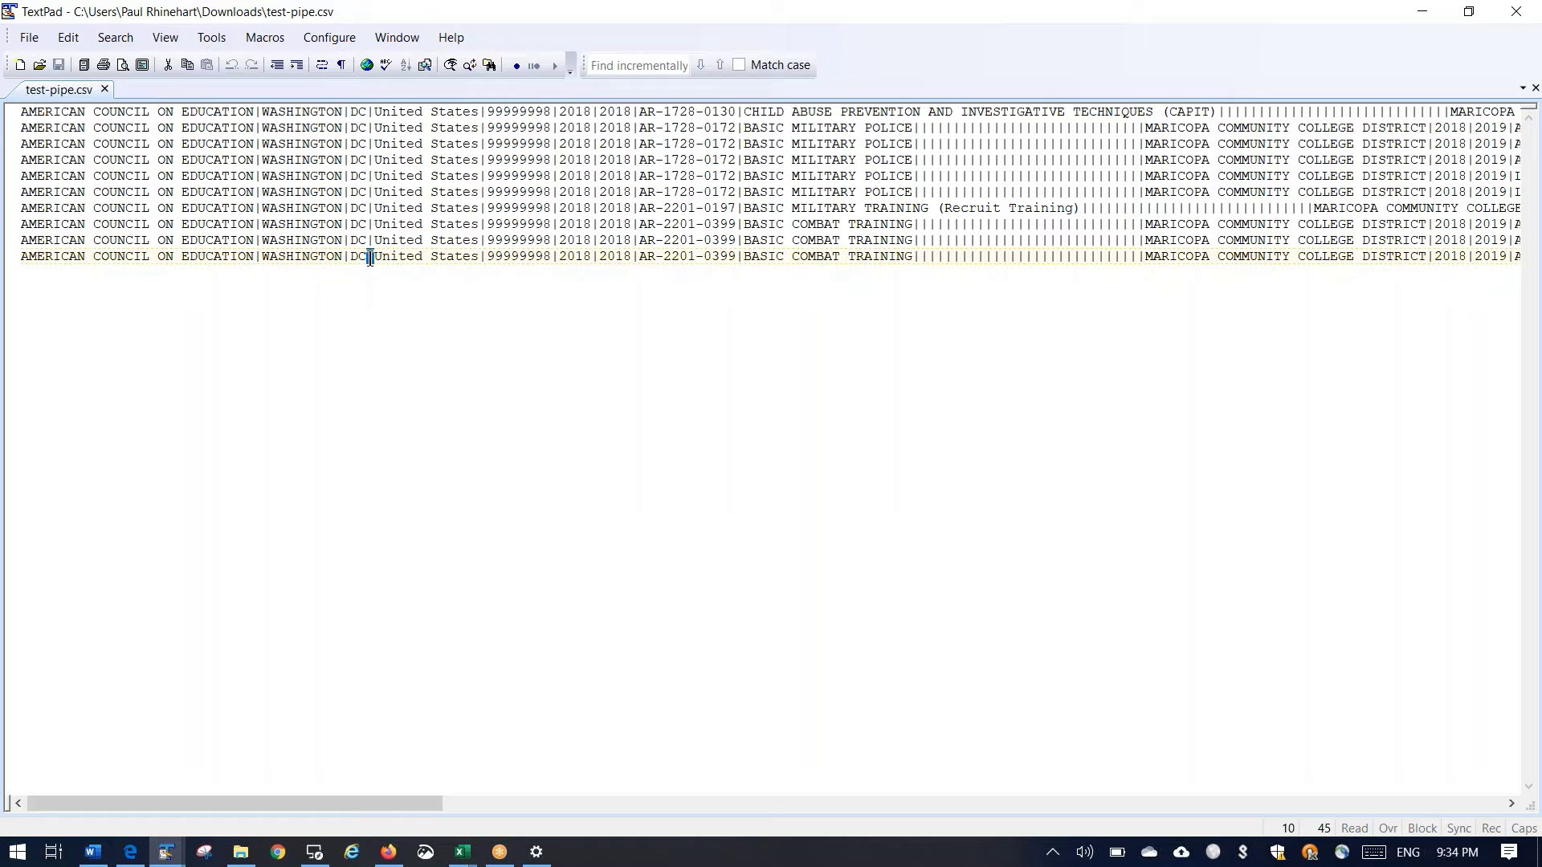
pyautogui.click(481, 255)
pyautogui.moveTo(437, 804); pyautogui.dragTo(866, 856)
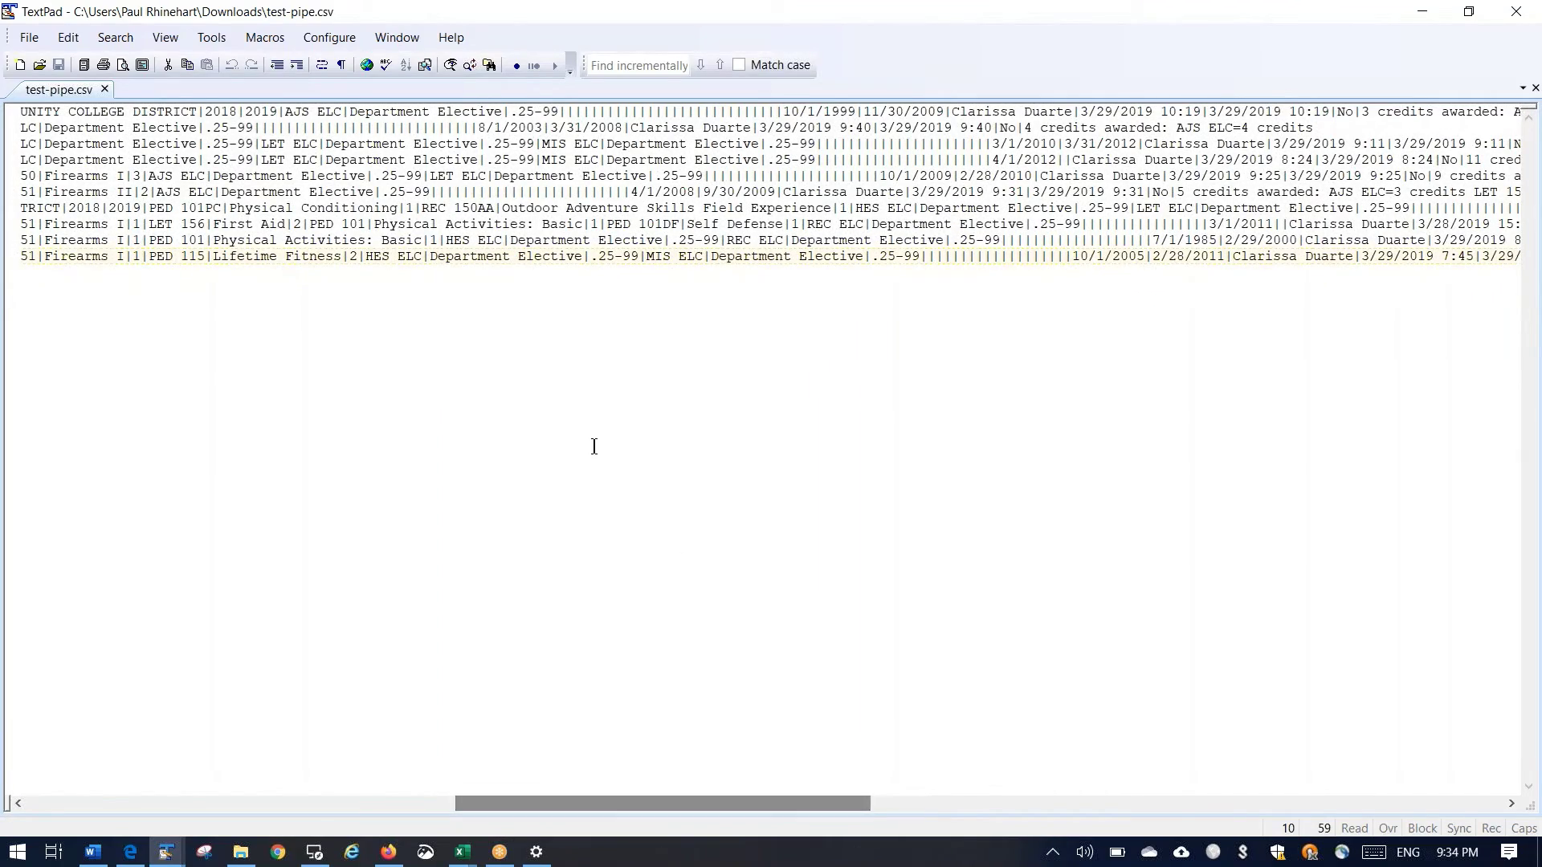
pyautogui.moveTo(366, 223); pyautogui.dragTo(376, 223)
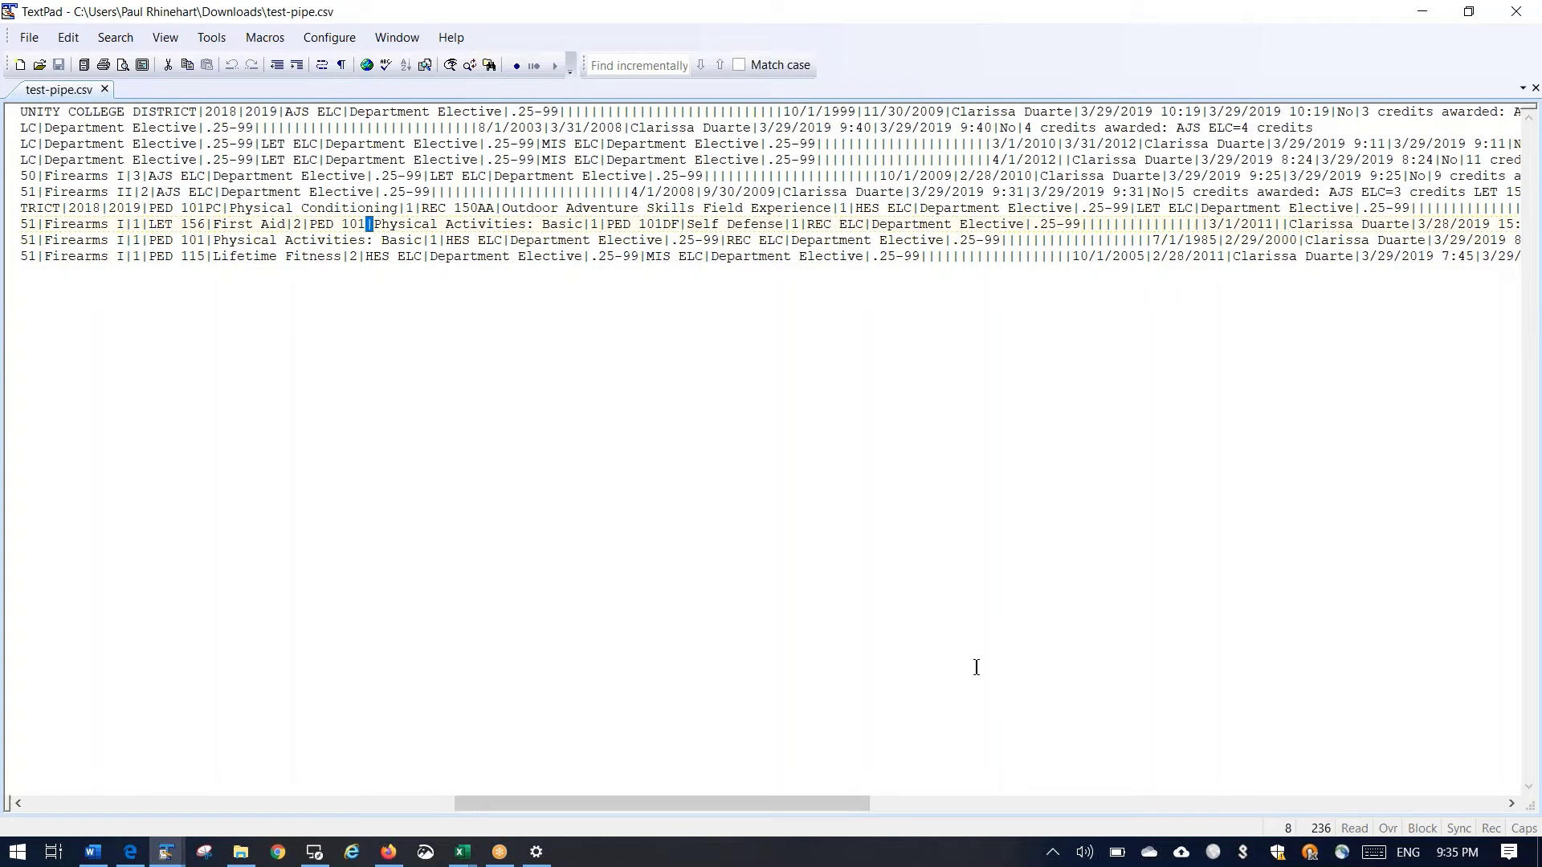
# - Delete the blank line at the end of test-pipe.csv and save the file
pyautogui.hotkey('ctrl', 'End')
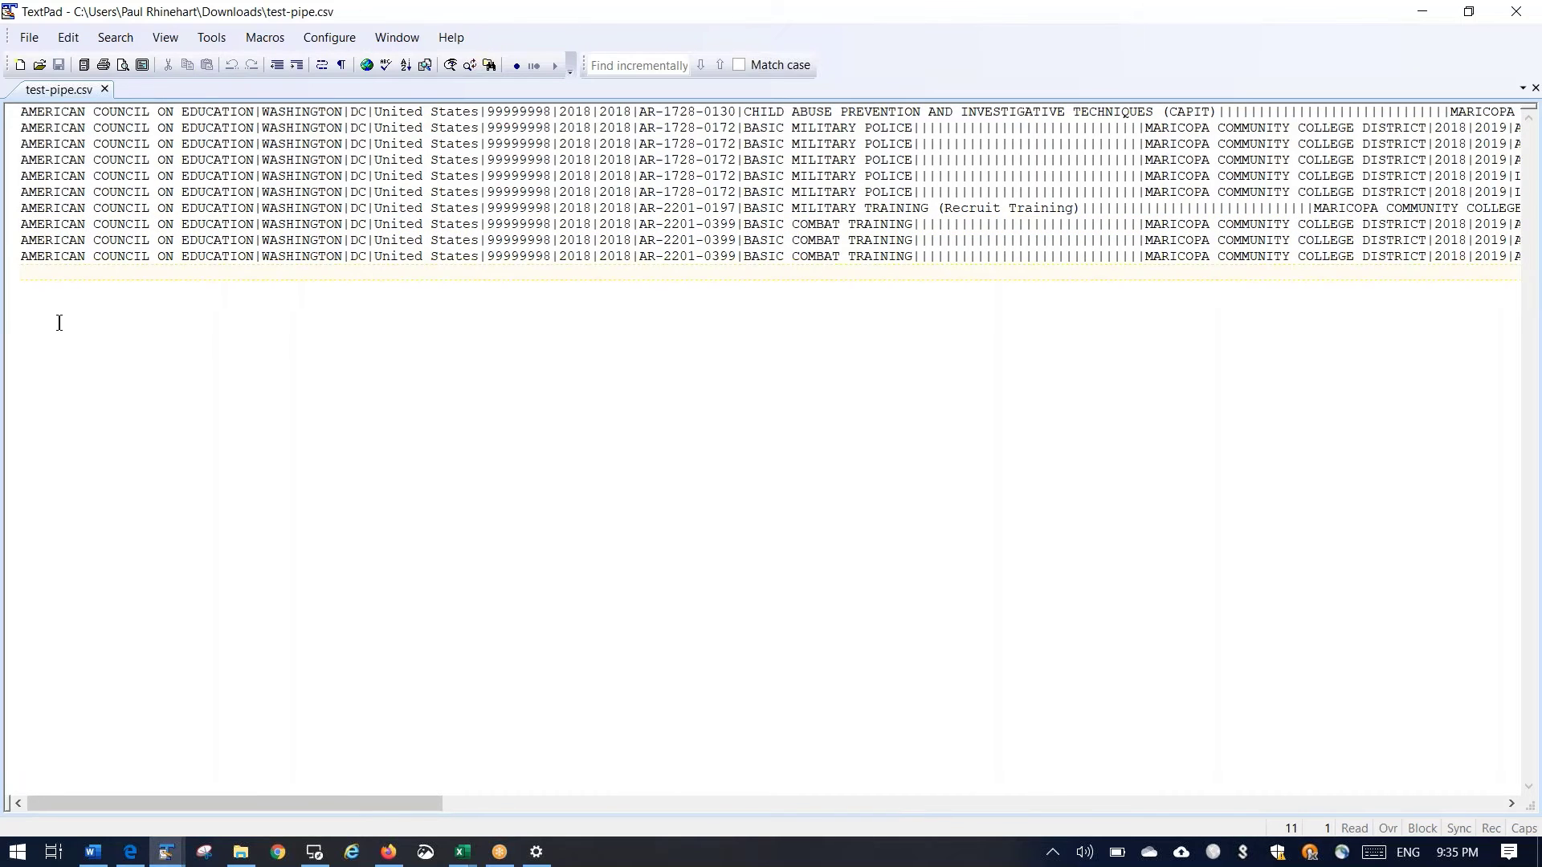
pyautogui.press('BackSpace')
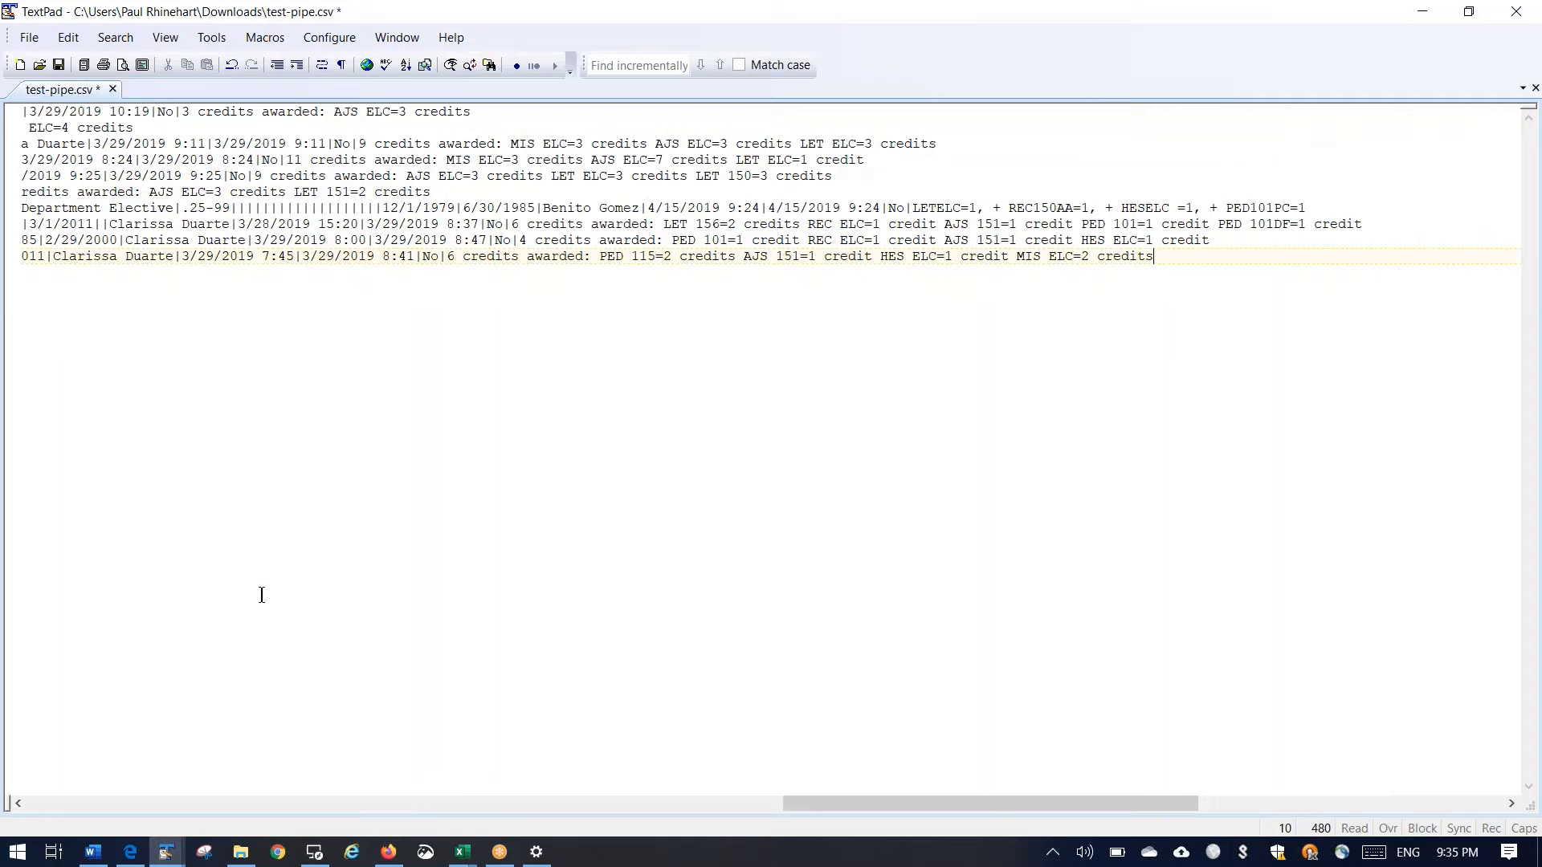
pyautogui.hscroll(-15, 813, 802)
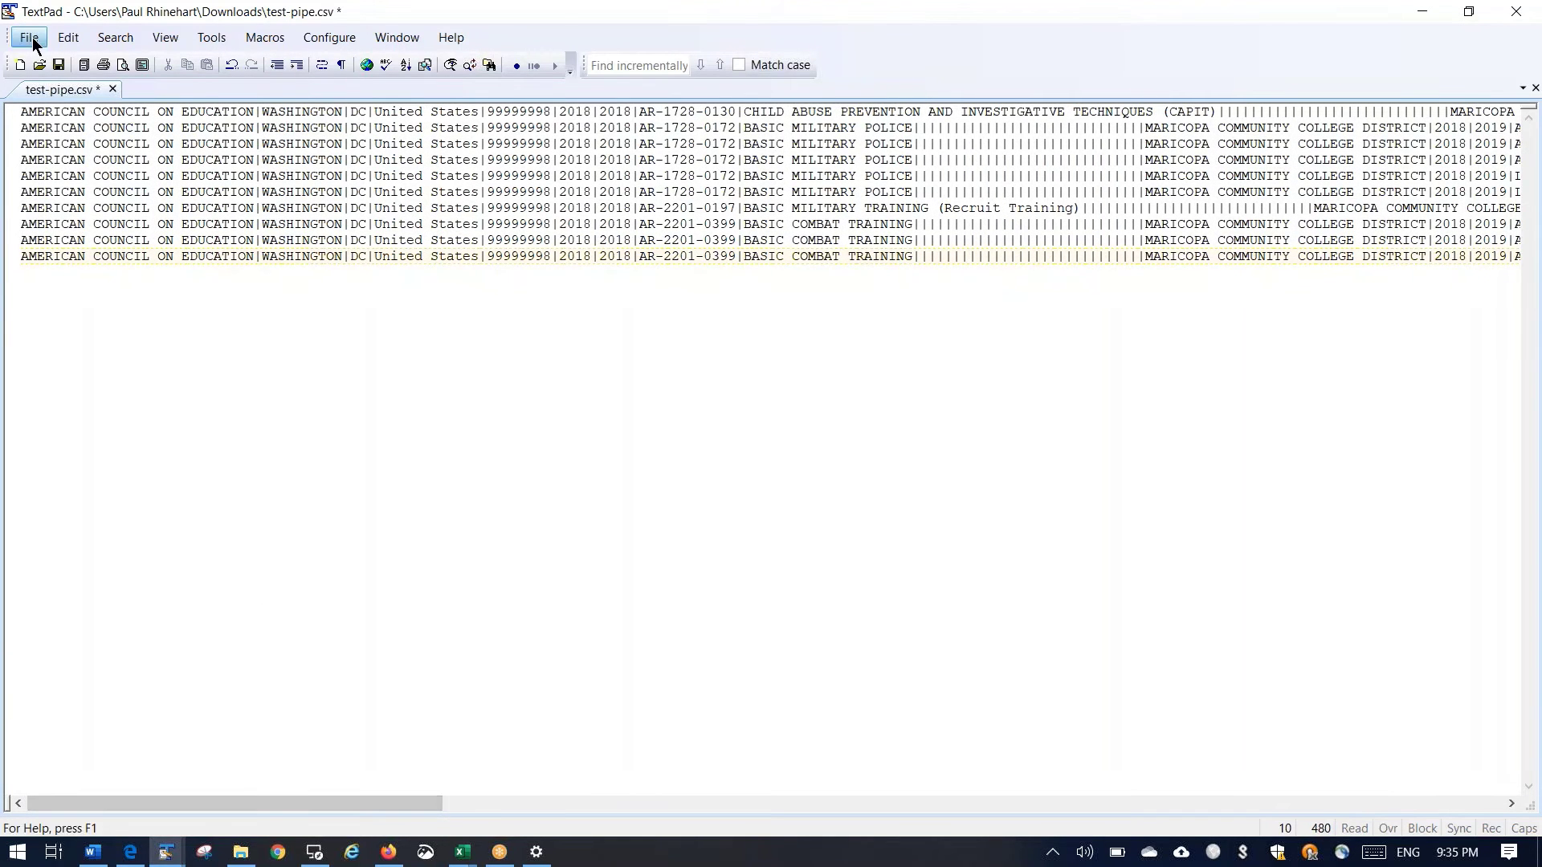
pyautogui.click(377, 498)
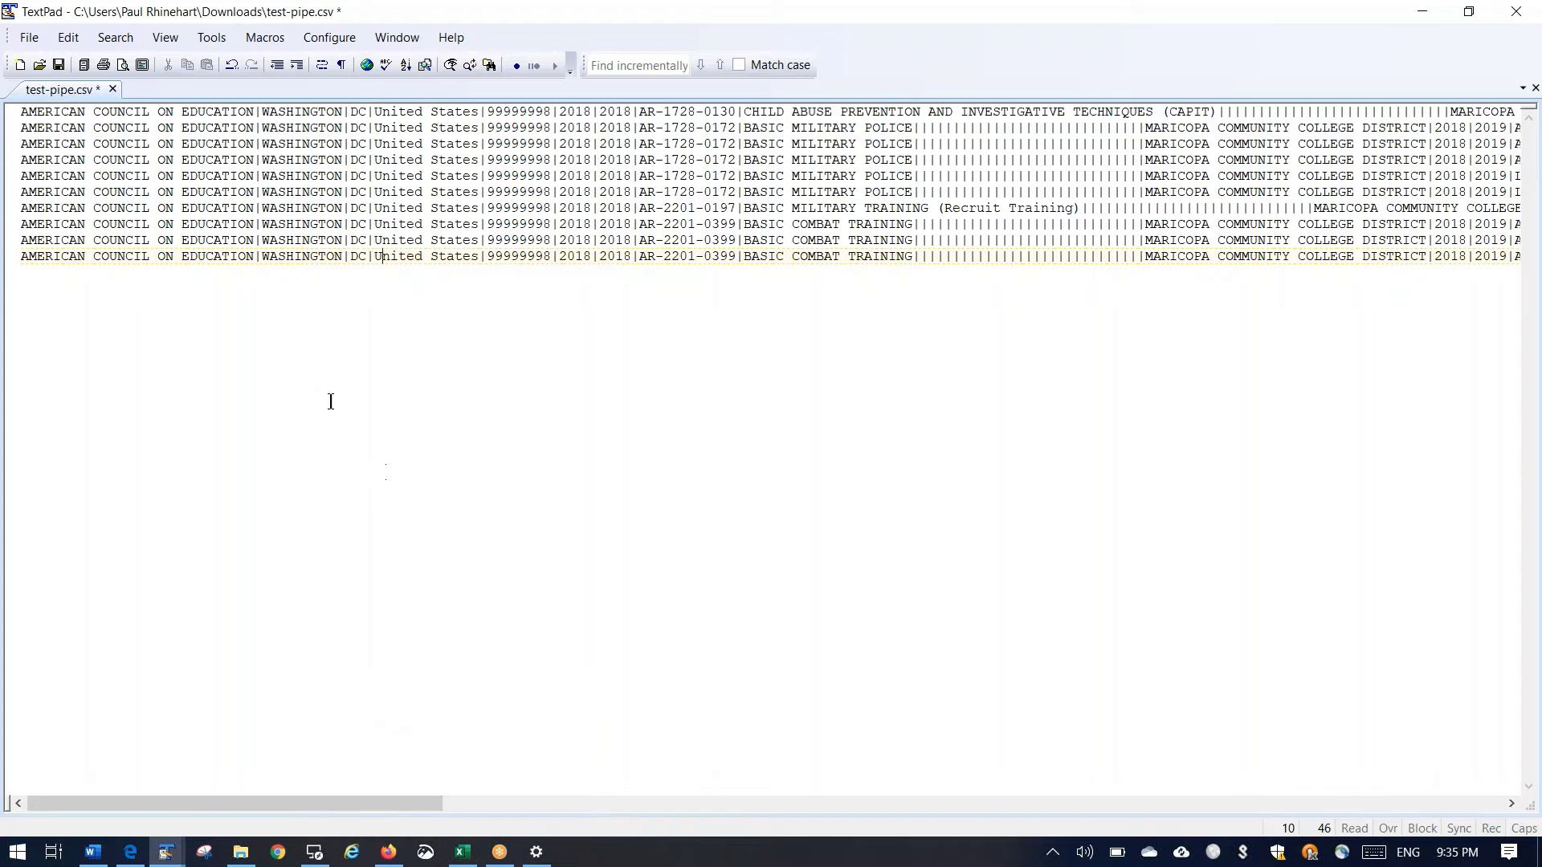
pyautogui.click(59, 65)
# - Switch to the Transfer Now page in Firefox and purge the existing rows from TES Pre-Staging
pyautogui.hotkey('alt', 'Tab')
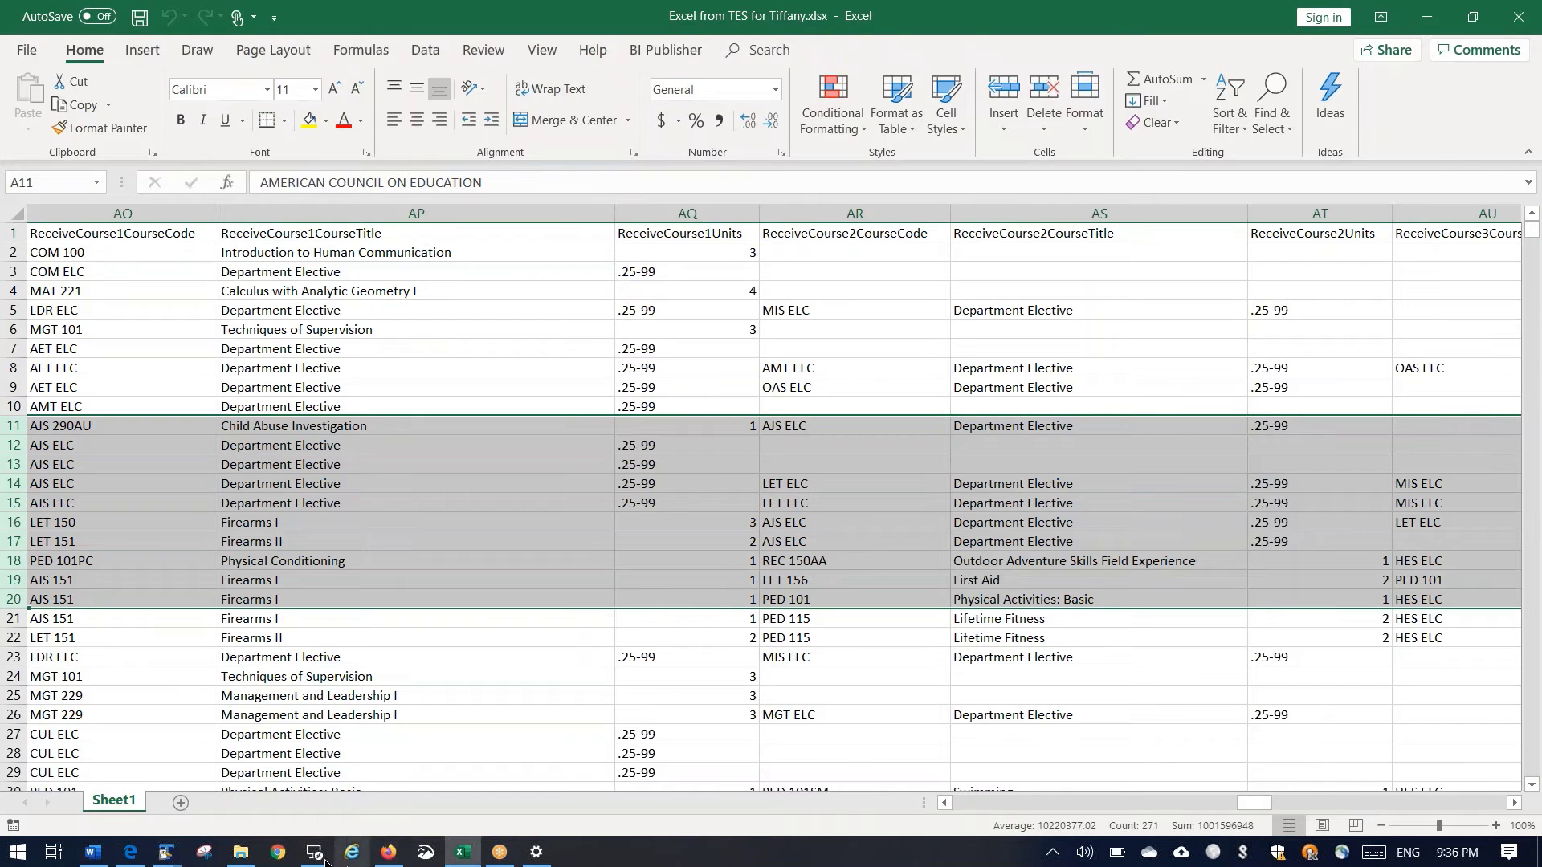
pyautogui.click(397, 860)
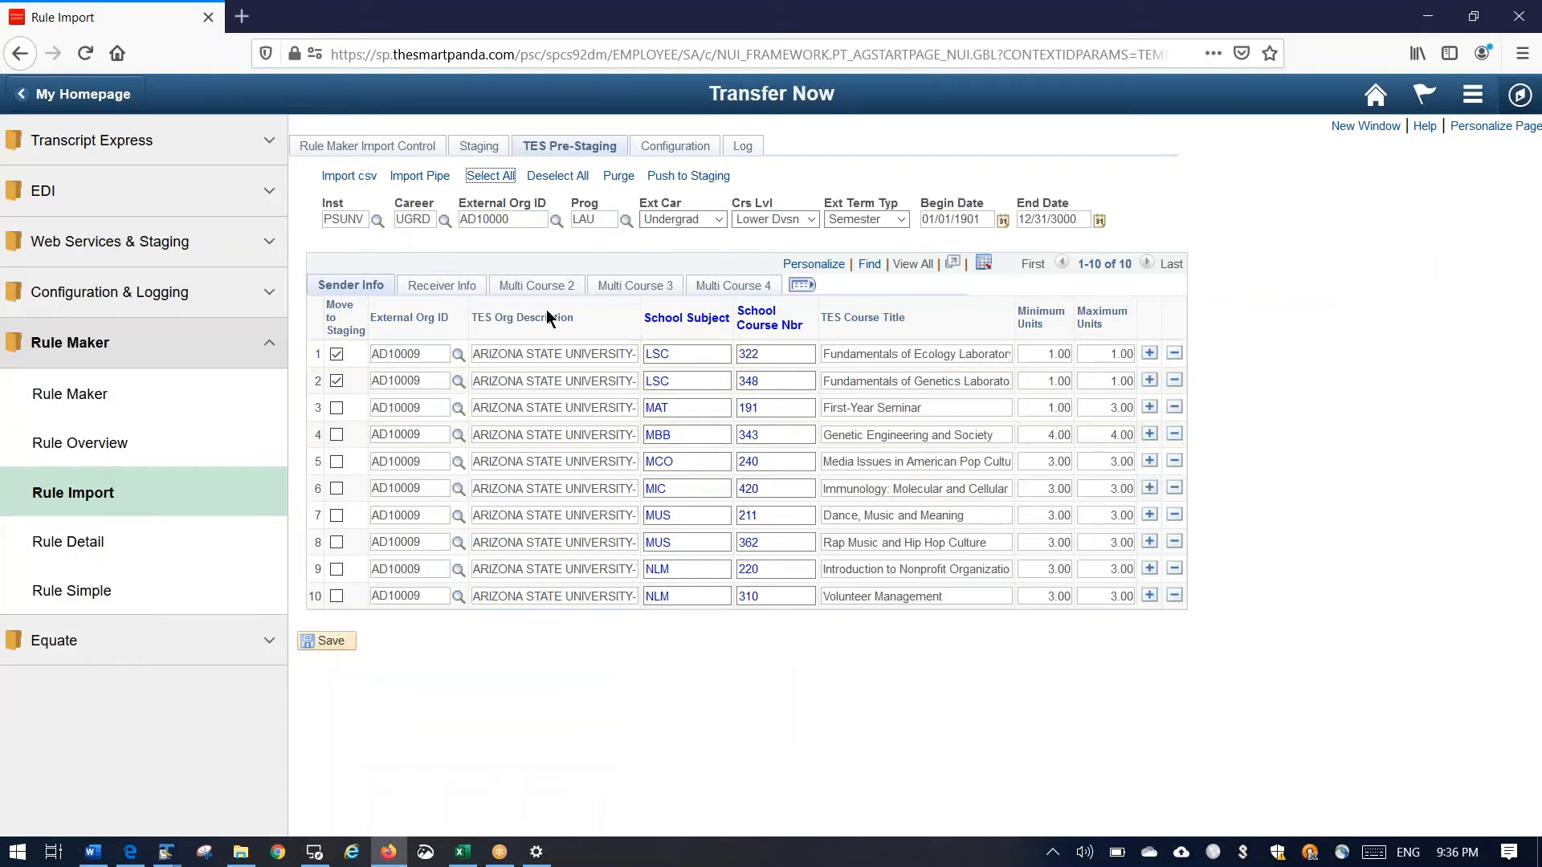
pyautogui.click(618, 176)
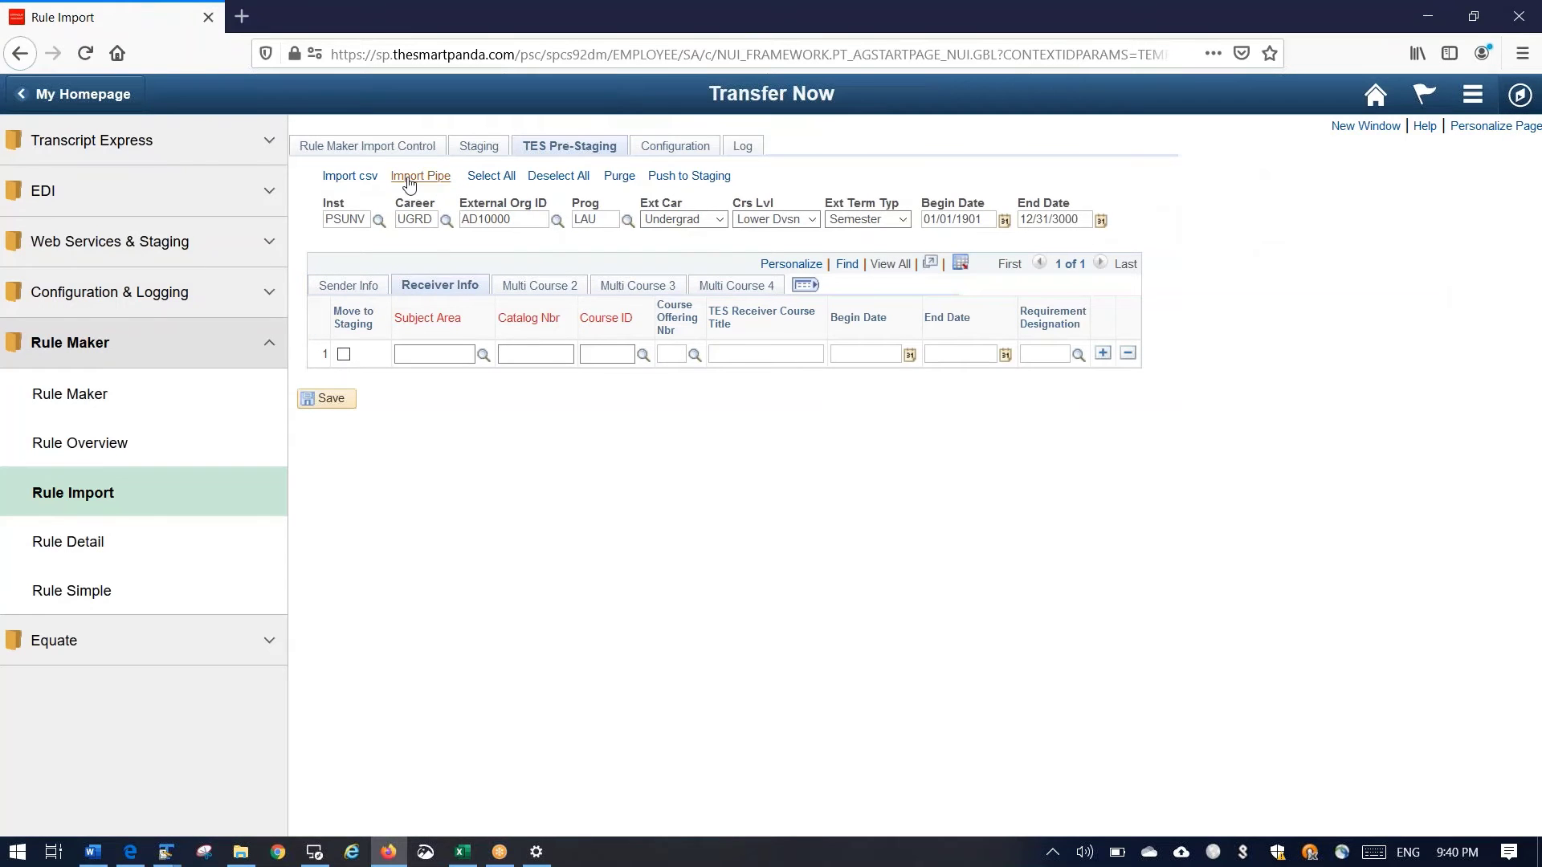
# - Import test-pipe2.csv from Downloads into TES Pre-Staging as a pipe-delimited file
pyautogui.click(410, 177)
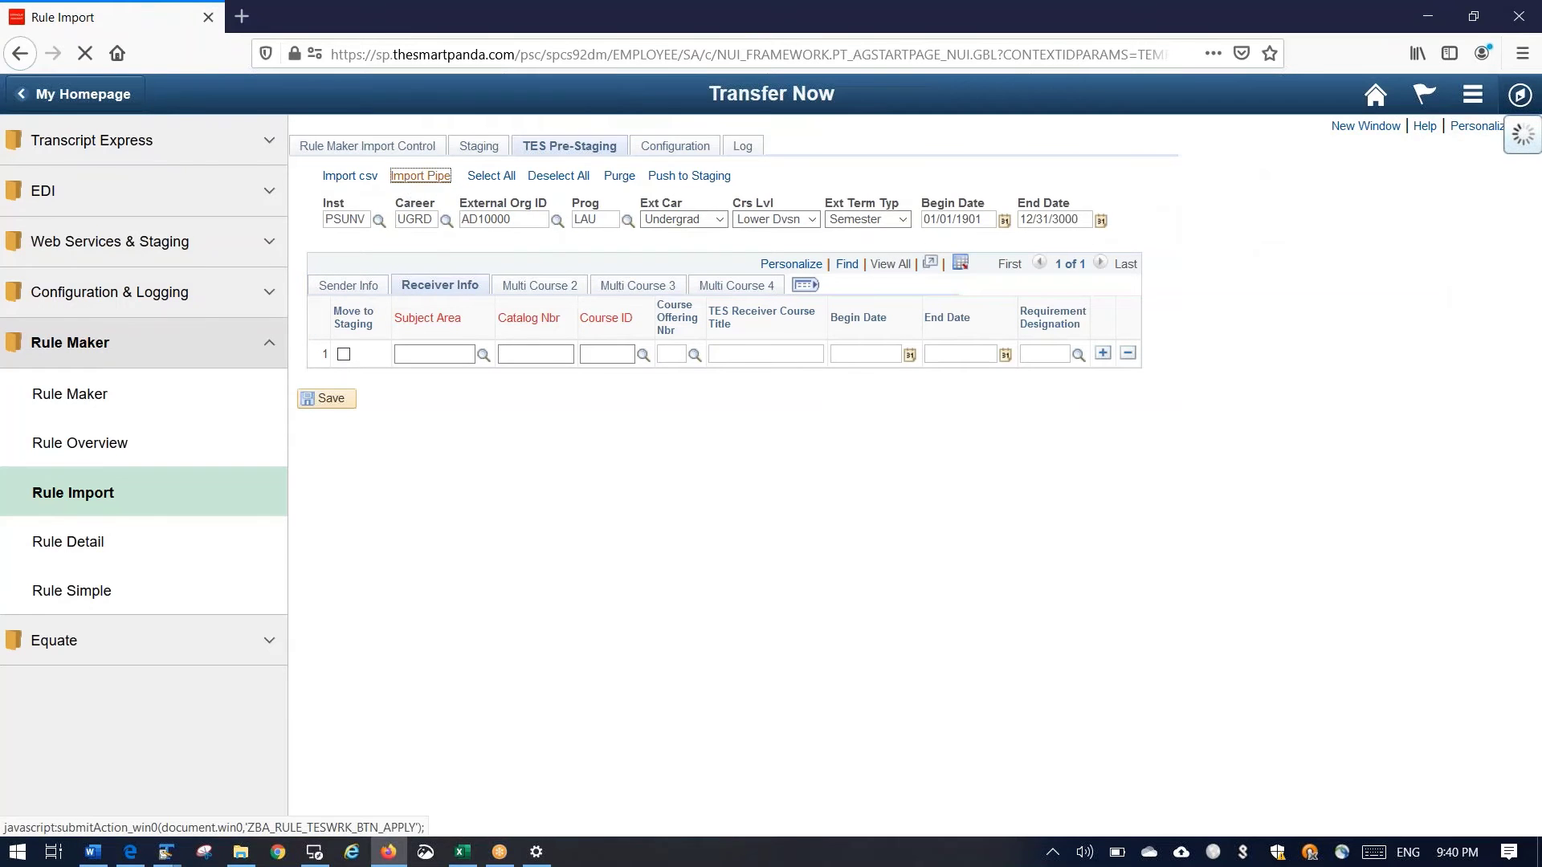
pyautogui.click(691, 494)
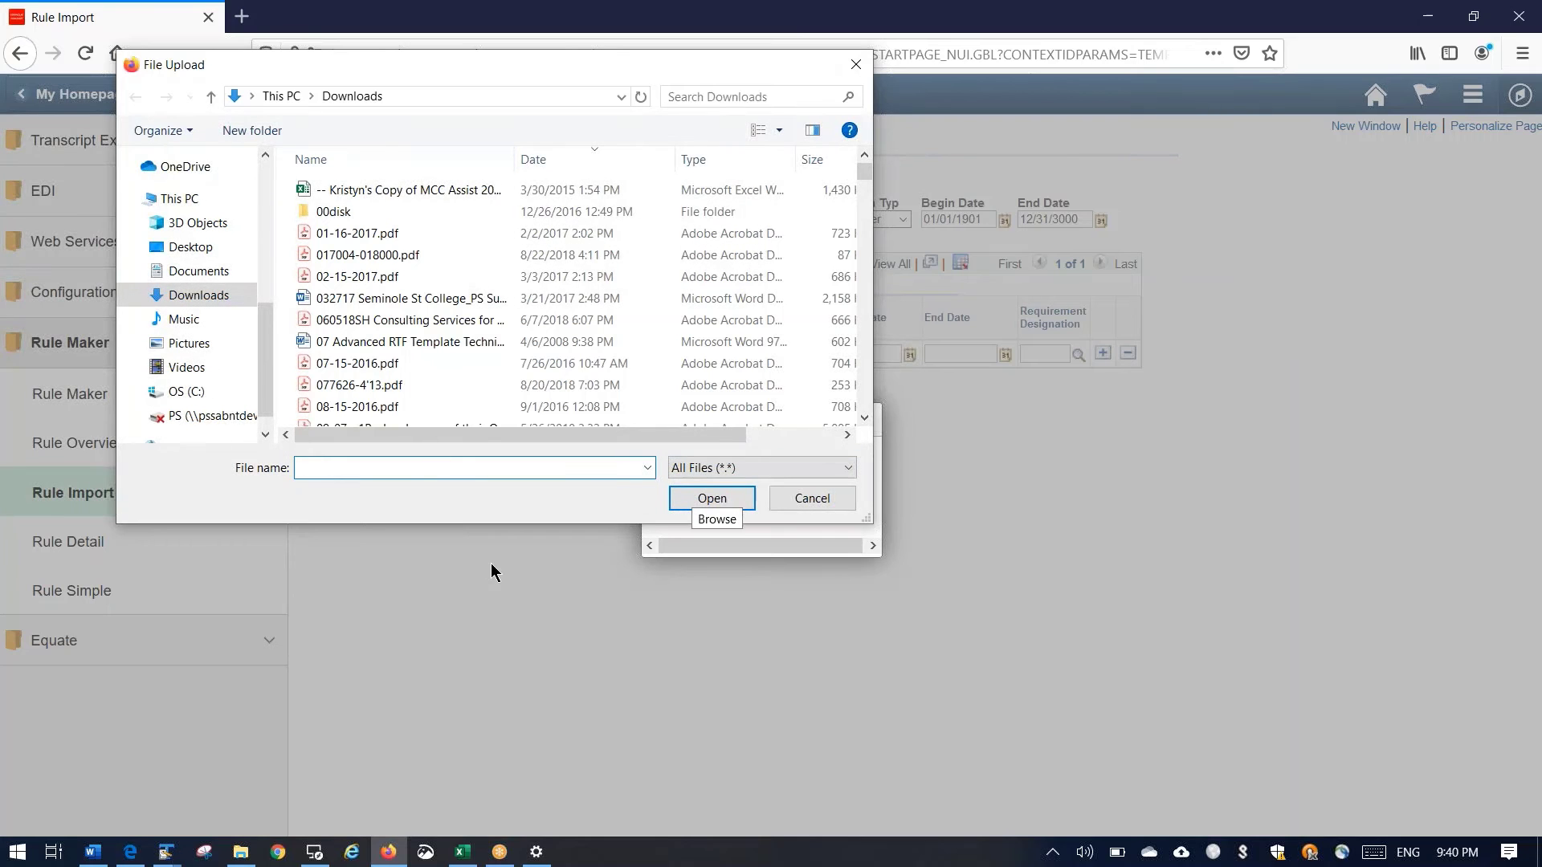
pyautogui.write('test')
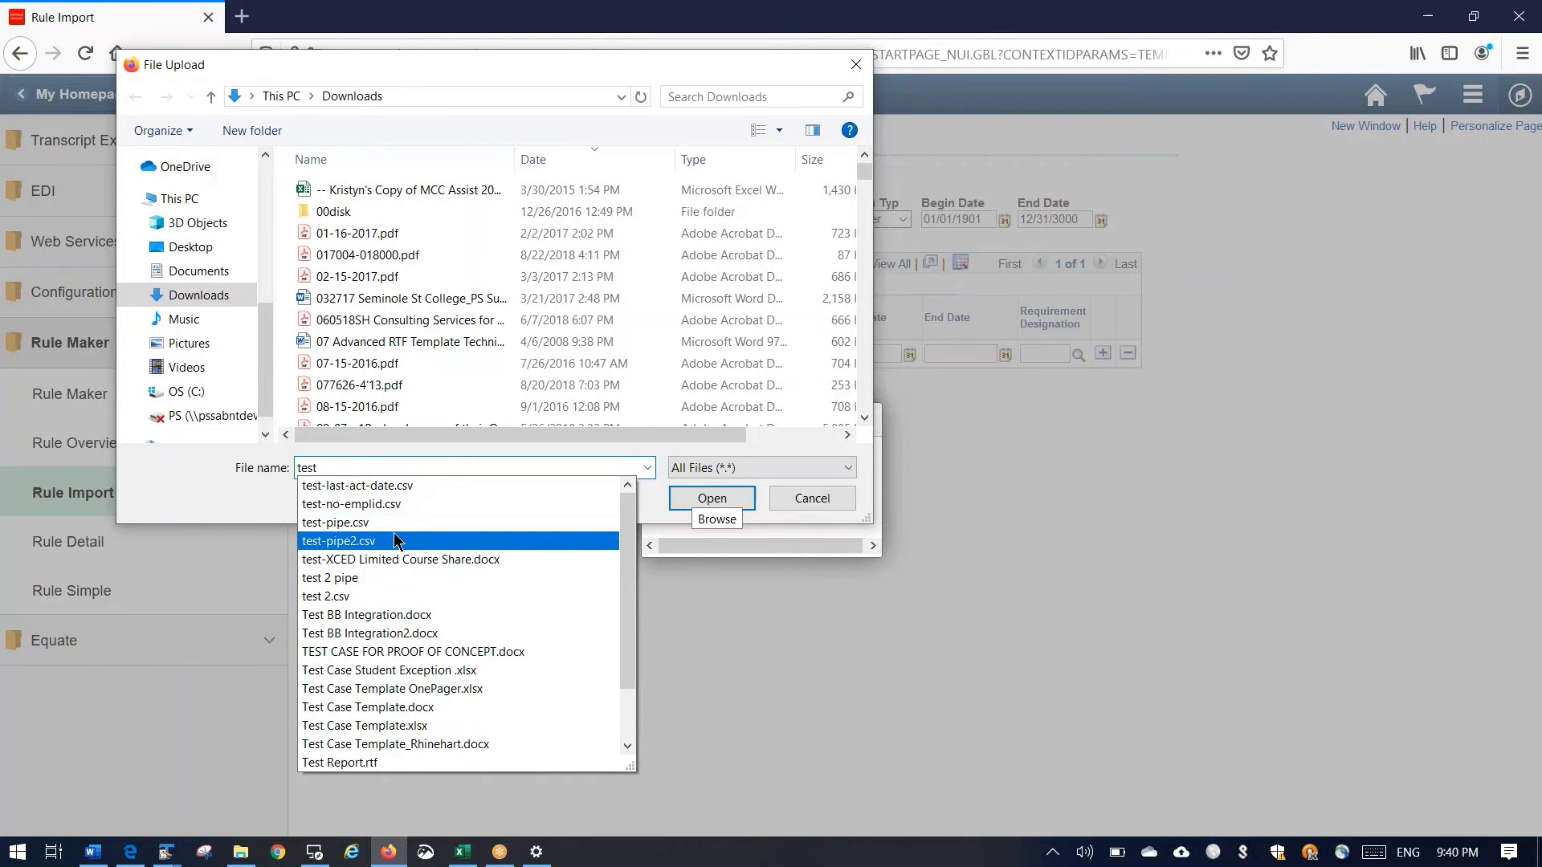
pyautogui.click(543, 548)
pyautogui.click(711, 499)
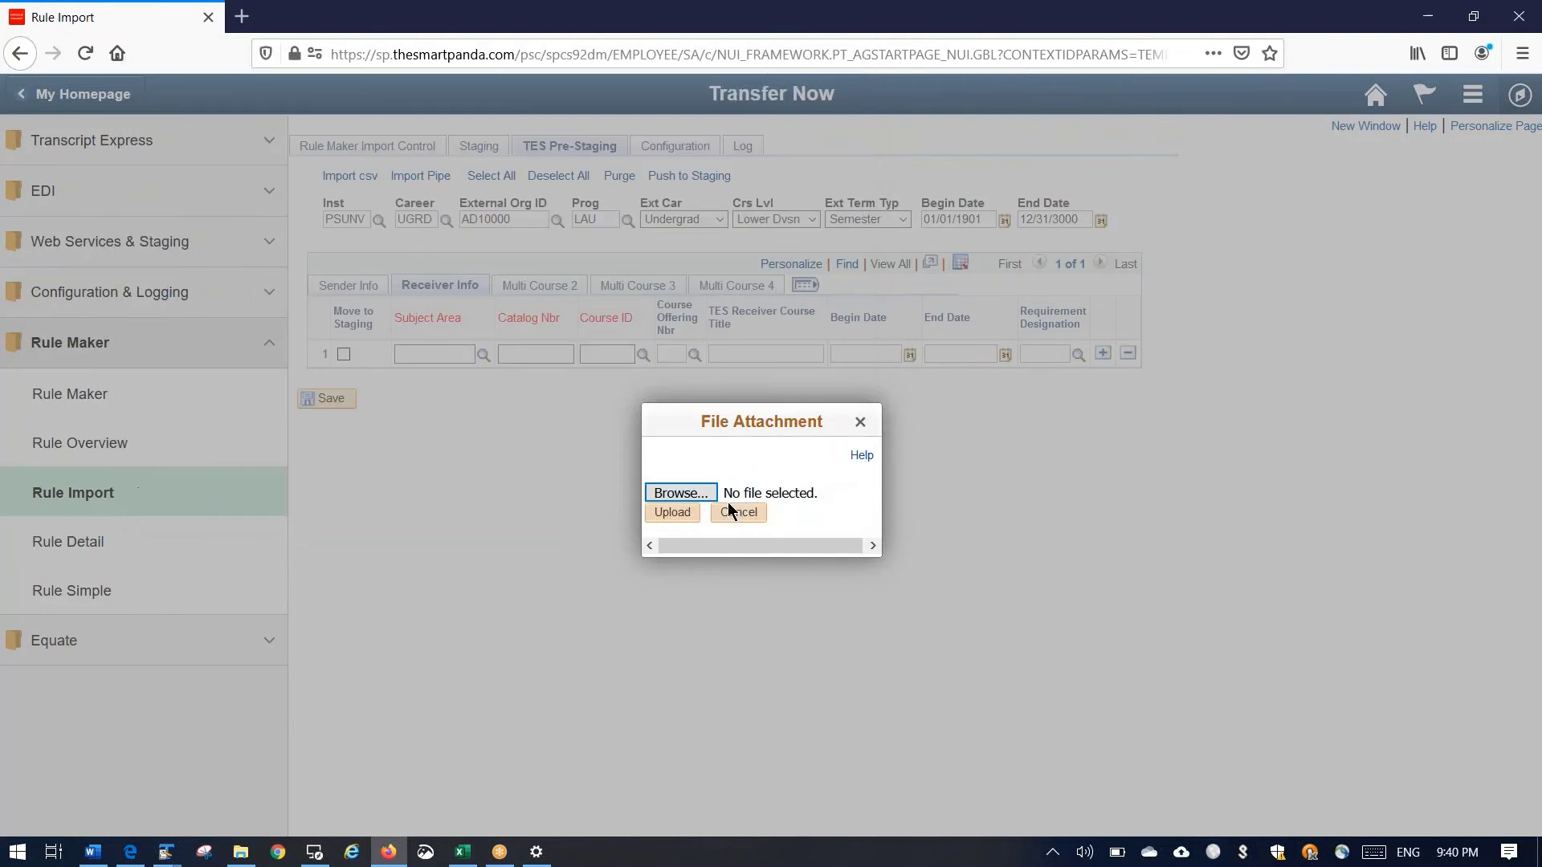
pyautogui.click(673, 512)
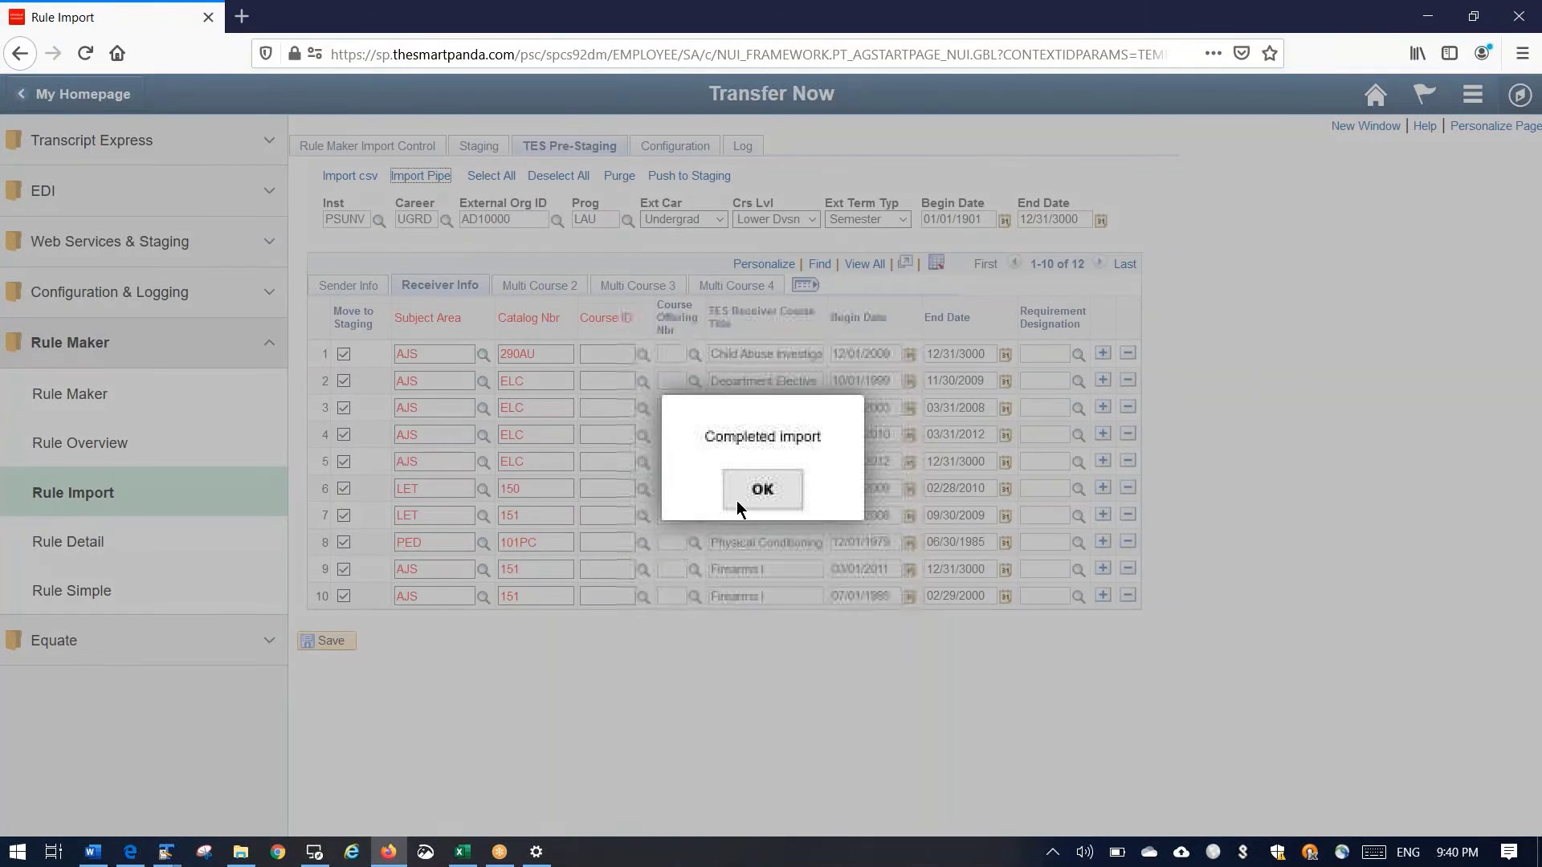
pyautogui.click(741, 496)
# - Compare the imported rows' sender information with the SendInstitutionOPEID column in the source TES workbook in Excel
pyautogui.click(431, 390)
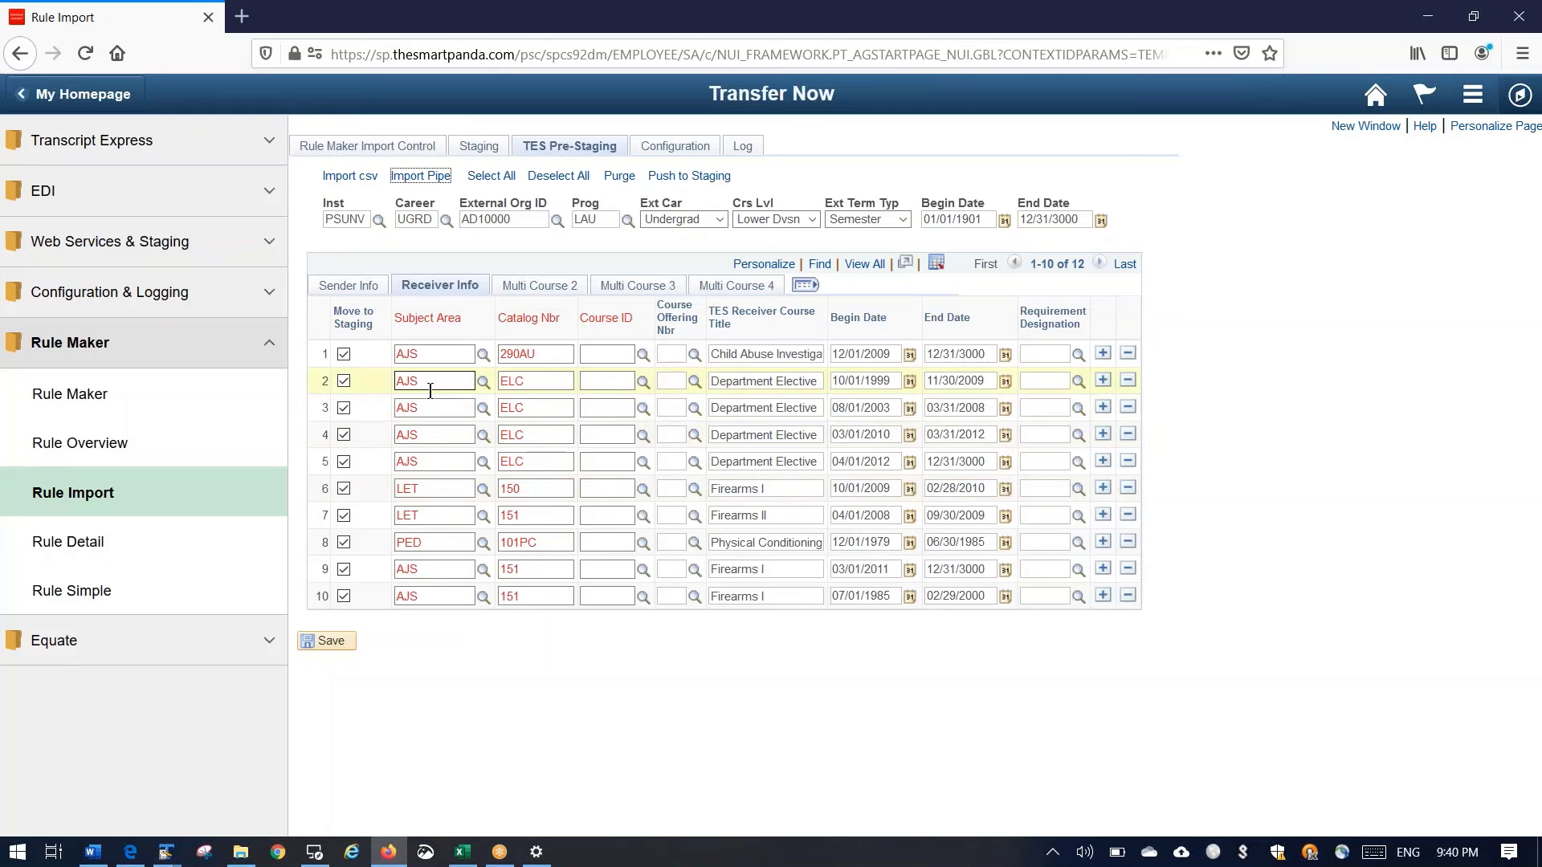
pyautogui.click(351, 286)
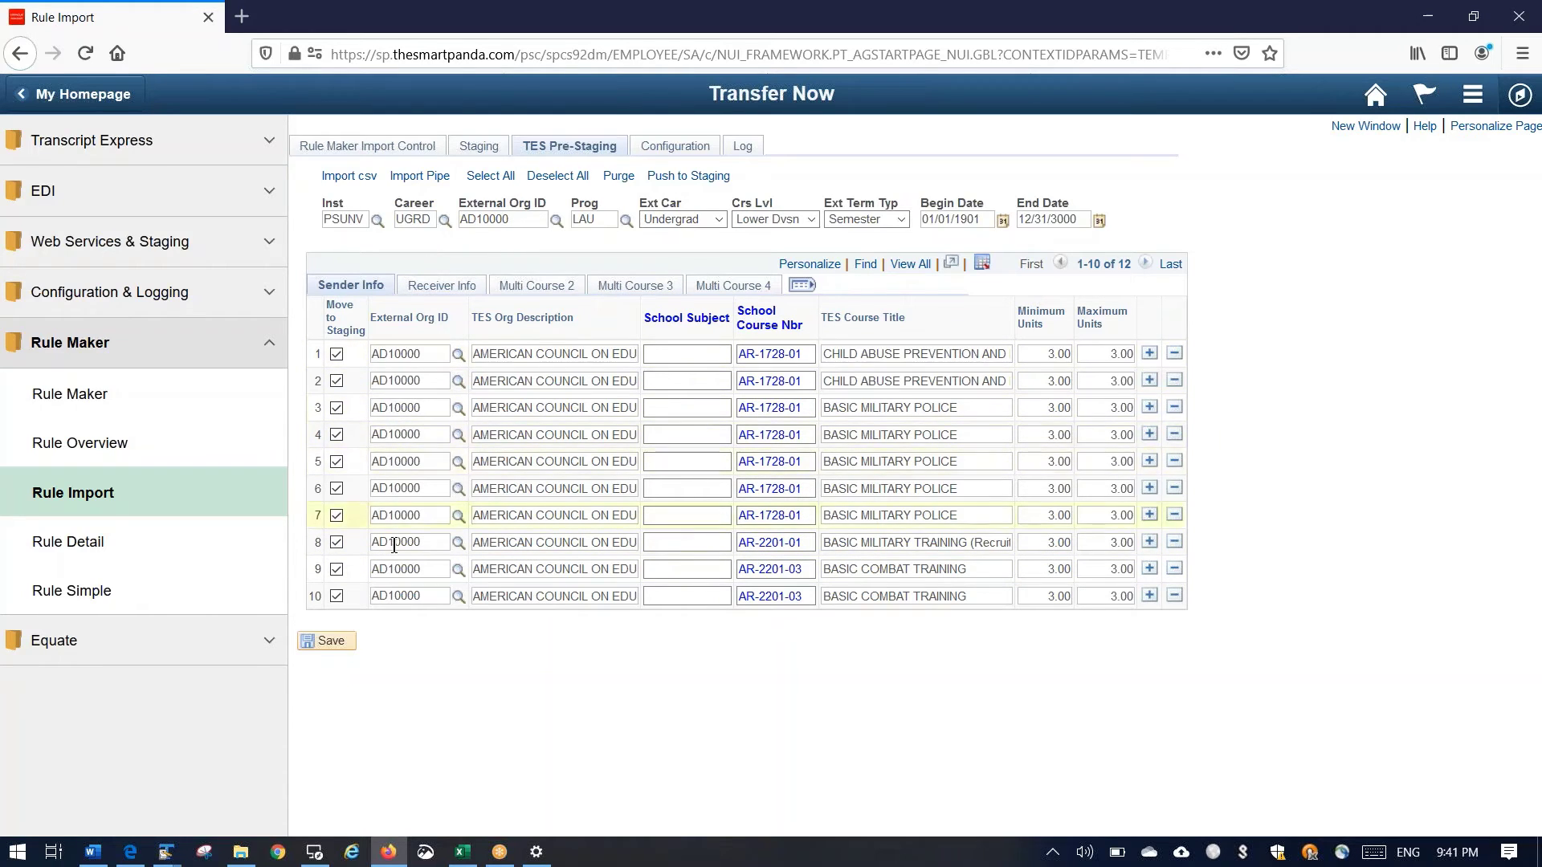
pyautogui.click(462, 854)
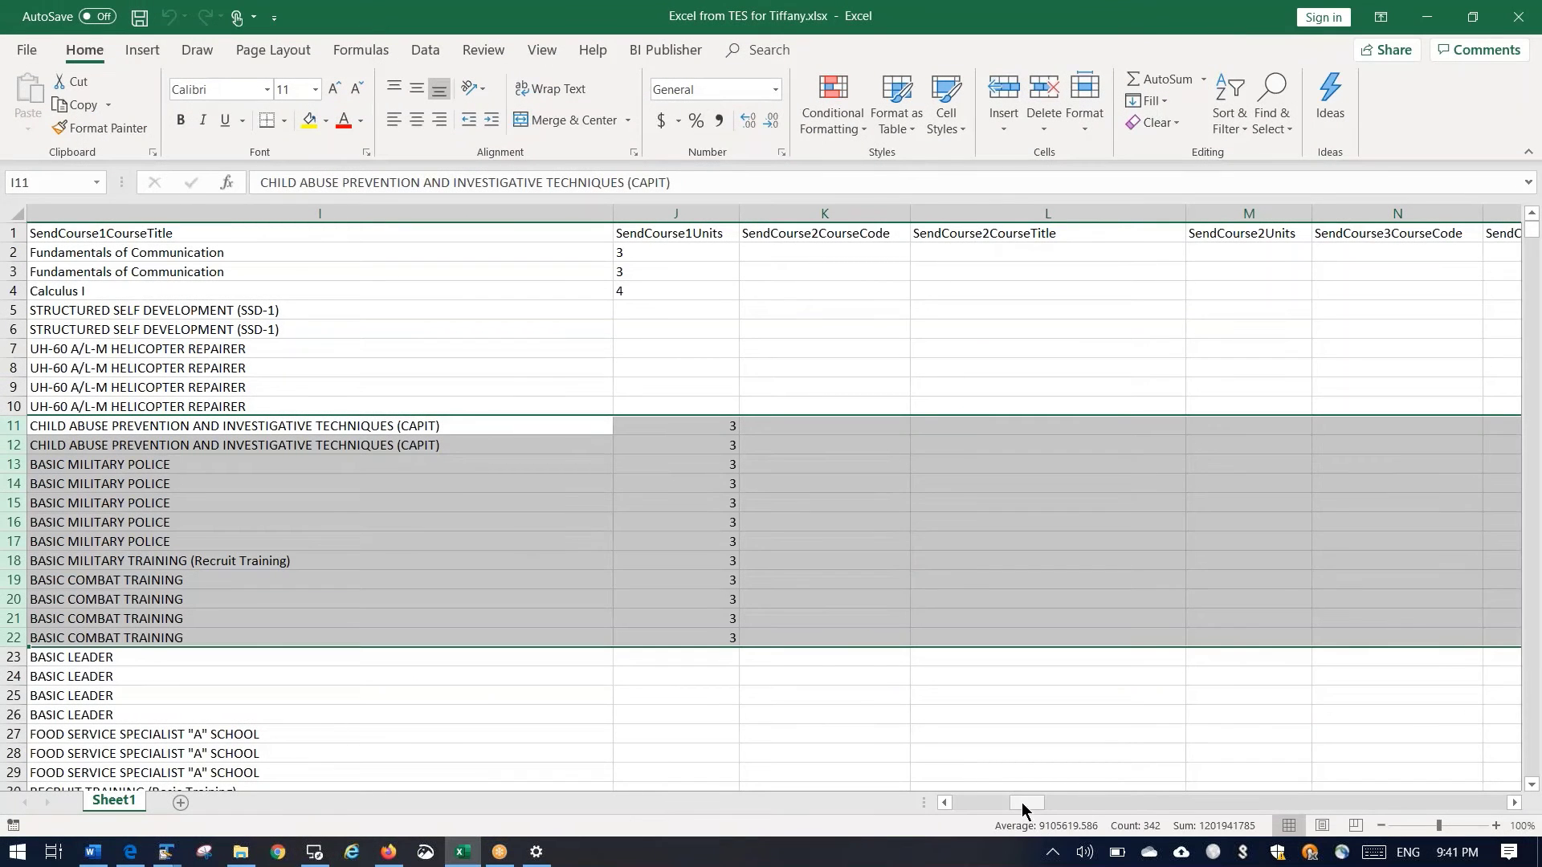
pyautogui.moveTo(1026, 803); pyautogui.dragTo(972, 804)
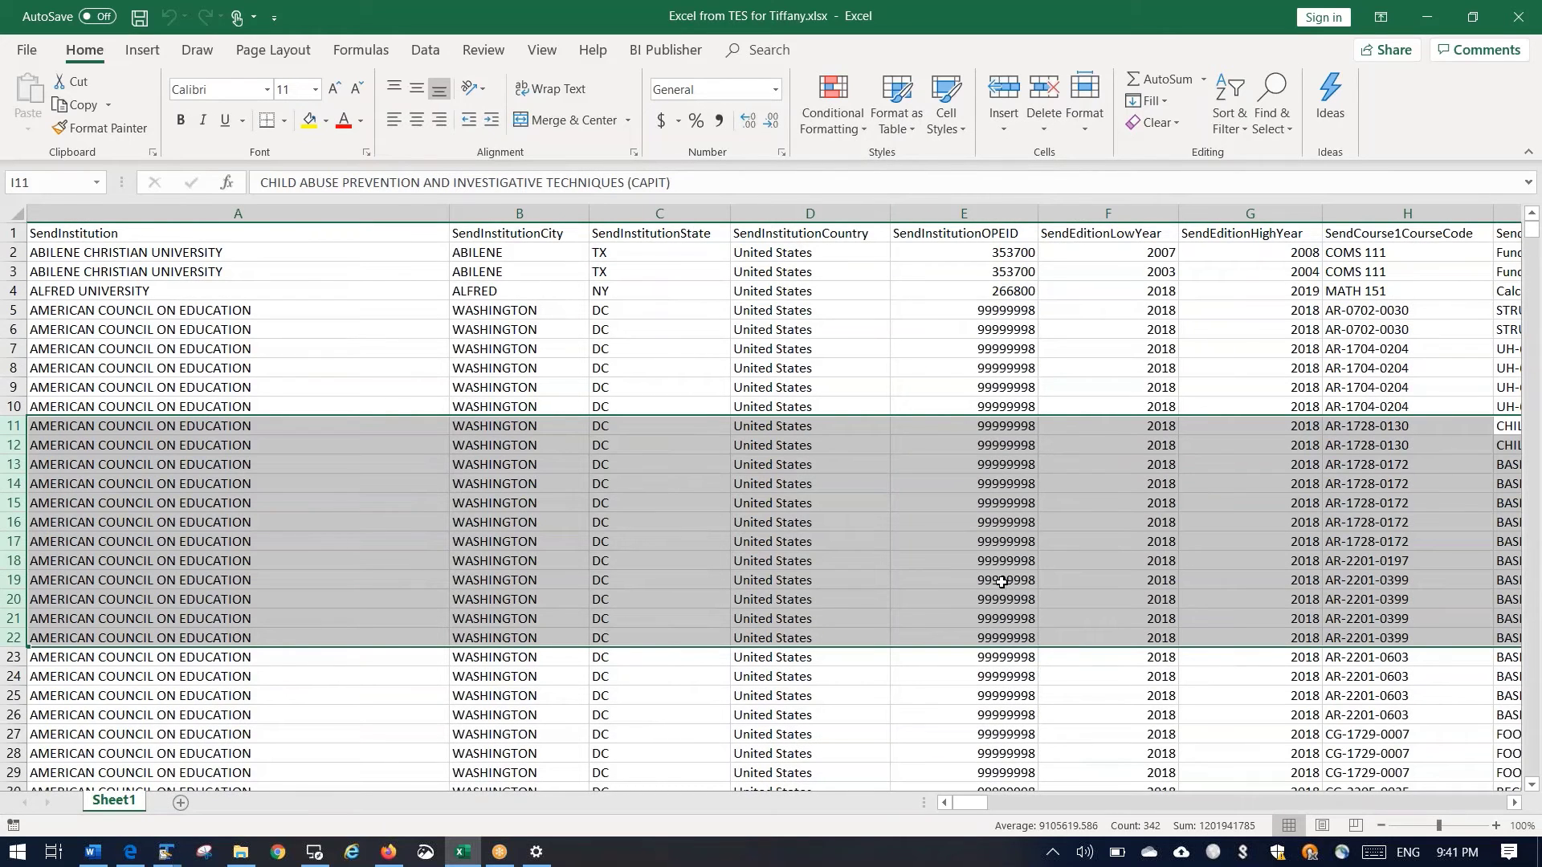
pyautogui.moveTo(994, 431); pyautogui.dragTo(1019, 640)
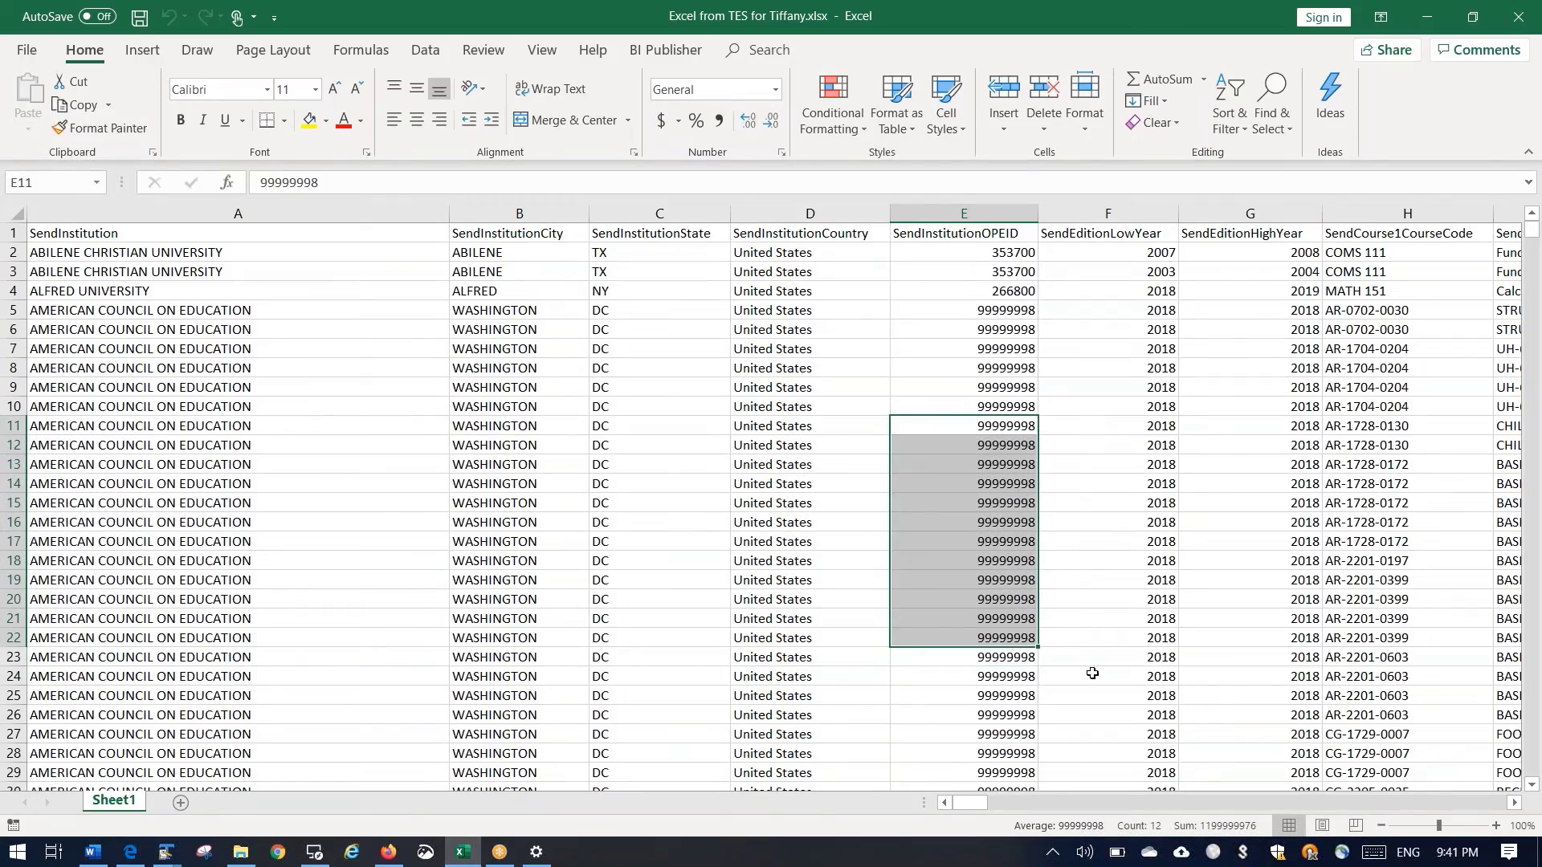
pyautogui.scroll(-20, 1533, 695)
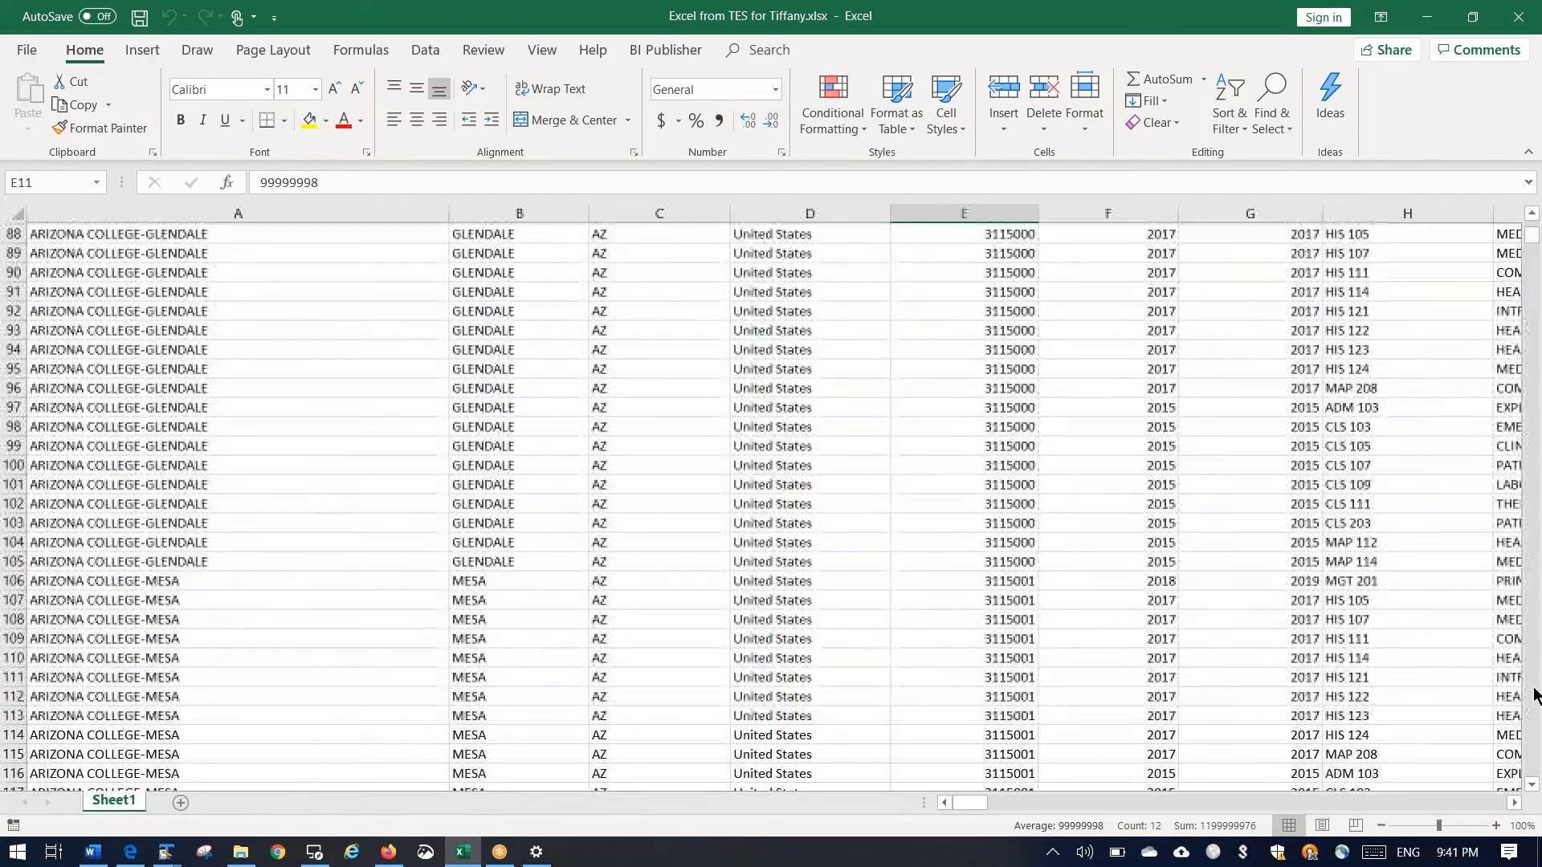
pyautogui.moveTo(1008, 426); pyautogui.dragTo(995, 620)
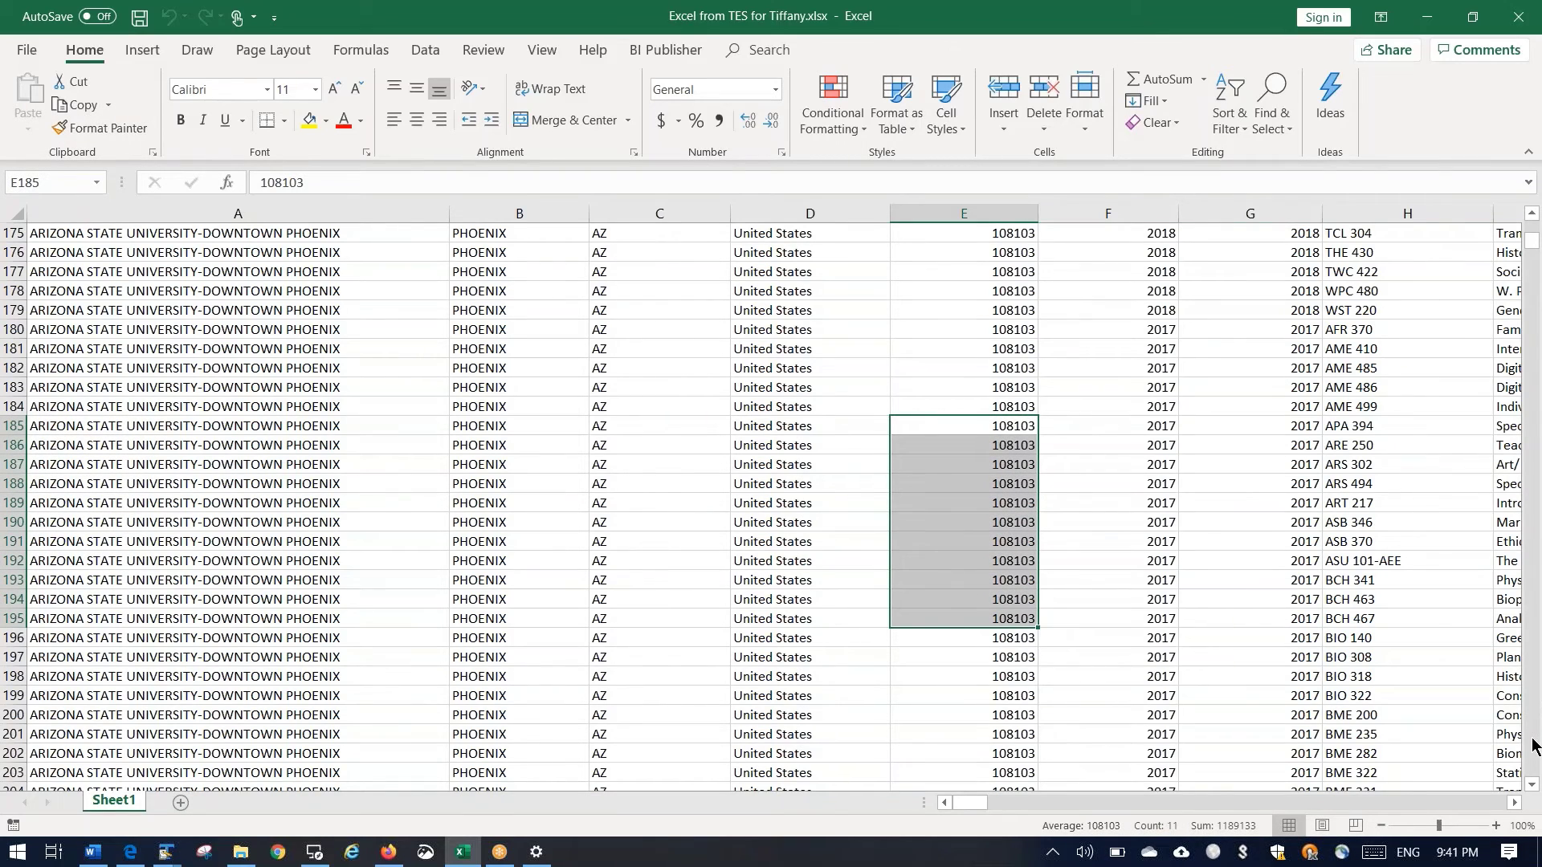
pyautogui.scroll(-20, 1533, 745)
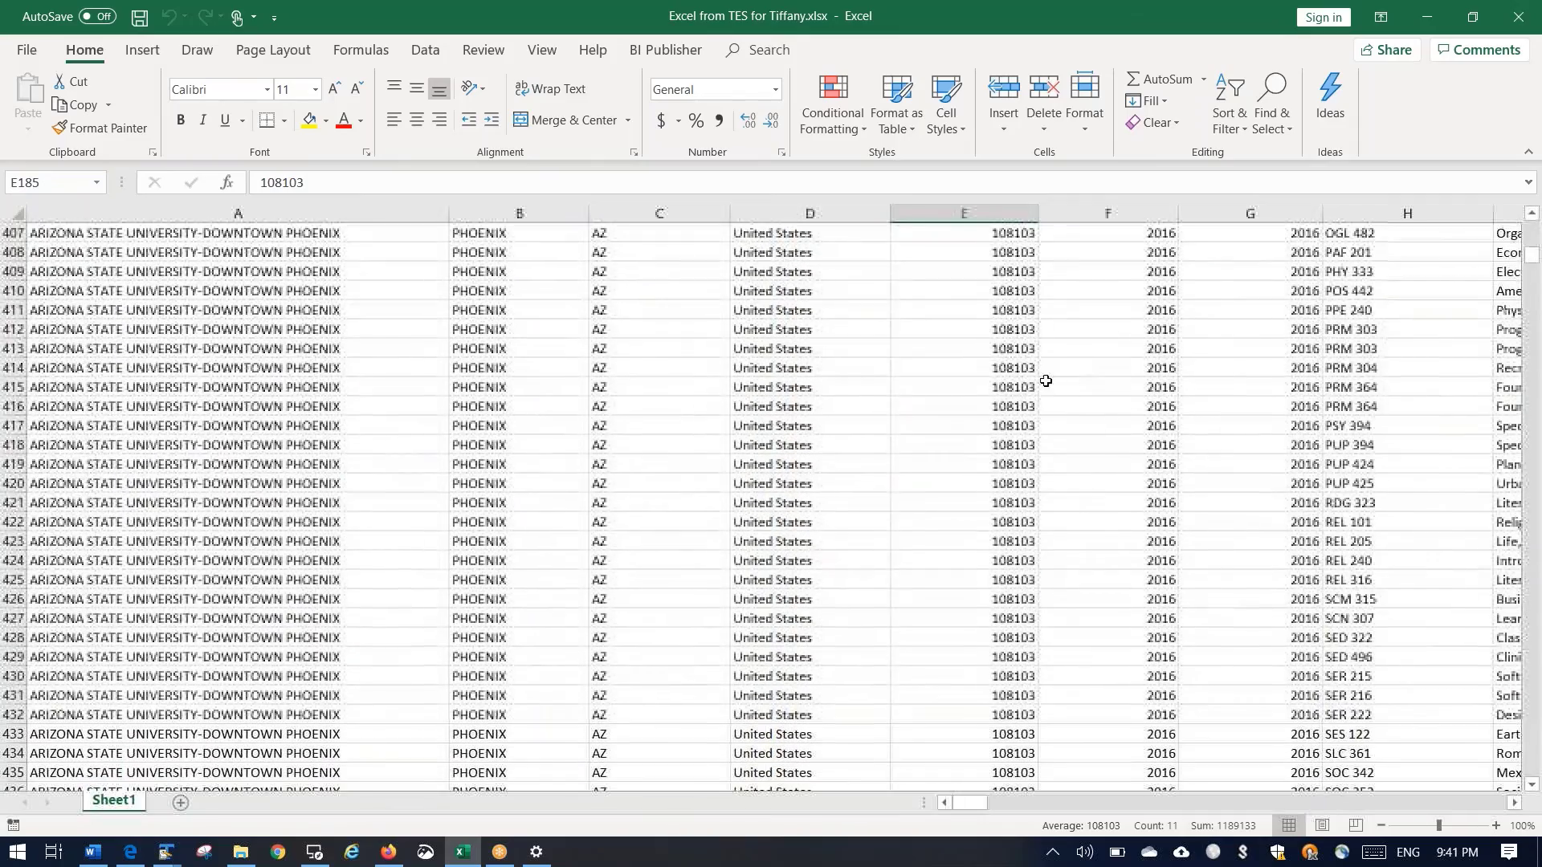
pyautogui.moveTo(1017, 387); pyautogui.dragTo(1068, 572)
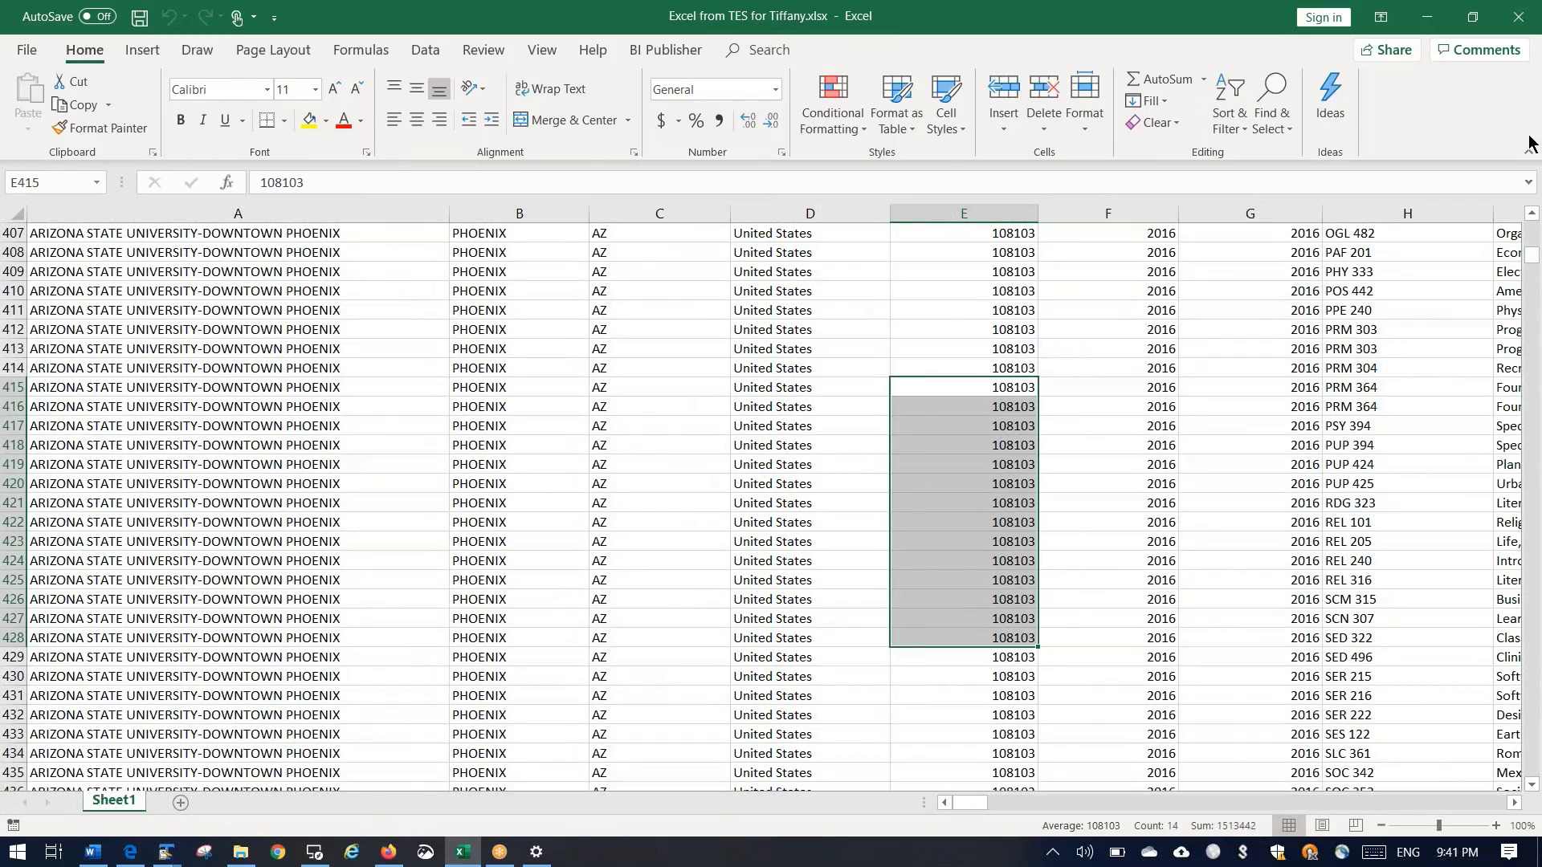
pyautogui.moveTo(1534, 266); pyautogui.dragTo(1533, 233)
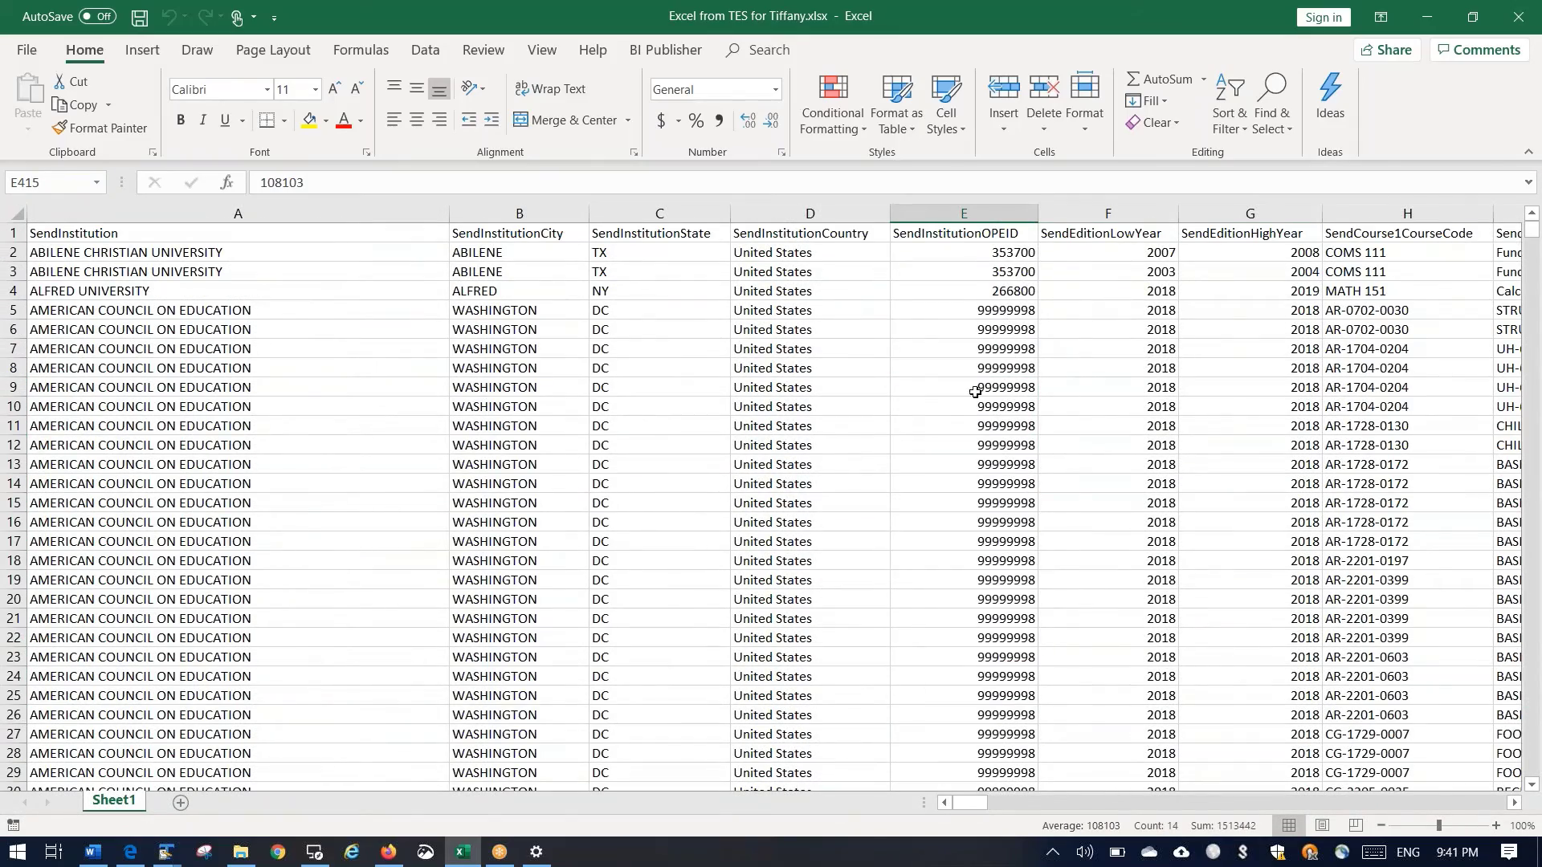
# - Return to Transfer Now in Firefox and review the imported rows' Sender Info, Receiver Info and Multi Course 2 columns
pyautogui.moveTo(314, 858)
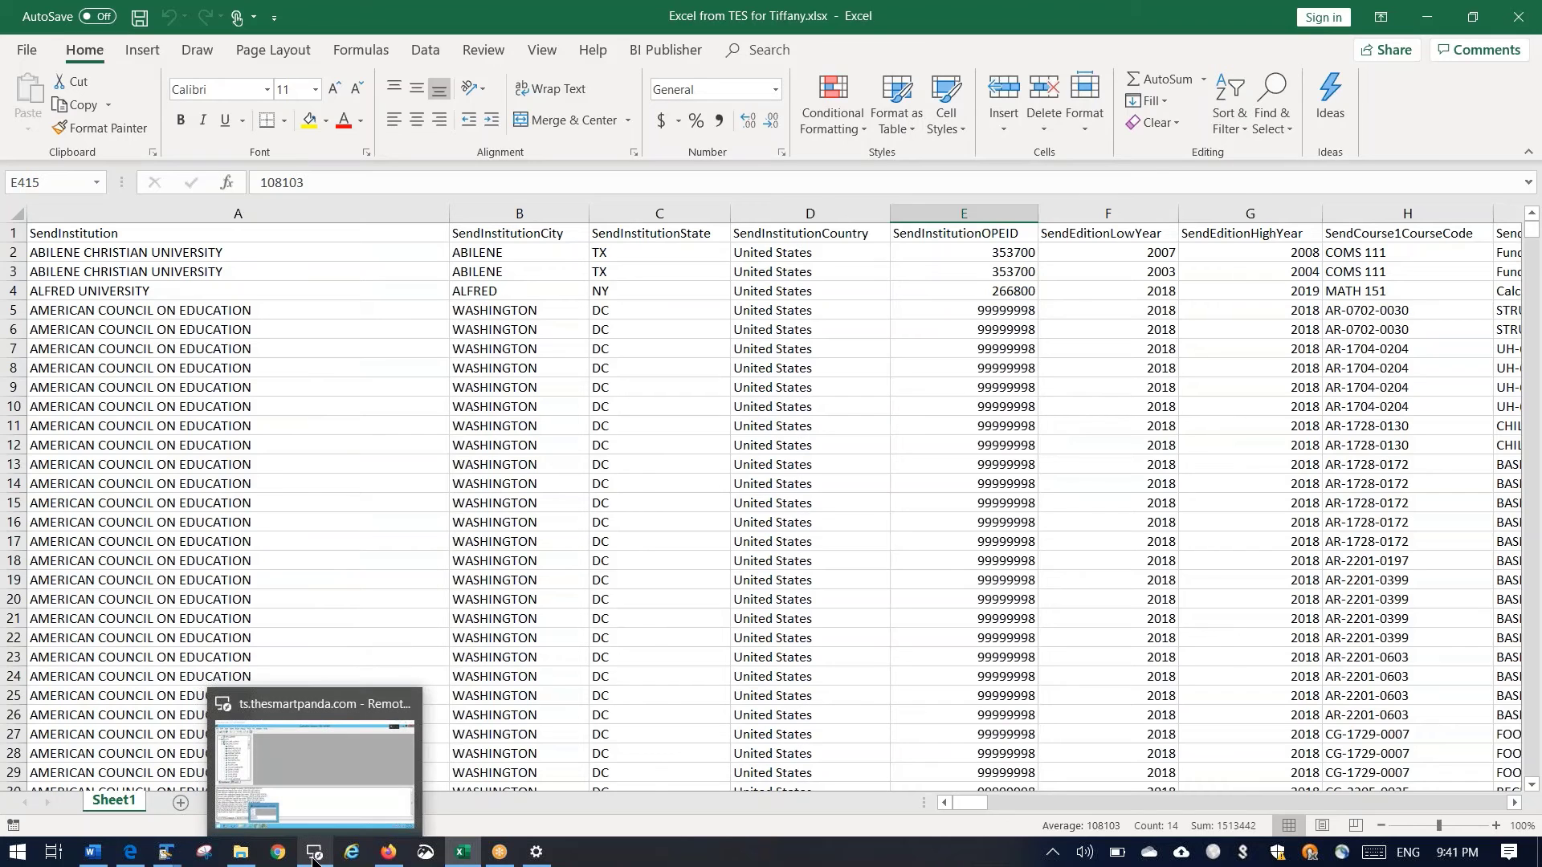
pyautogui.click(388, 853)
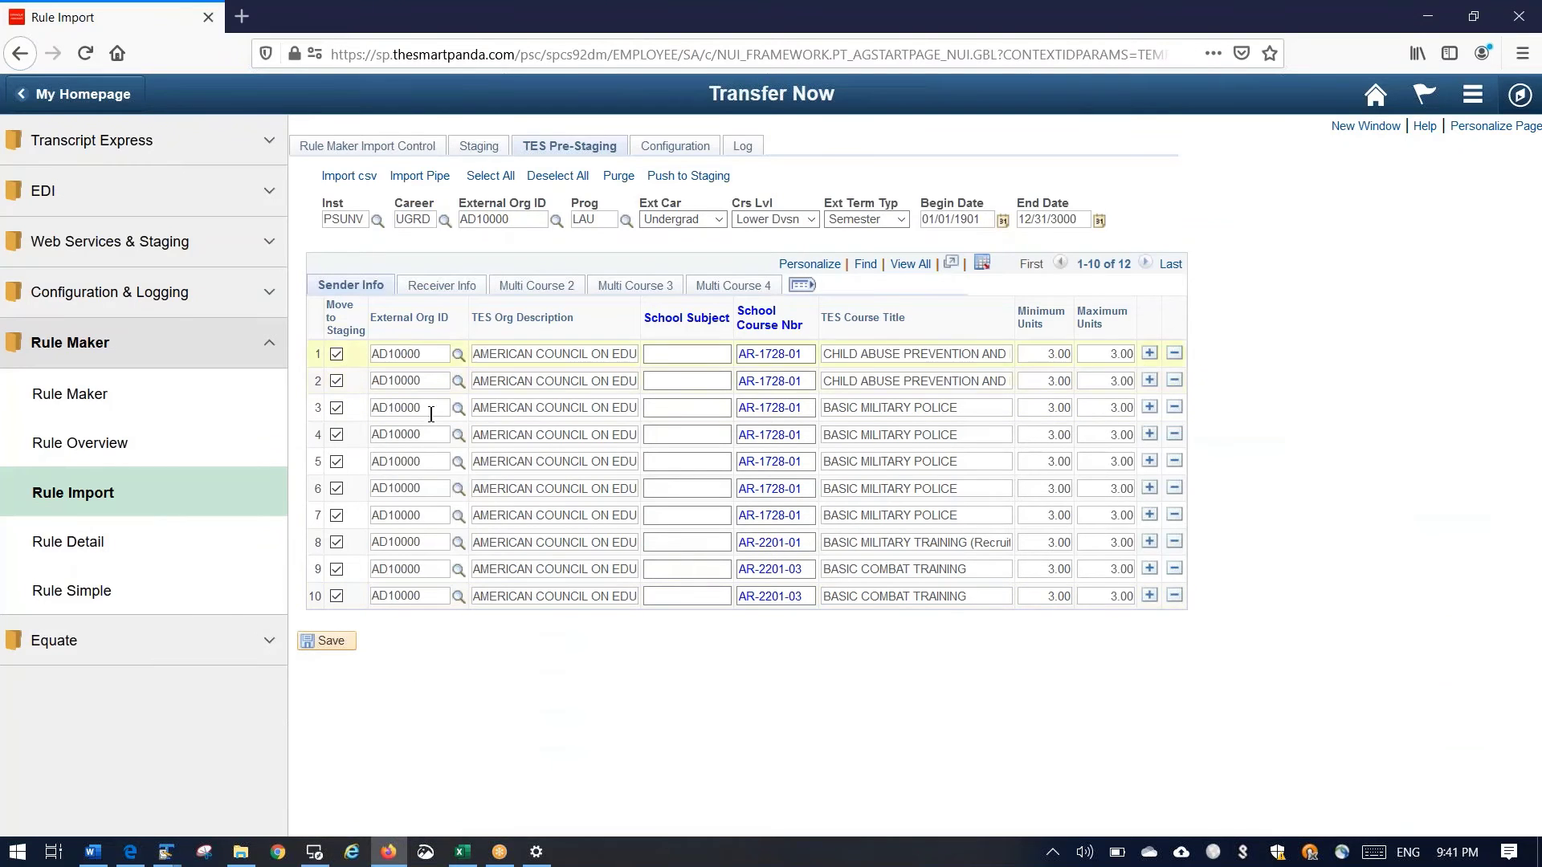
pyautogui.click(667, 351)
pyautogui.click(443, 286)
pyautogui.click(442, 286)
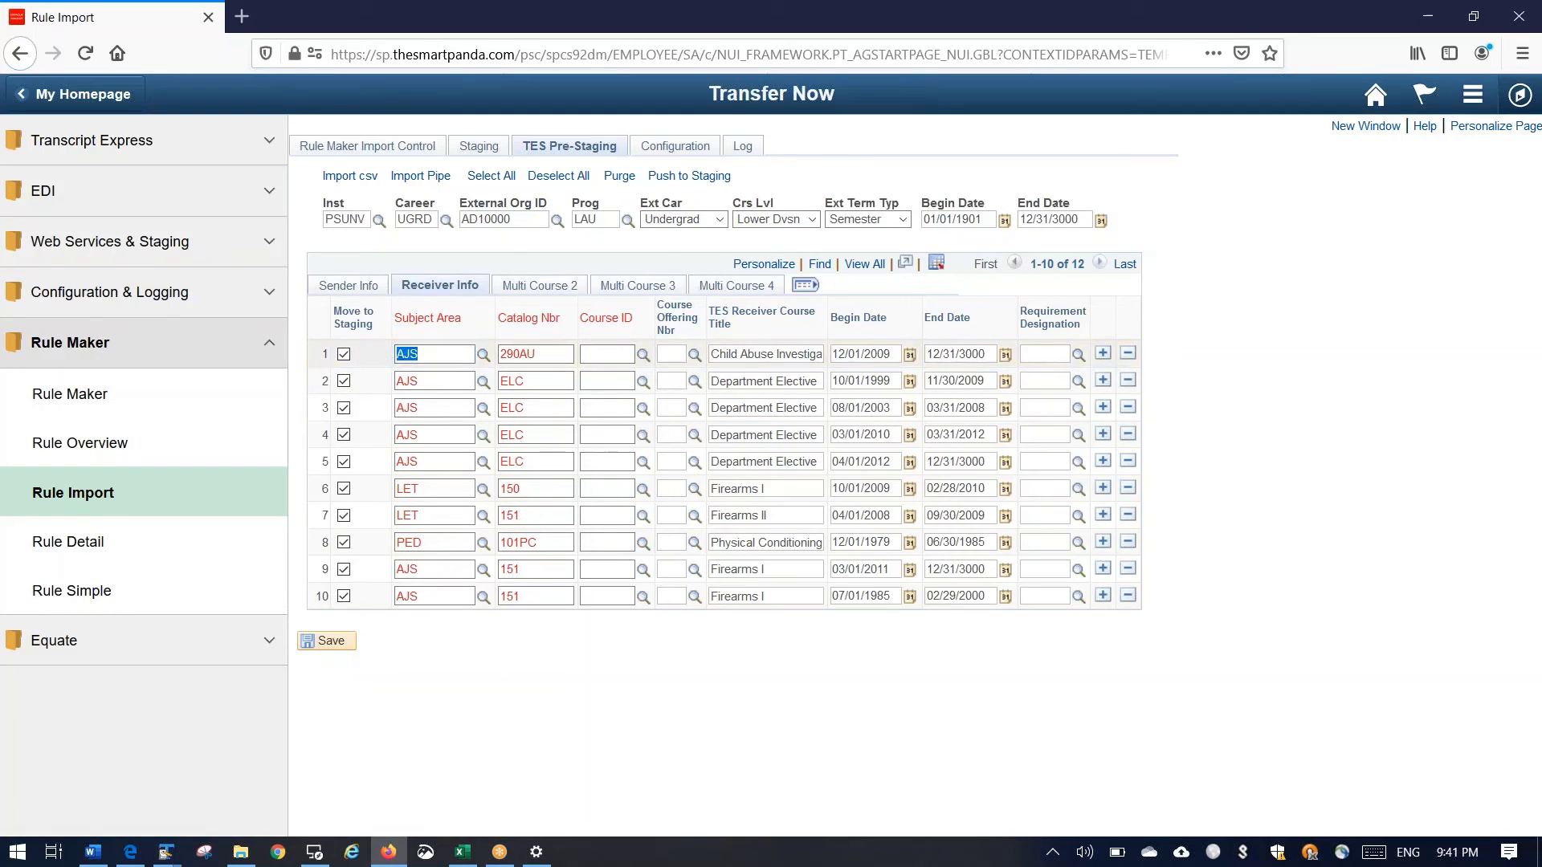
pyautogui.moveTo(541, 355); pyautogui.dragTo(506, 355)
pyautogui.click(527, 287)
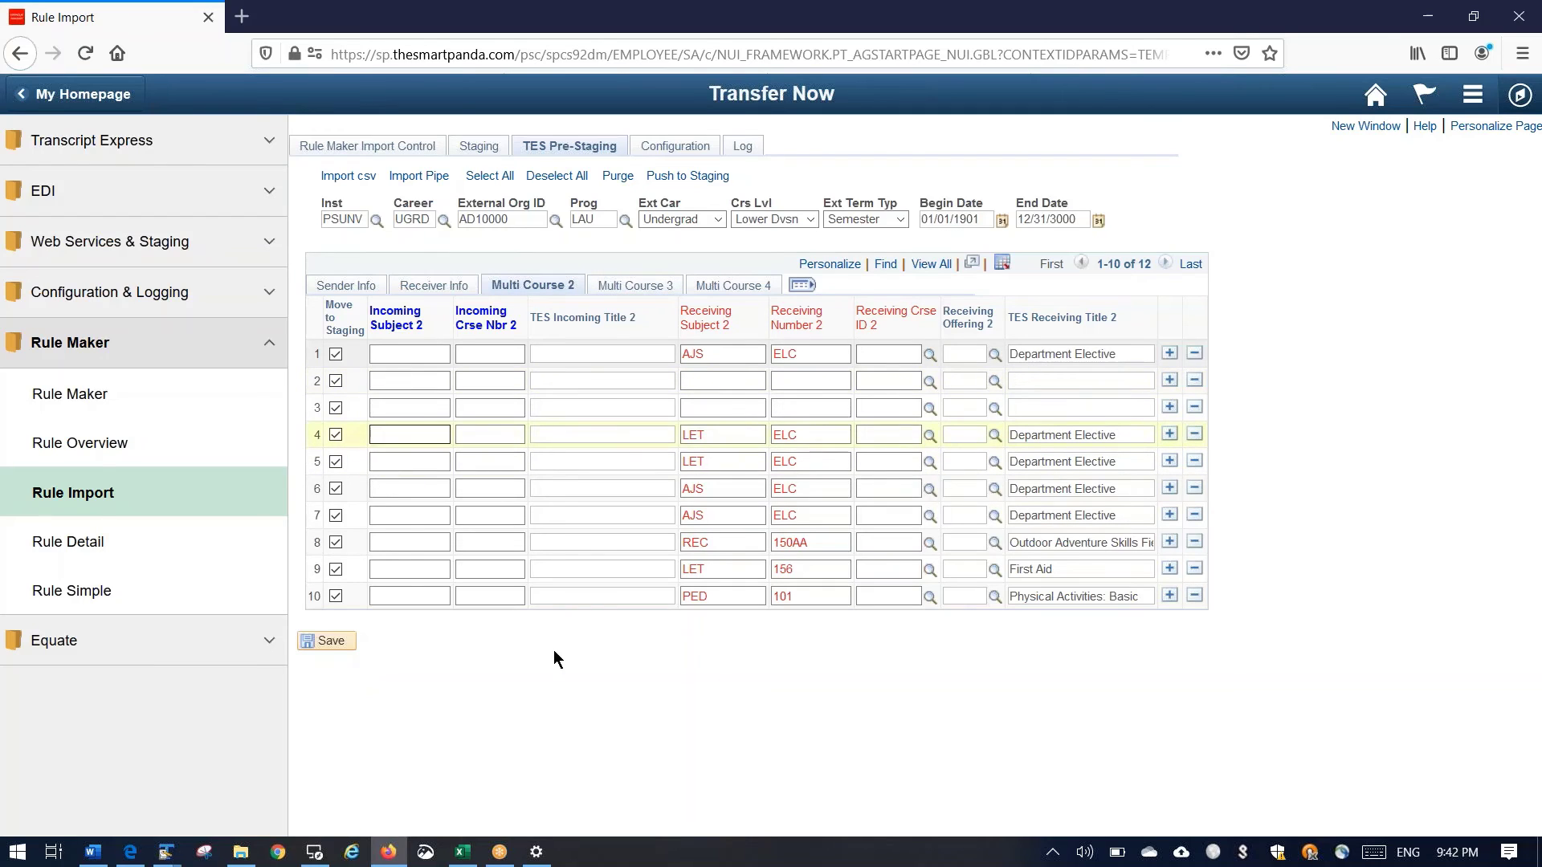
# - Push the selected TES Pre-Staging rows to Staging, agreeing to purge the Staging table
pyautogui.click(666, 179)
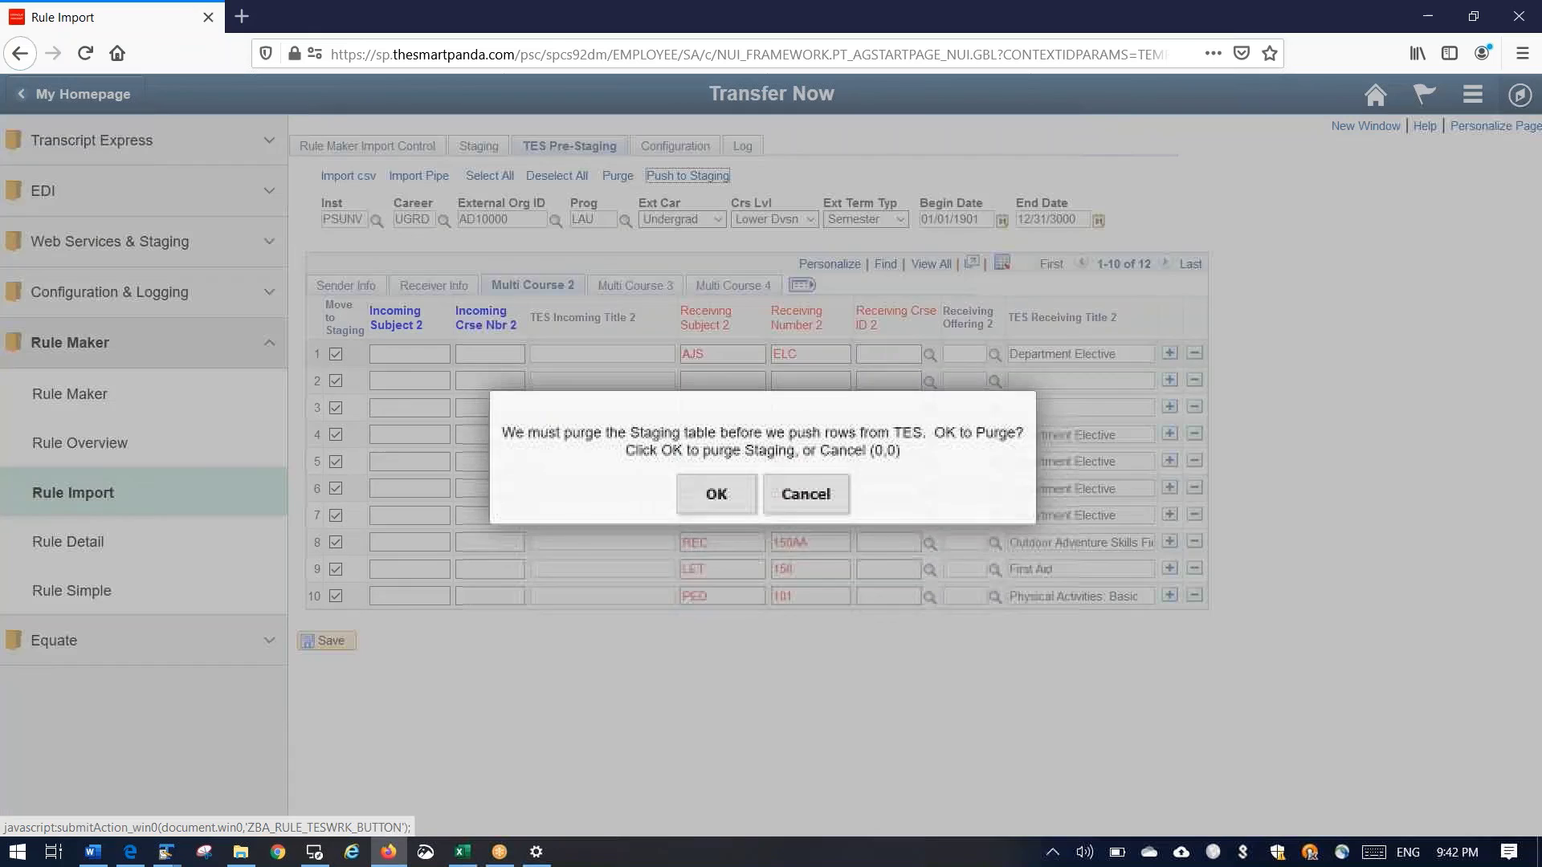
pyautogui.click(718, 495)
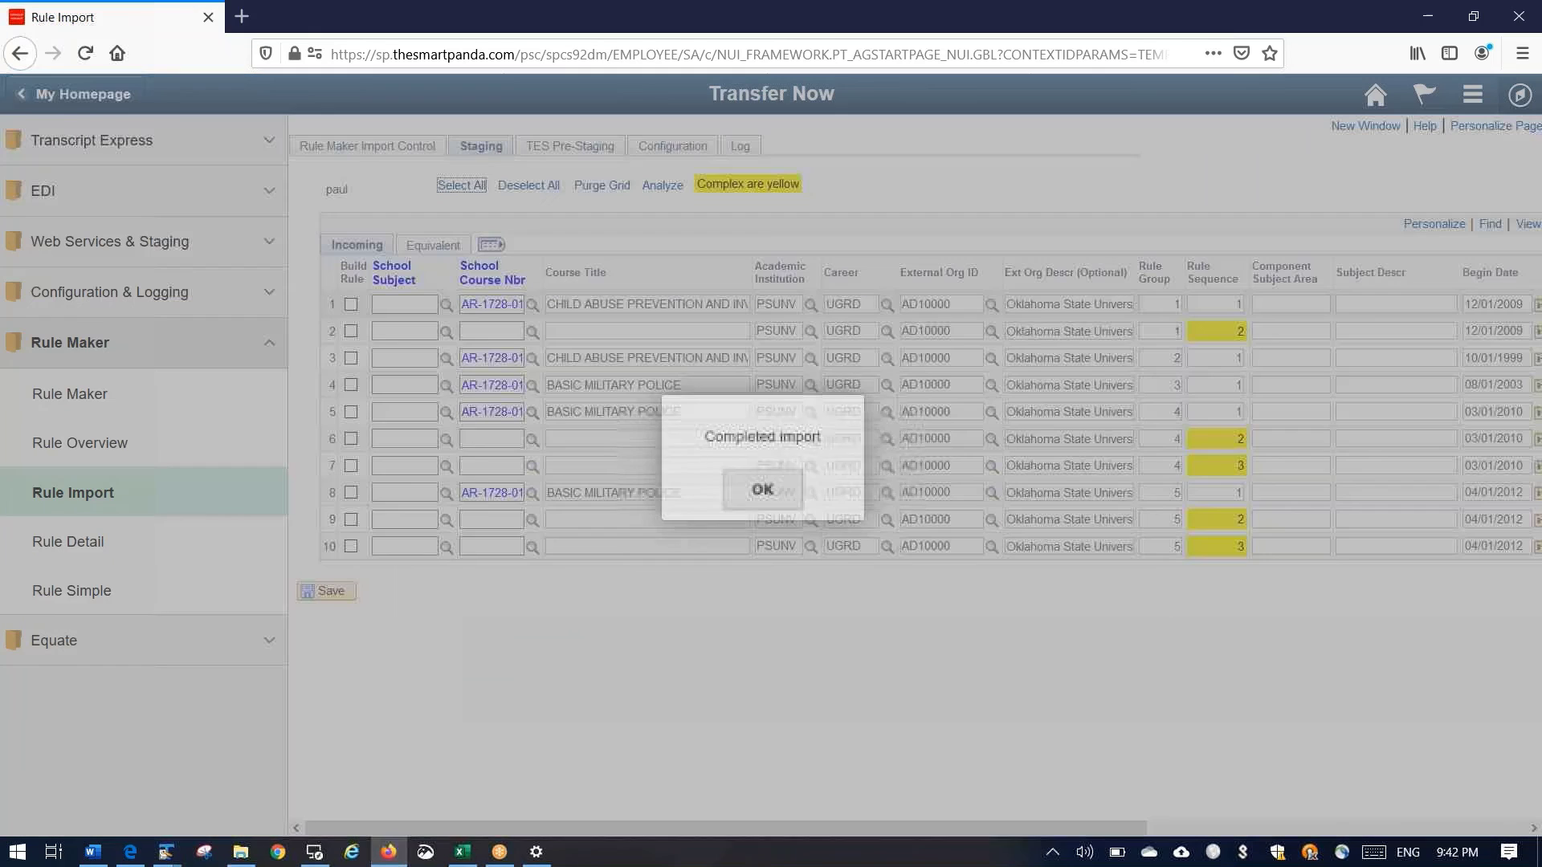
pyautogui.click(758, 492)
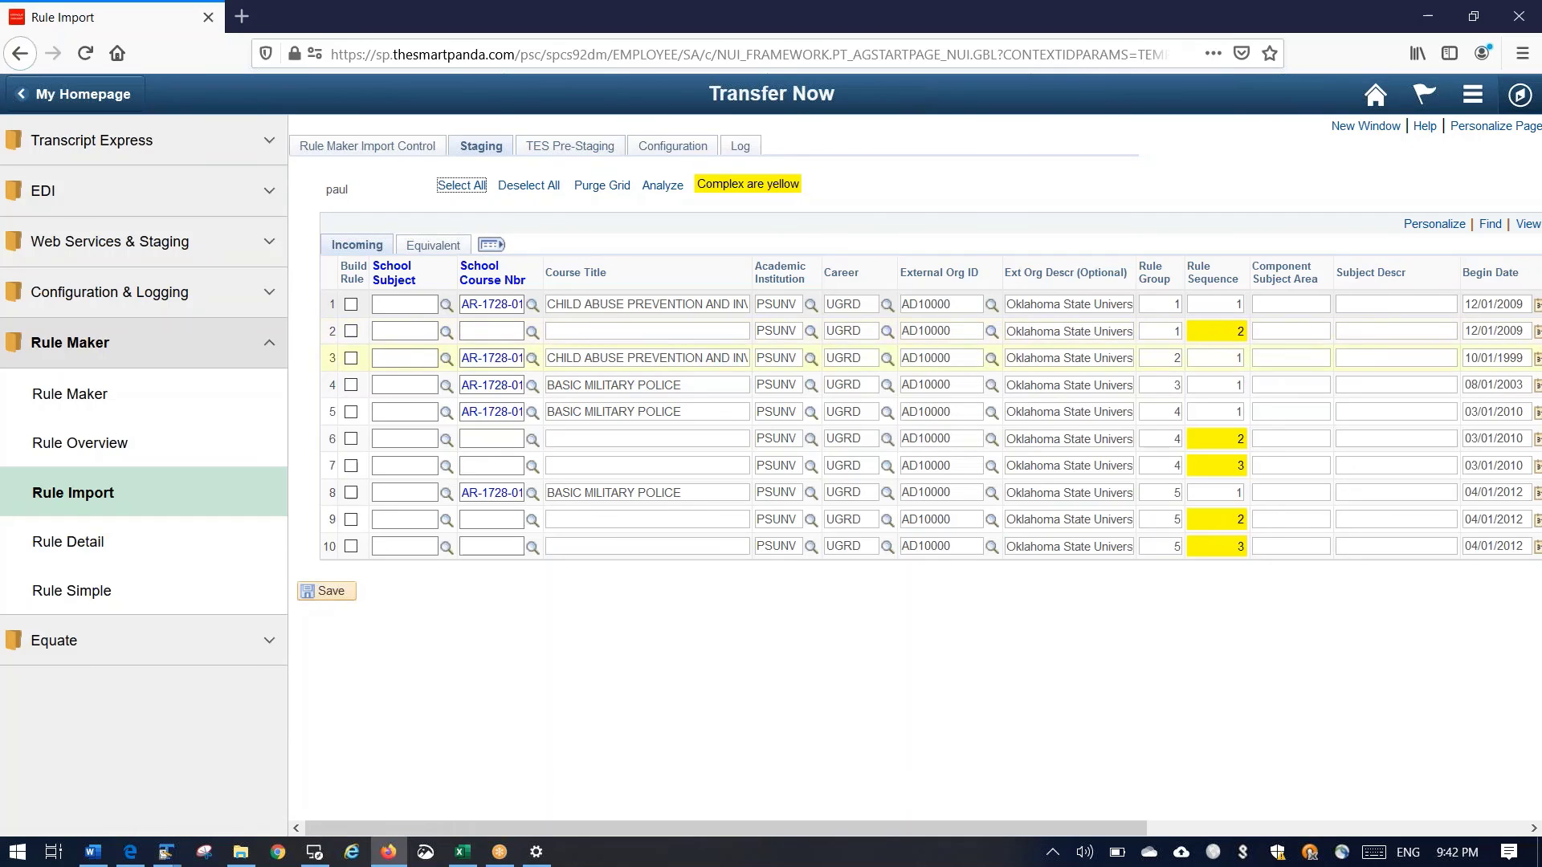
# - Review the Incoming and Equivalent course data of the rows in Staging
pyautogui.click(491, 358)
pyautogui.click(434, 246)
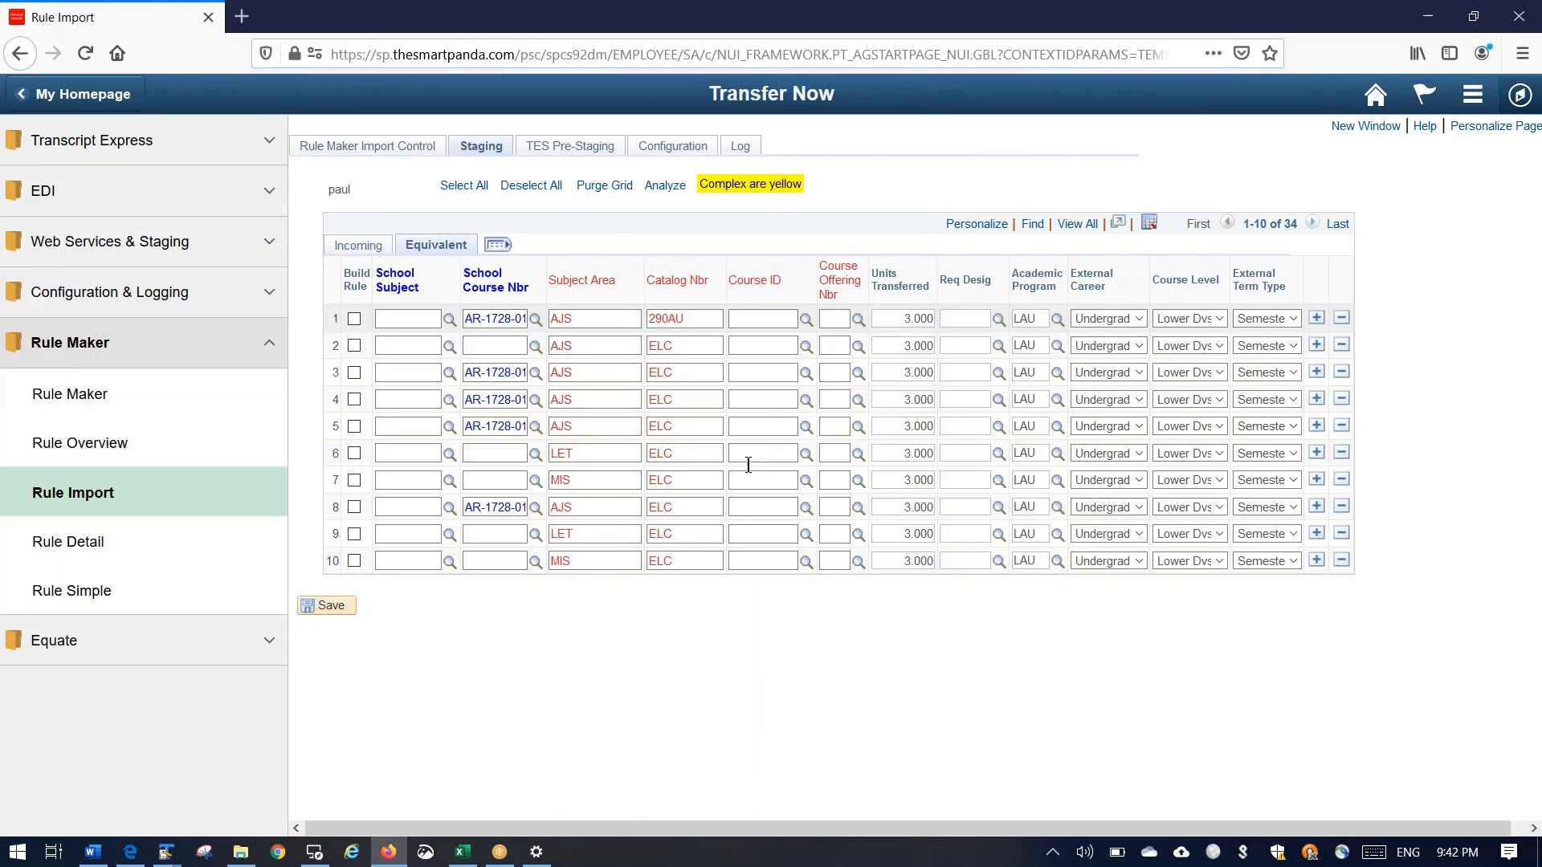
pyautogui.click(374, 251)
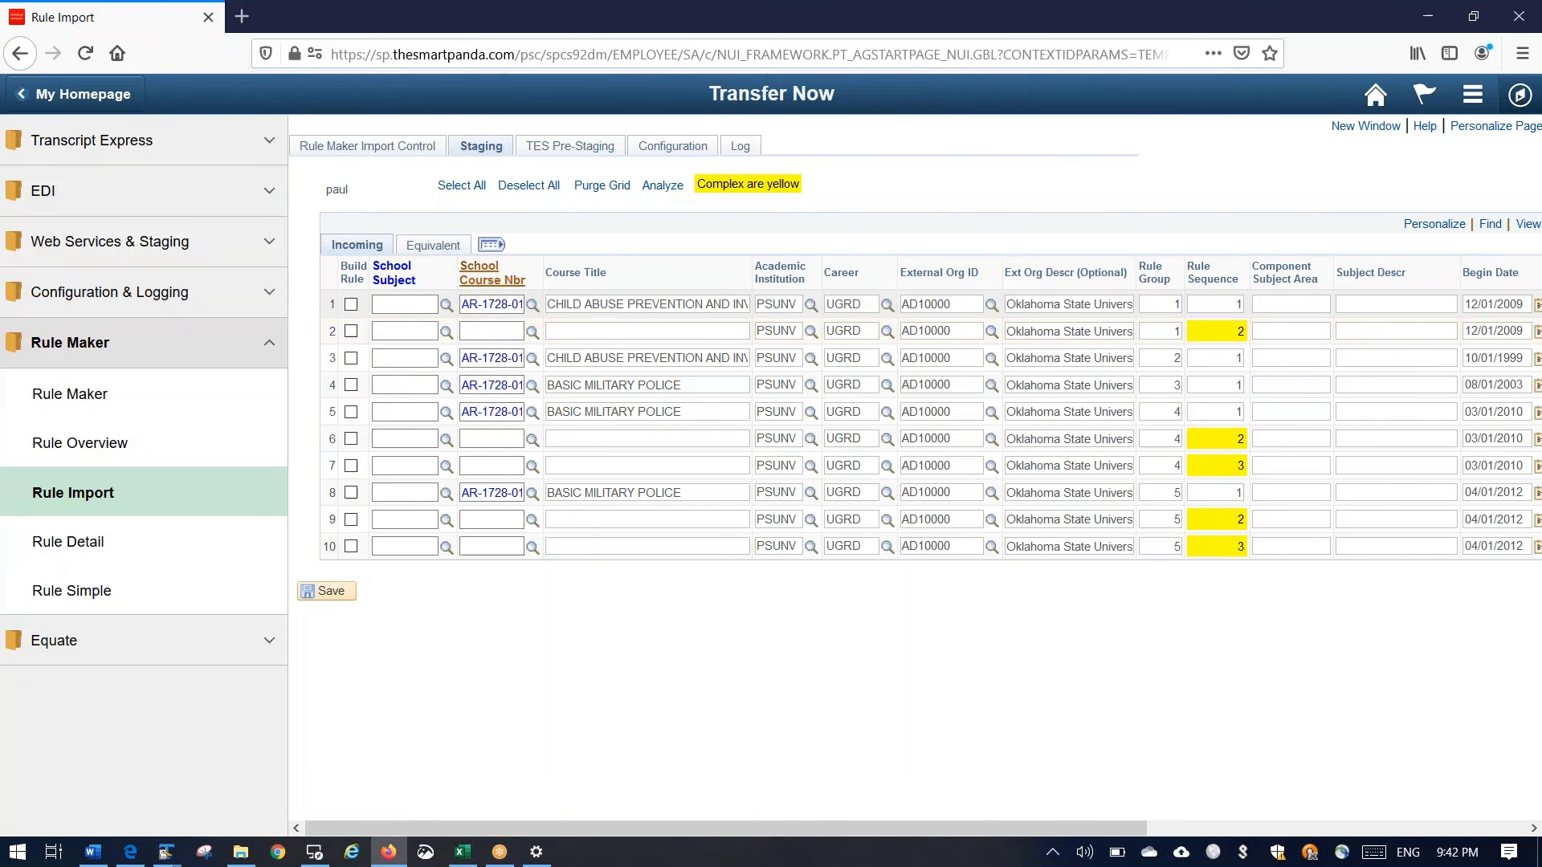
# - View the Rule Maker Import Control page and switch to the Word document How to set Pipe Delimiter Windows.docx
pyautogui.click(377, 147)
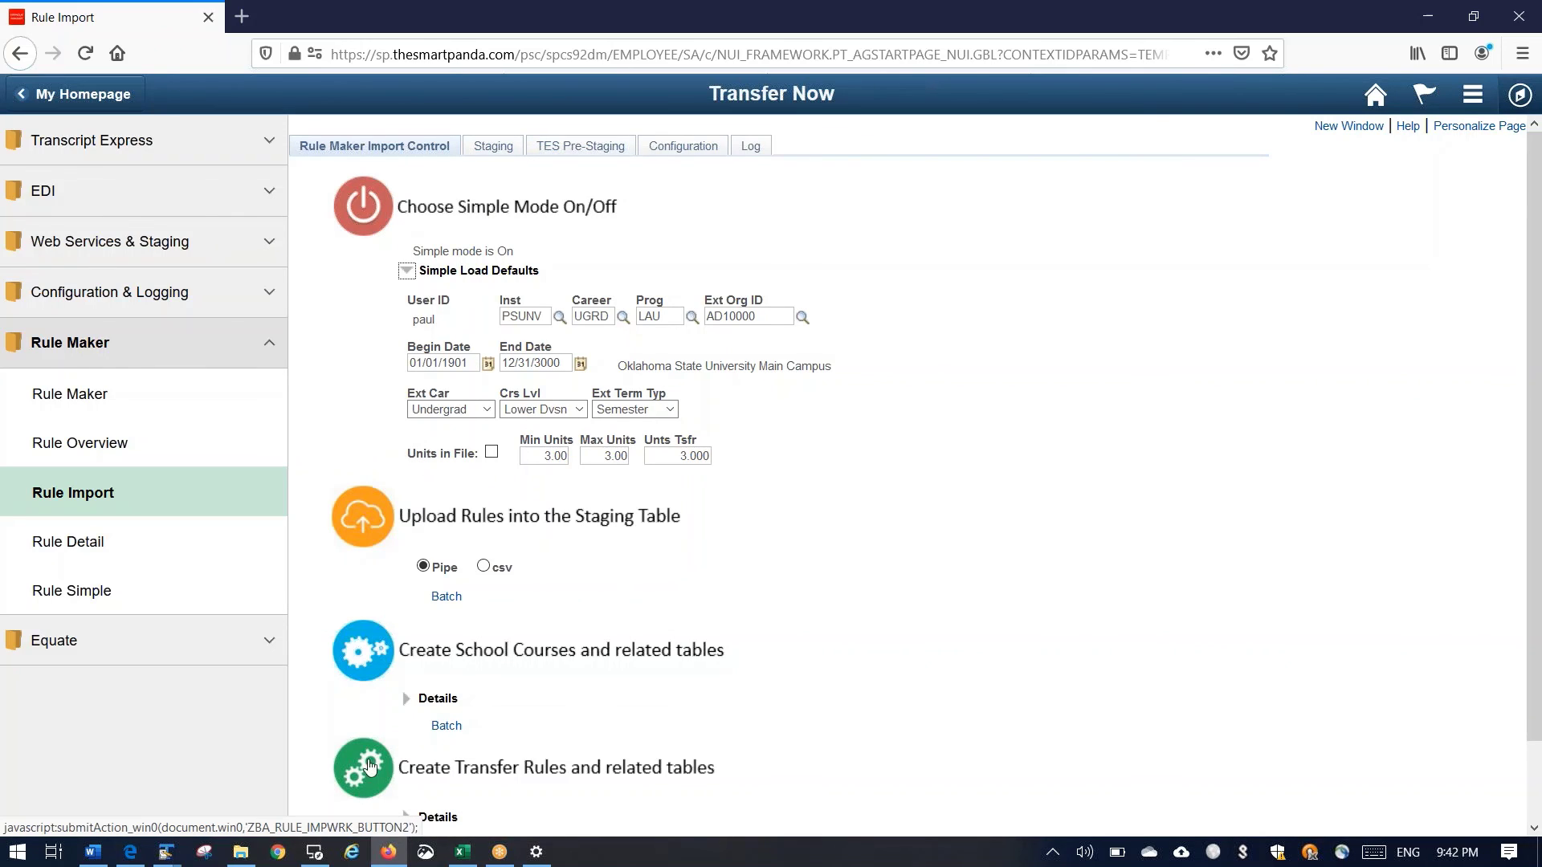
pyautogui.moveTo(166, 862)
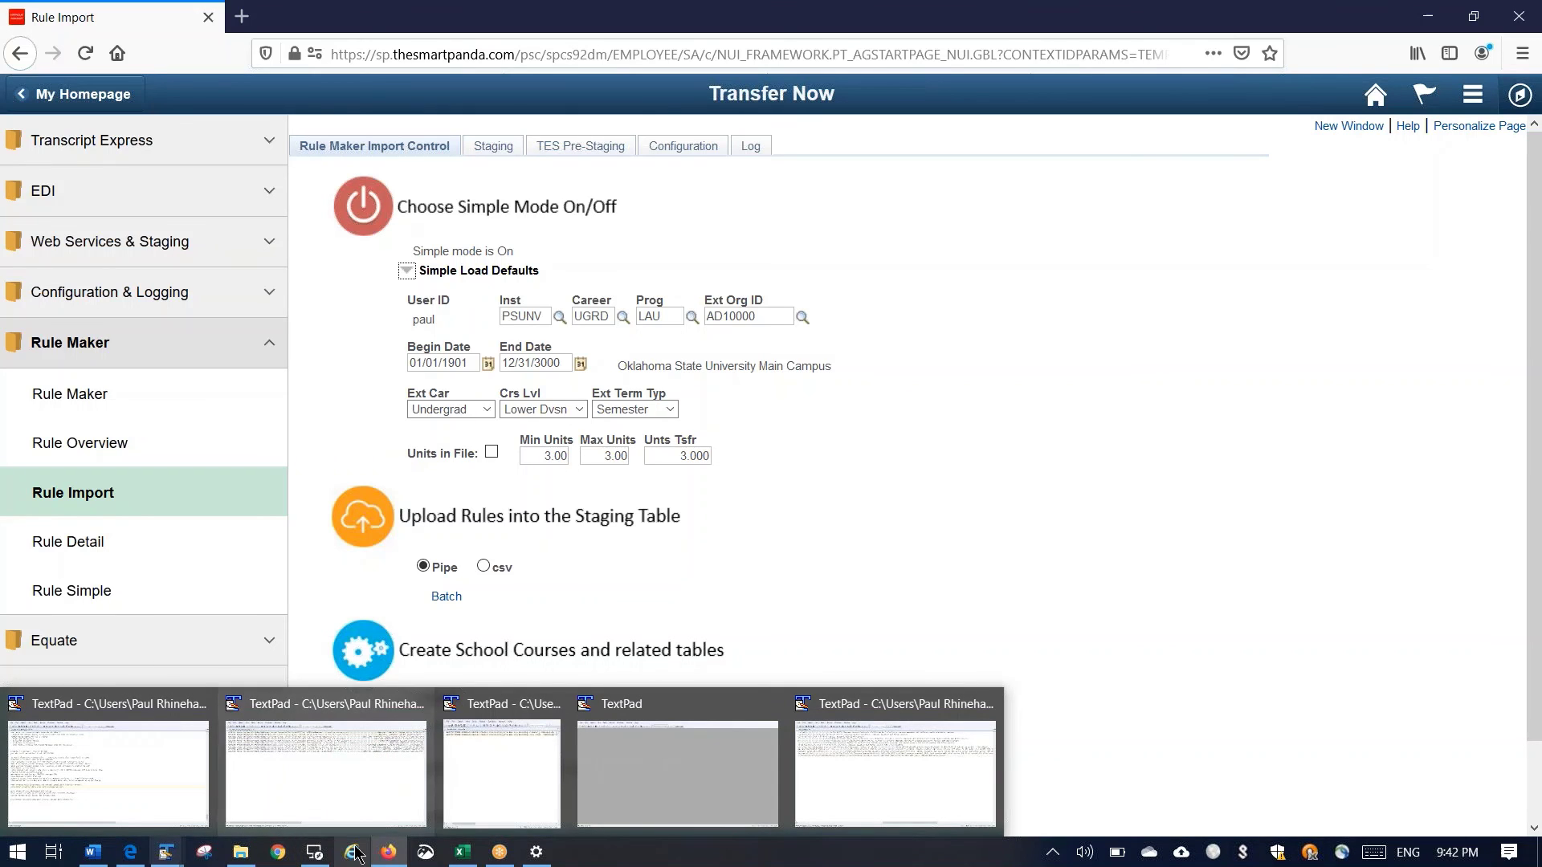
pyautogui.click(93, 851)
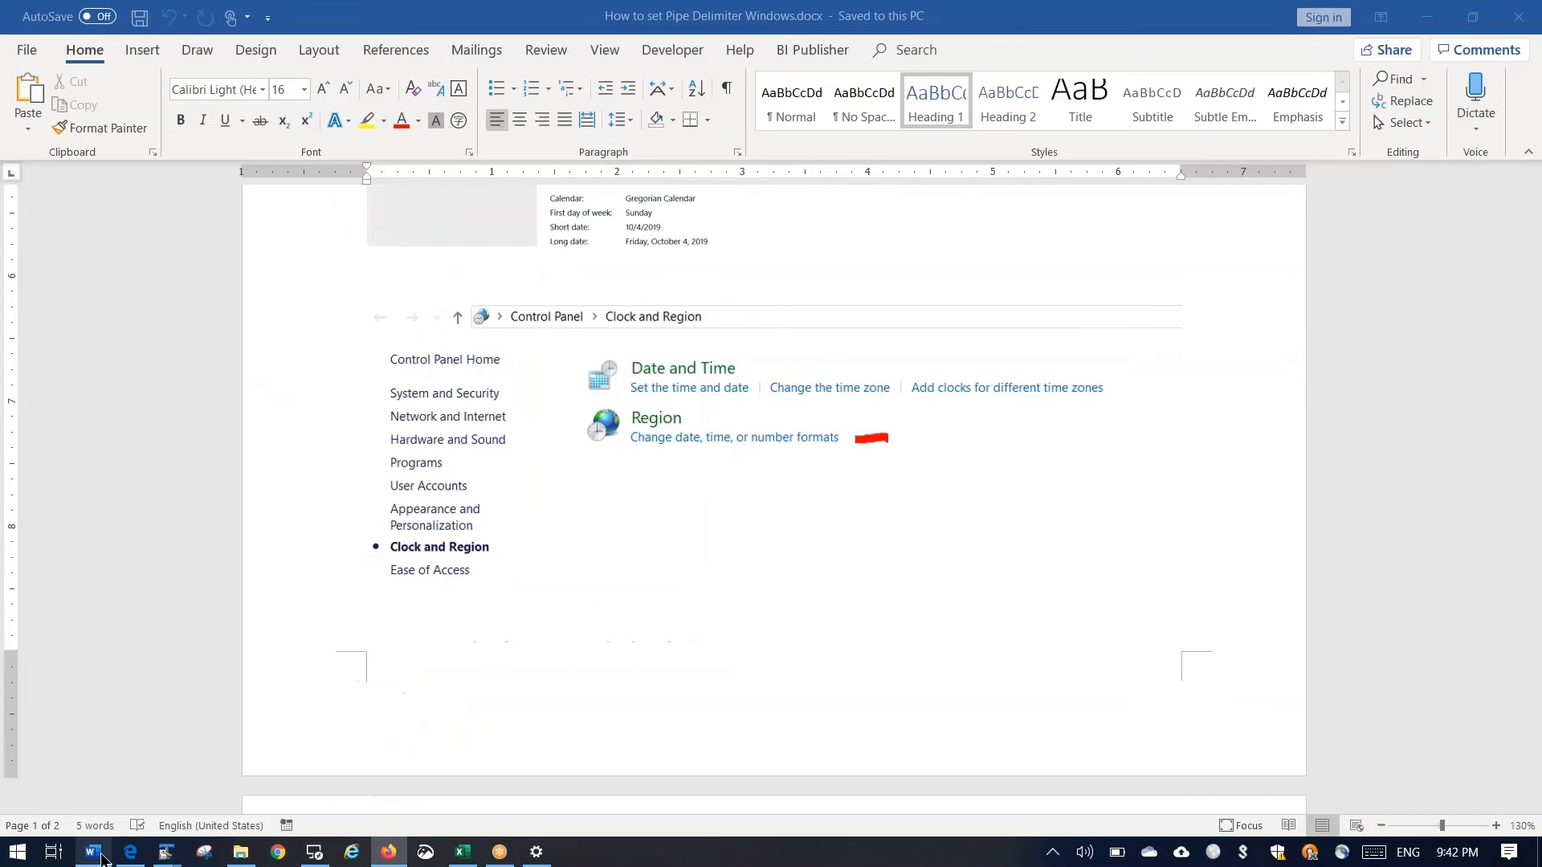